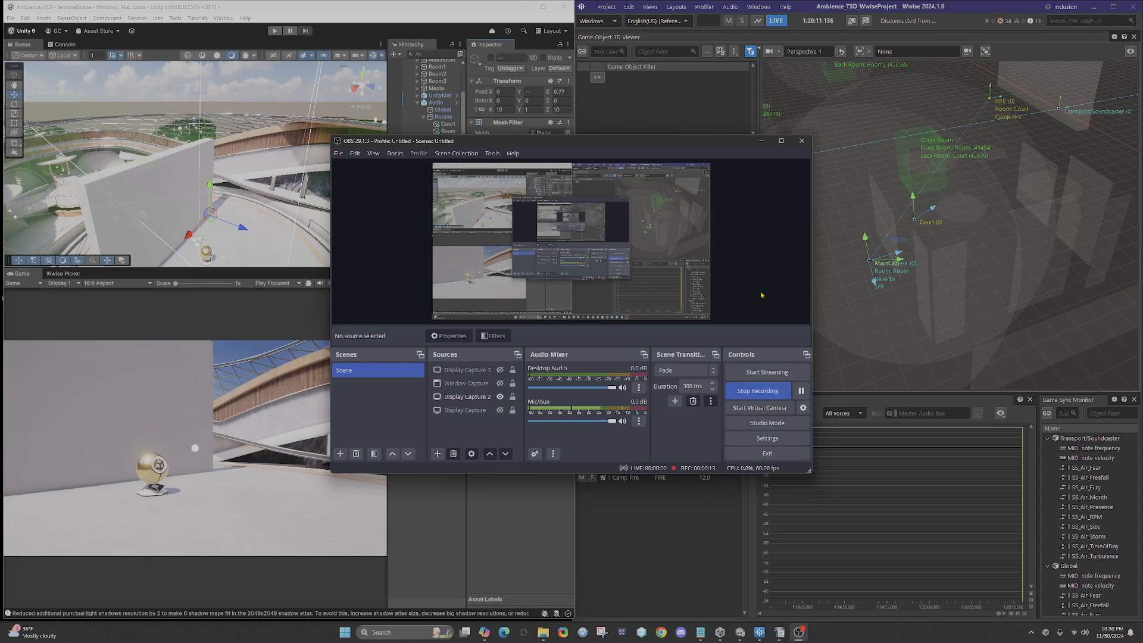
- Minimize the OBS window and maximize the Unity editor, with the wall framed in the scene view
left_click(762, 142)
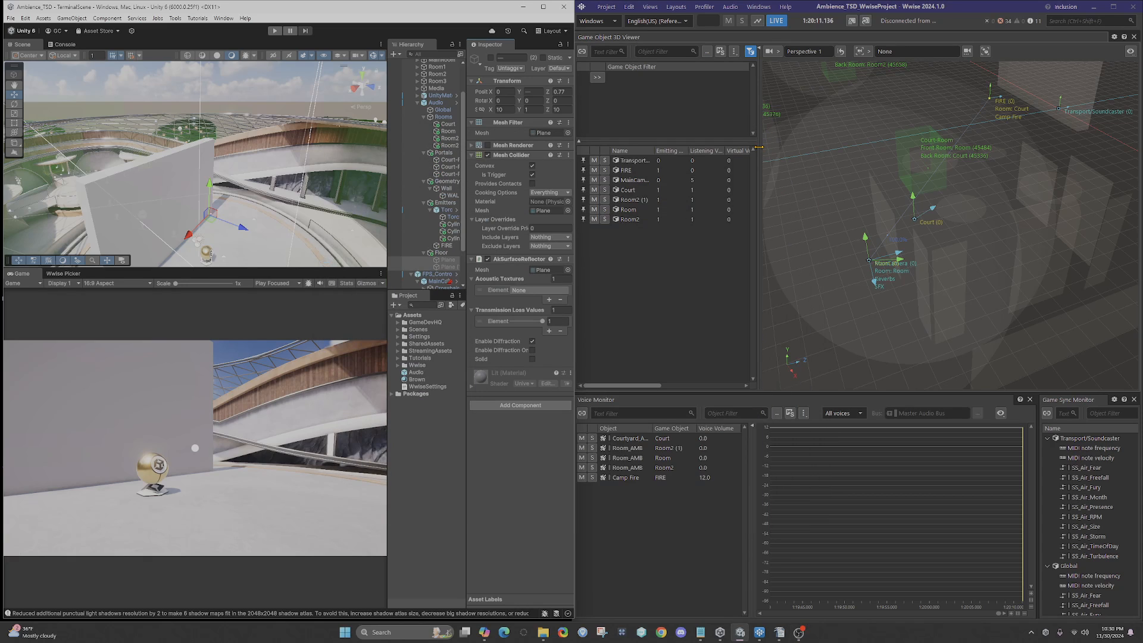
left_click(548, 7)
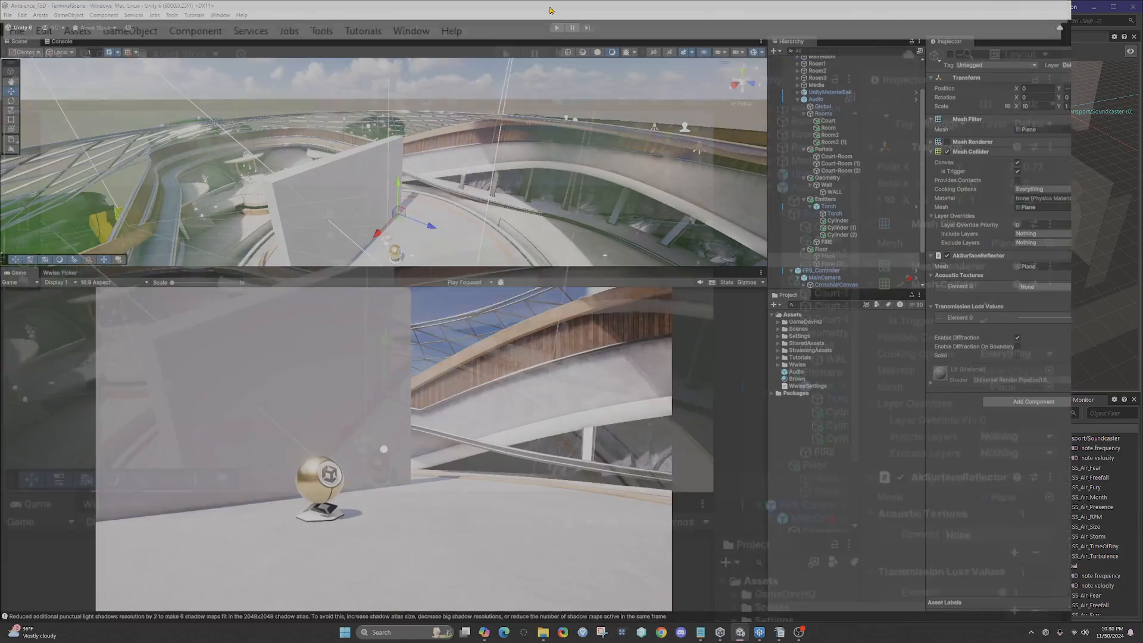
left_click_drag(410, 239, 328, 174, "alt")
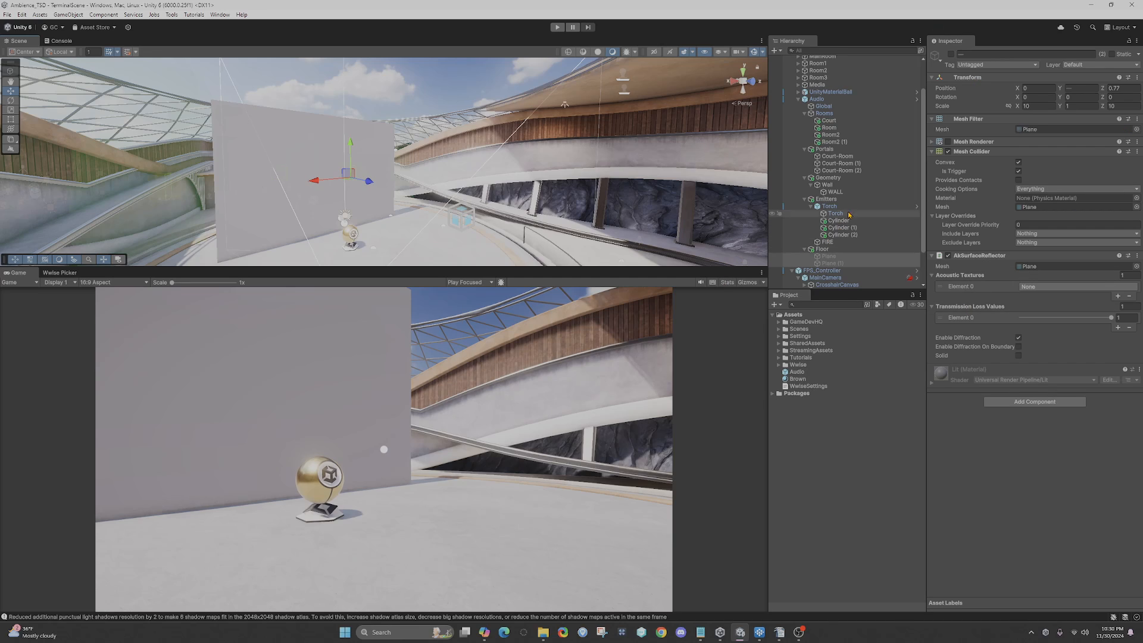
- Inspect the WALL object's AkSurfaceReflector component, including its mesh and diffraction settings
left_click(835, 191)
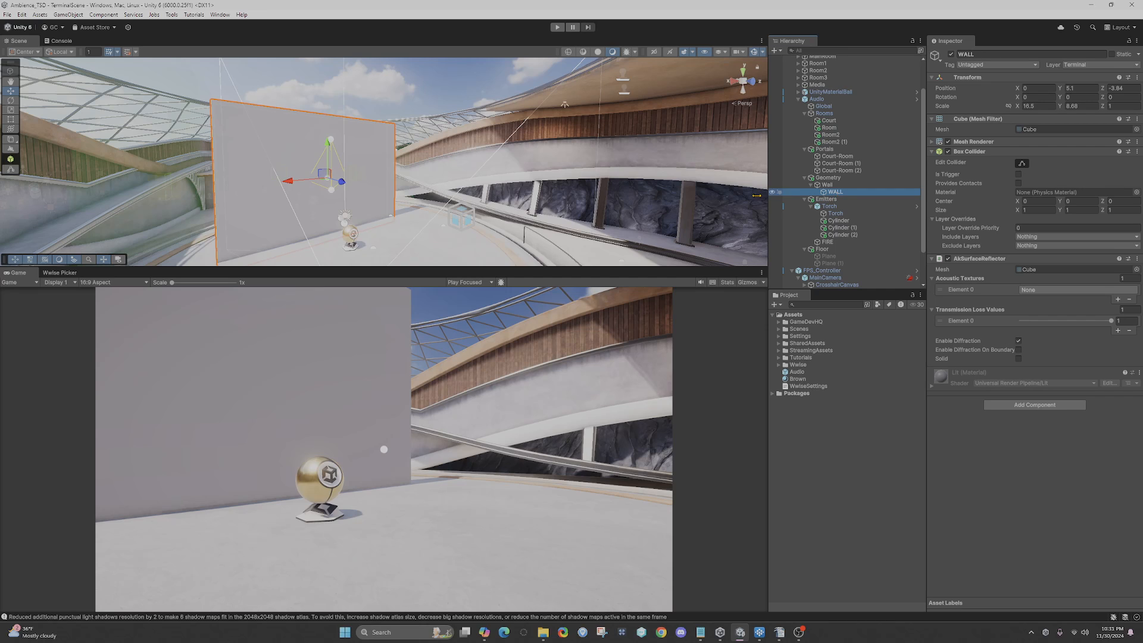
right_click_drag(507, 204, 391, 238)
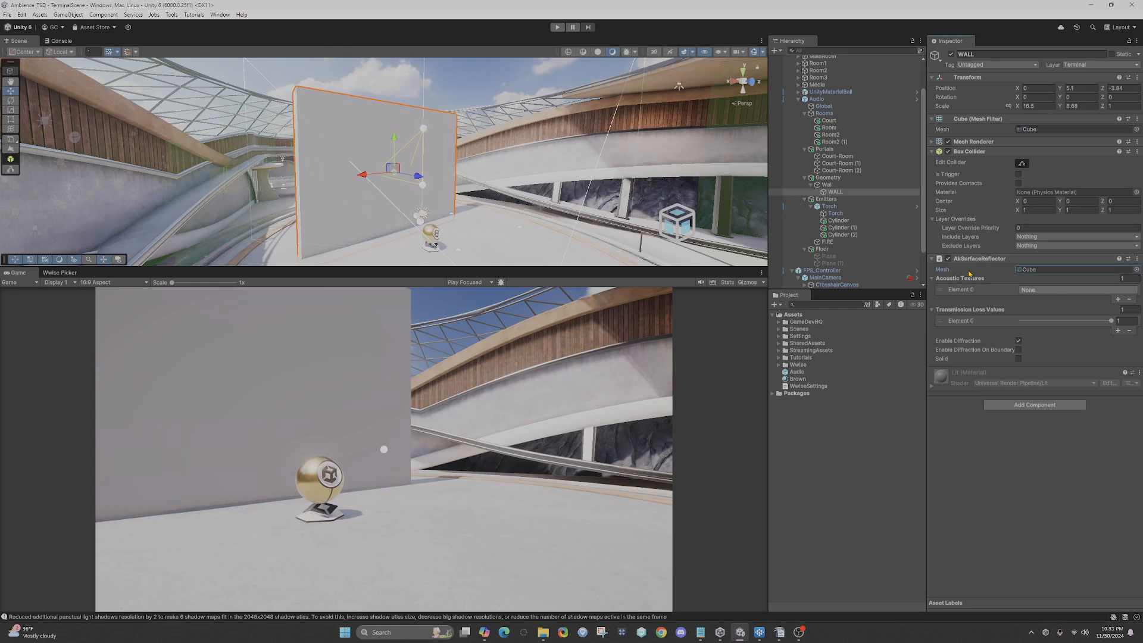
mouse_move(969, 274)
left_click_drag(849, 201, 849, 197)
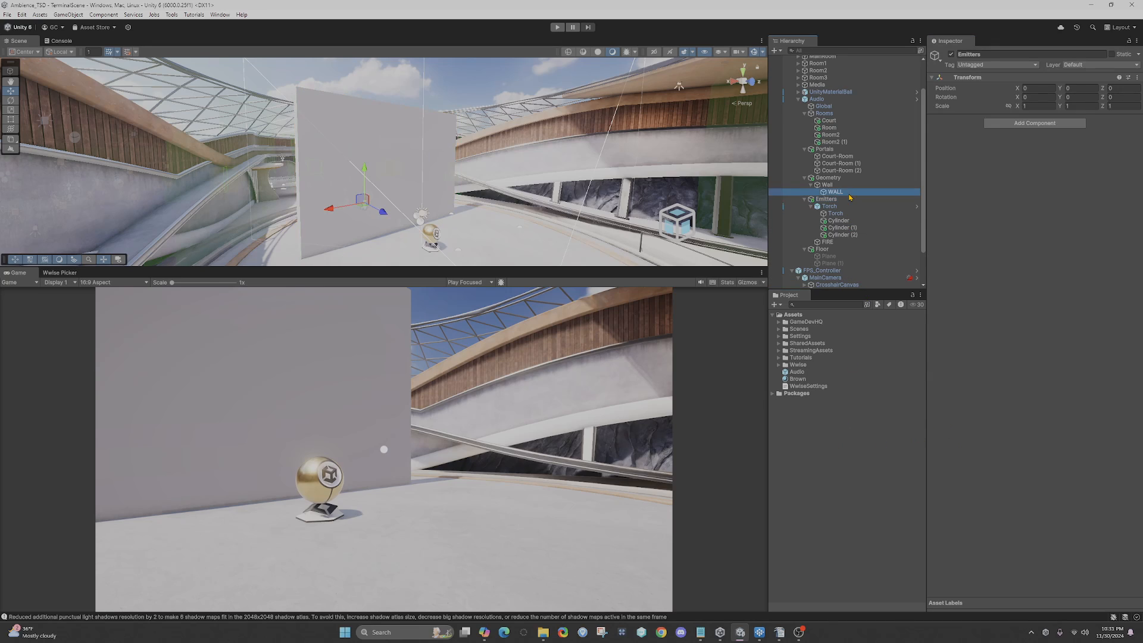
left_click(836, 192)
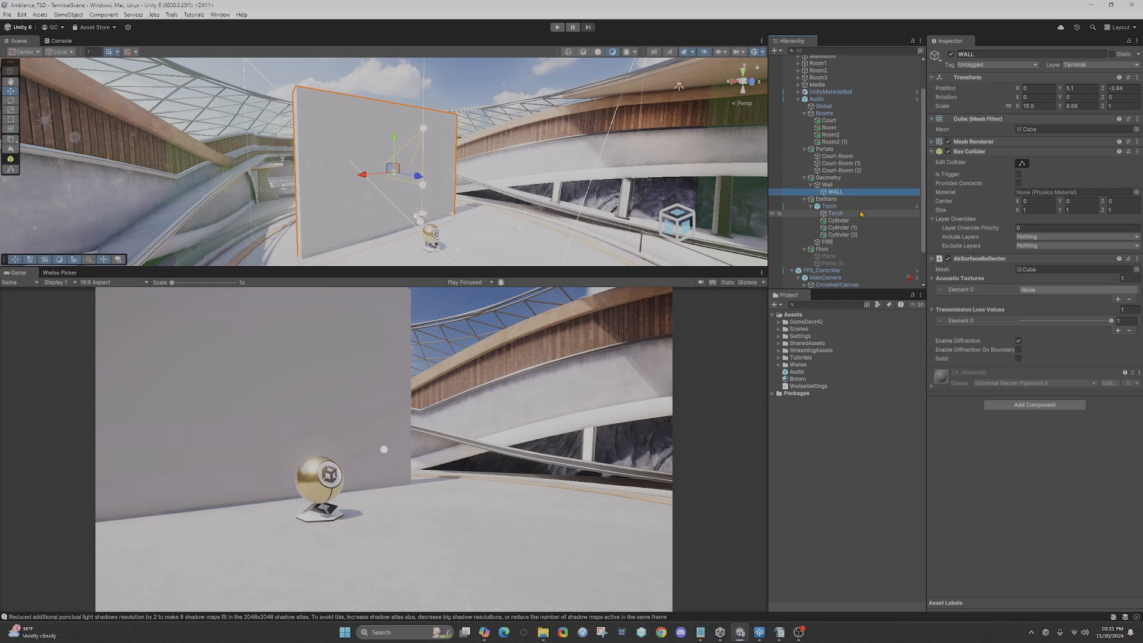
- Focus the scene view on the Torch prefab and inspect its child Torch particle system
left_click(831, 212)
left_click(831, 206)
key("f")
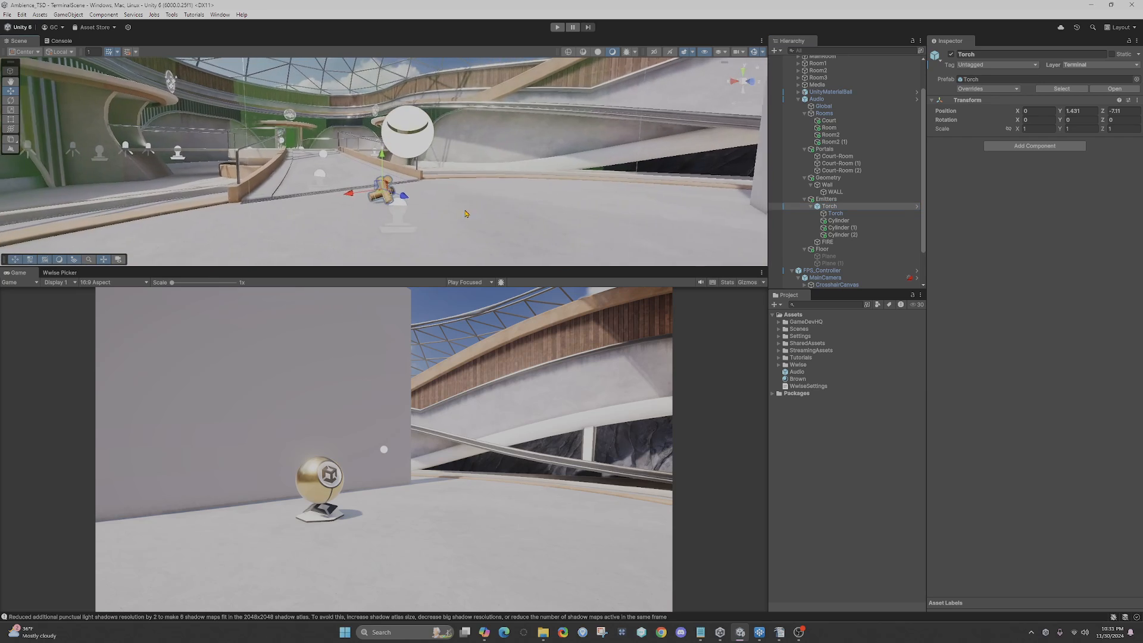
left_click_drag(391, 180, 428, 173, "alt")
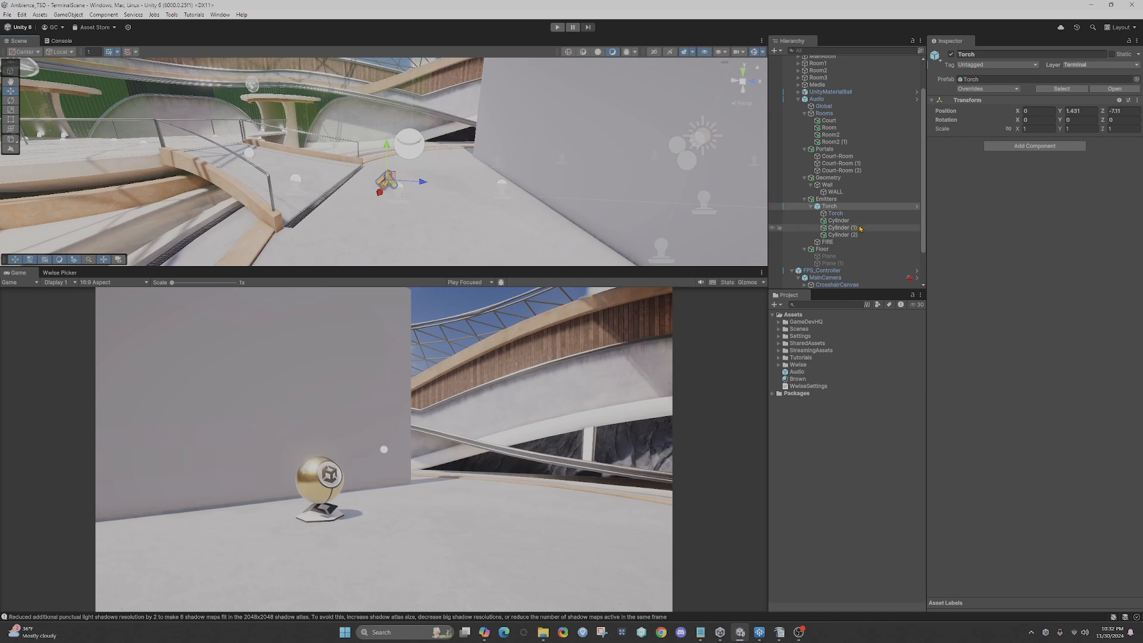
left_click(847, 215)
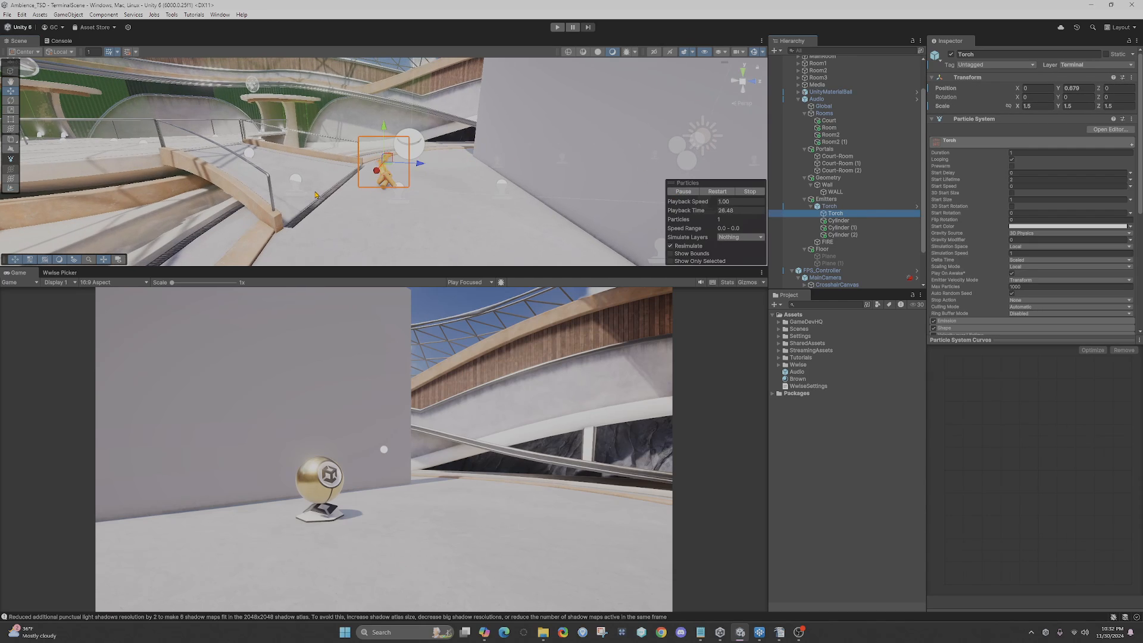
left_click_drag(401, 171, 470, 175, "alt")
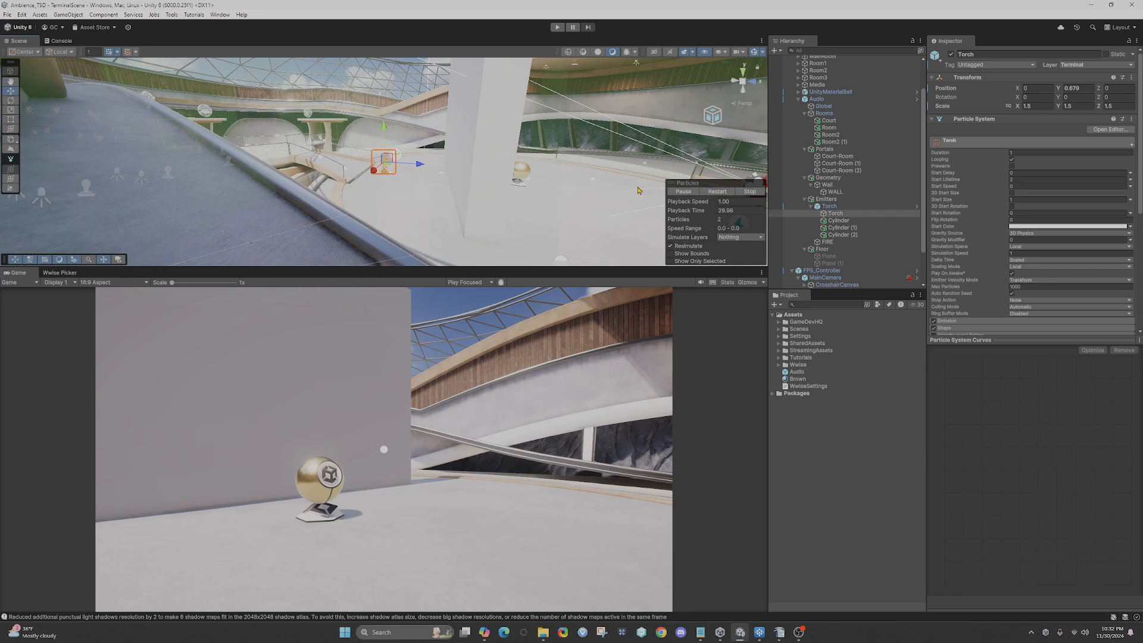
- Examine the FIRE emitter's Wwise components and its placement relative to the wall
left_click(829, 242)
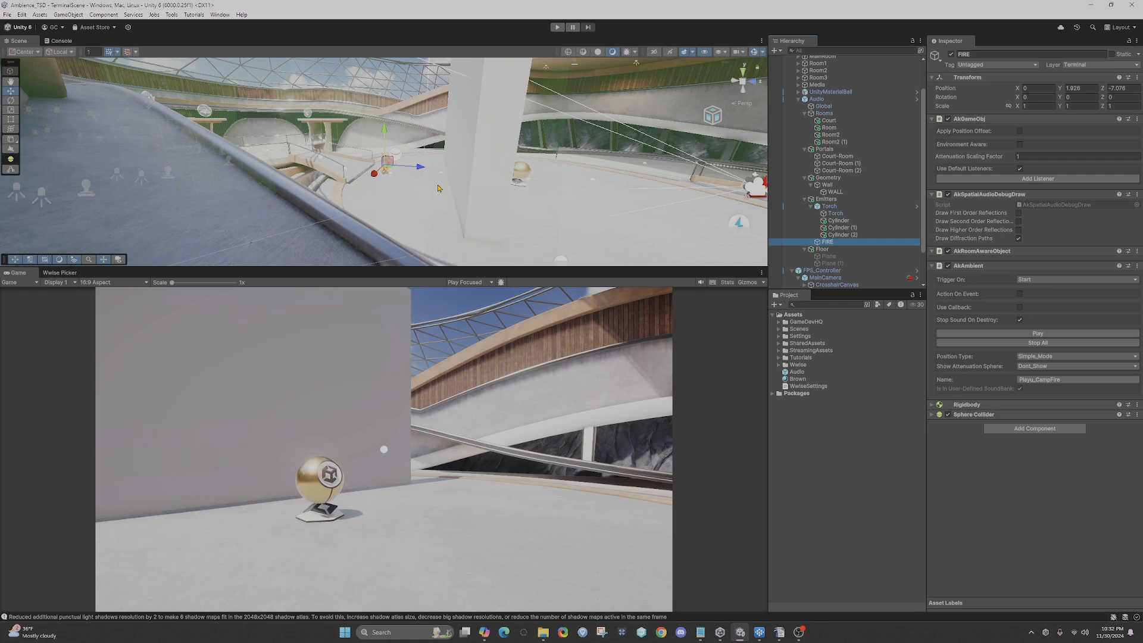
key("w")
right_click_drag(420, 181, 444, 176)
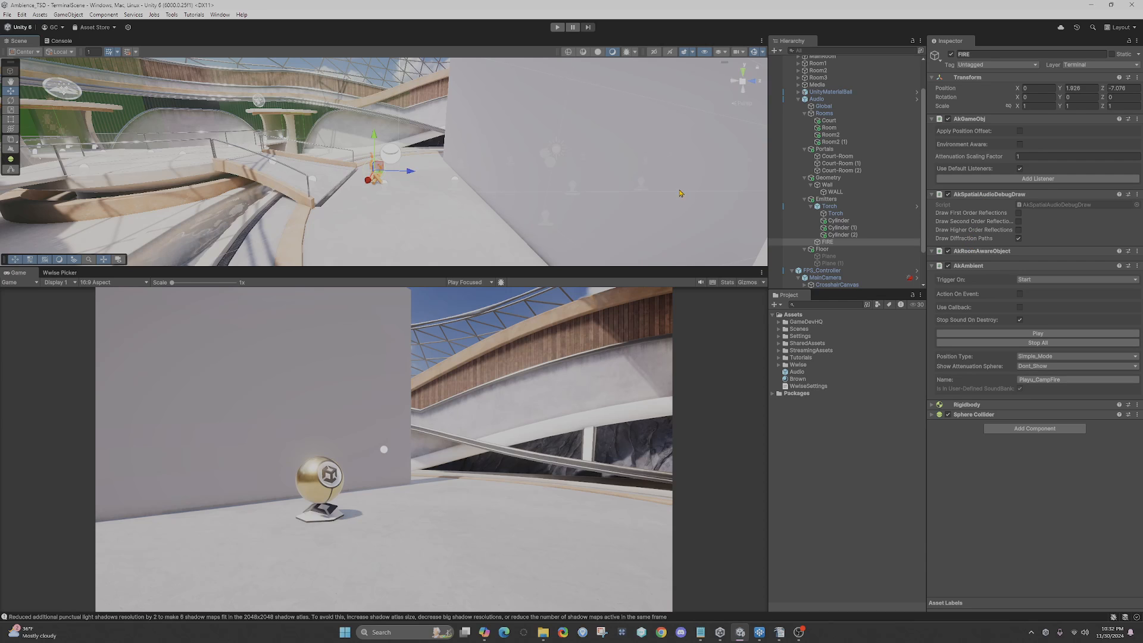
scroll(658, 184, "down", 3)
scroll(655, 181, "up", 2)
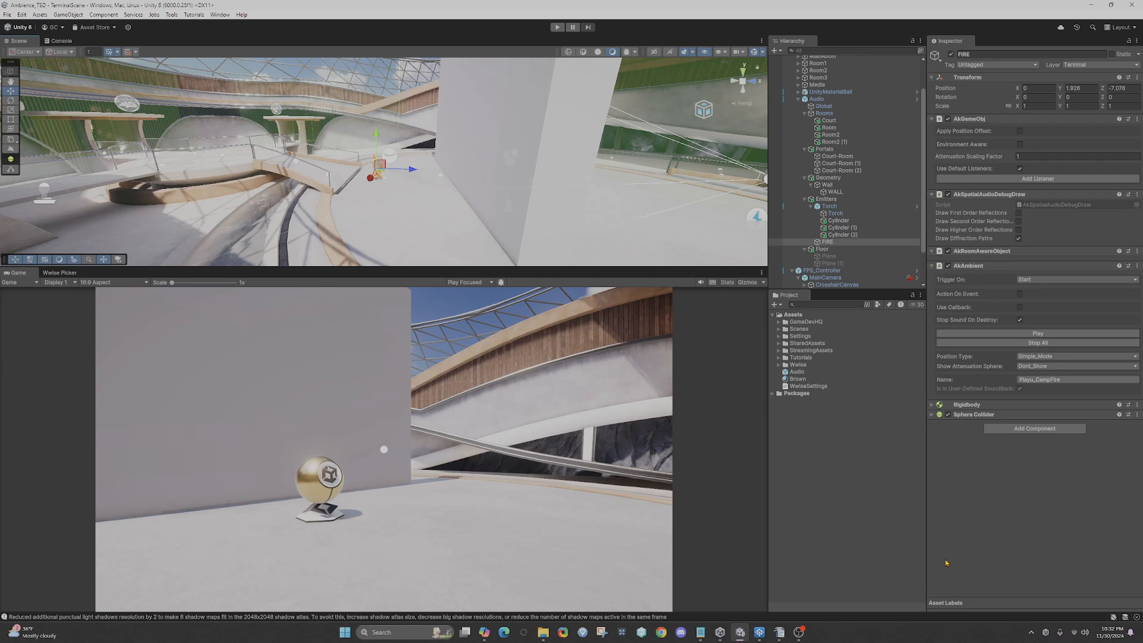
- Open the spatial audio checklist in Notepad, enlarge its window and highlight the AkRoom replacement and Aux Bus lines
mouse_move(706, 636)
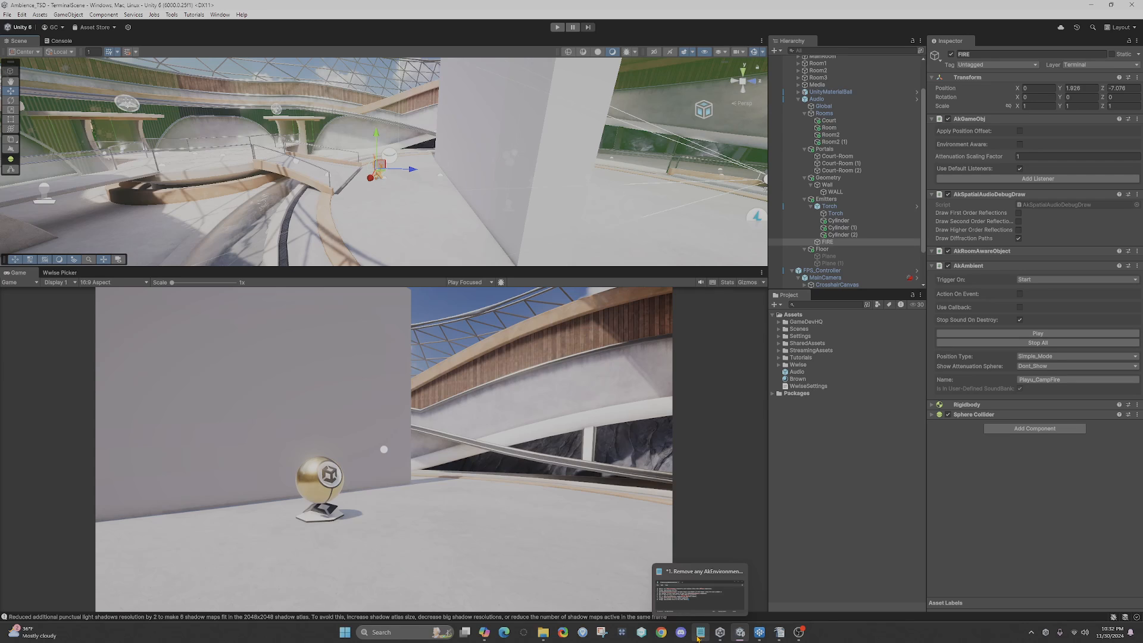
left_click(699, 592)
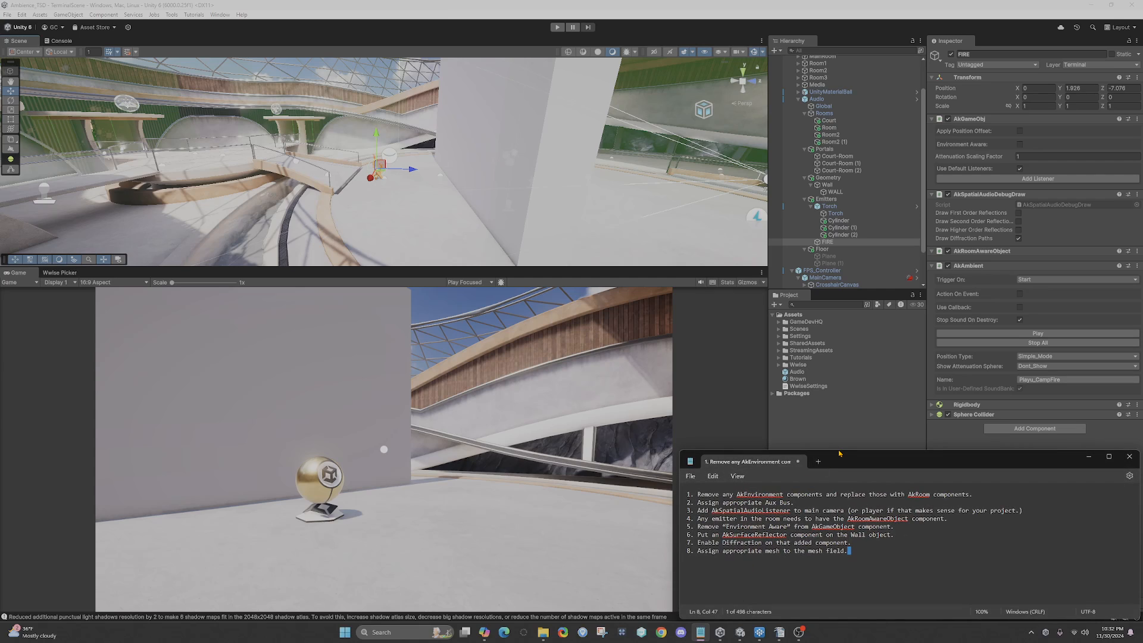
left_click_drag(839, 452, 861, 413)
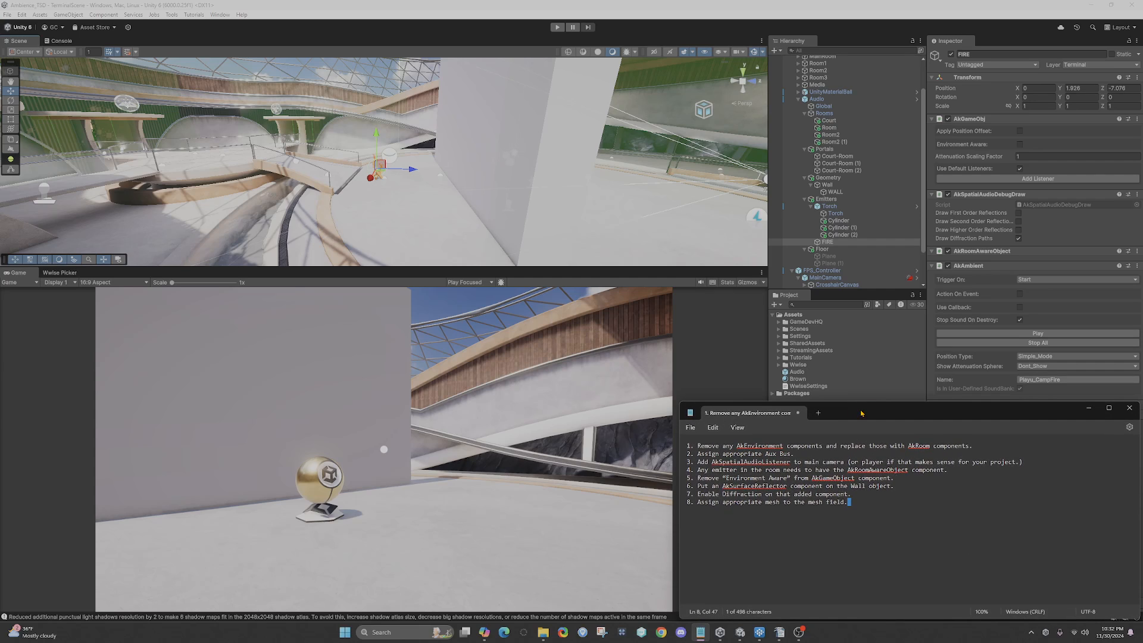
left_click_drag(697, 445, 786, 454)
left_click(791, 454)
- Check the Court room's AkRoom reverb bus against the Courtyard aux bus in Wwise's Designer layout and return to Unity
left_click(835, 121)
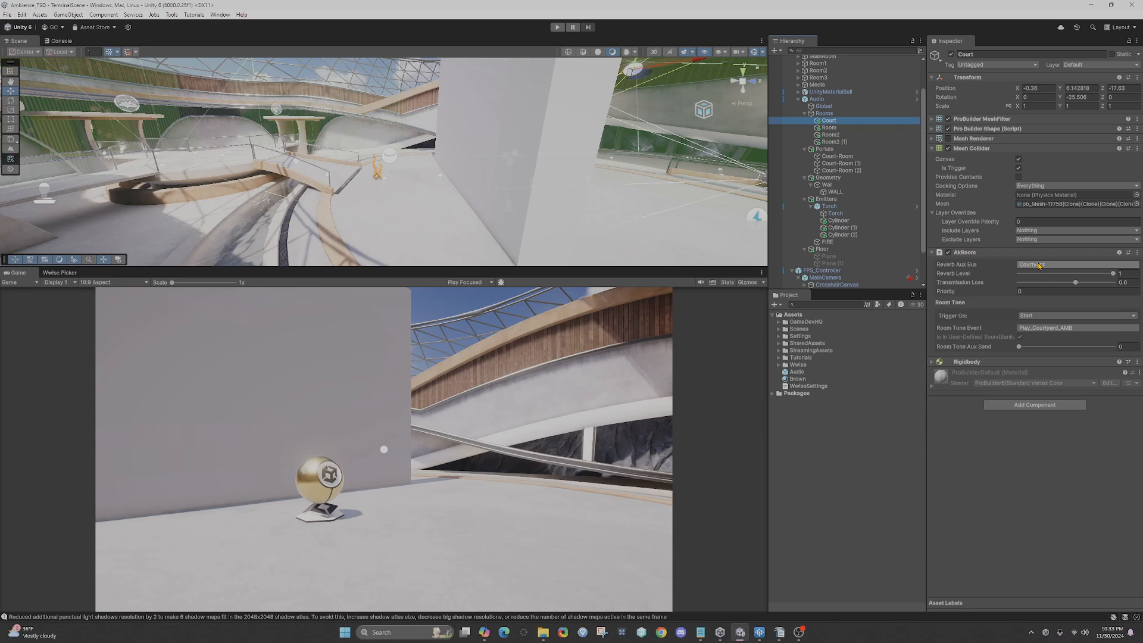
left_click(759, 632)
left_click(676, 7)
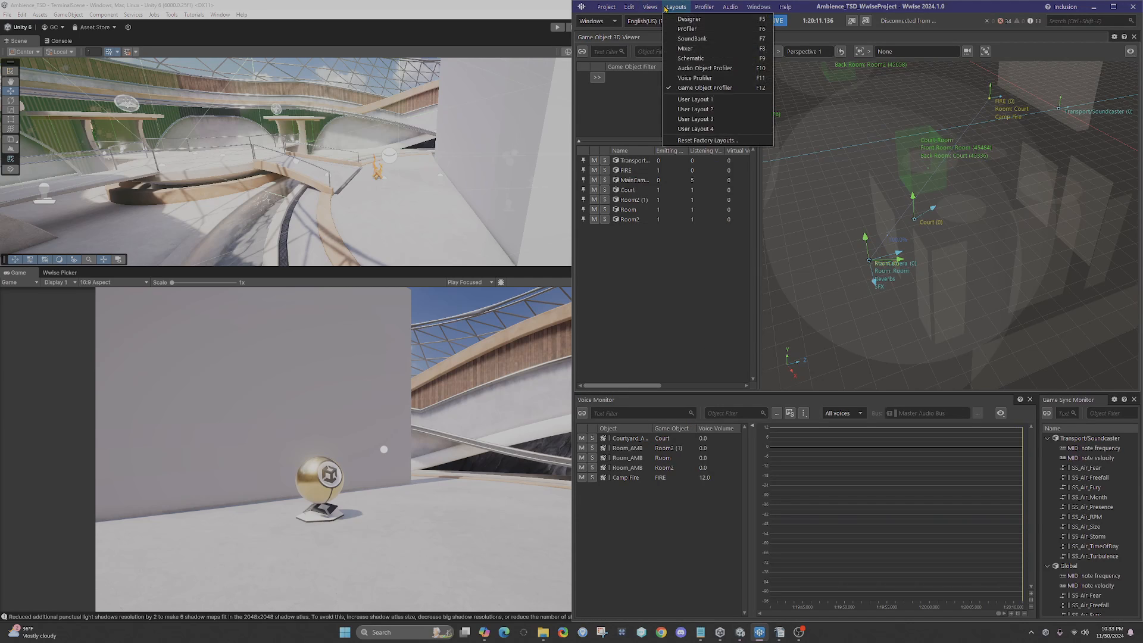
left_click(683, 20)
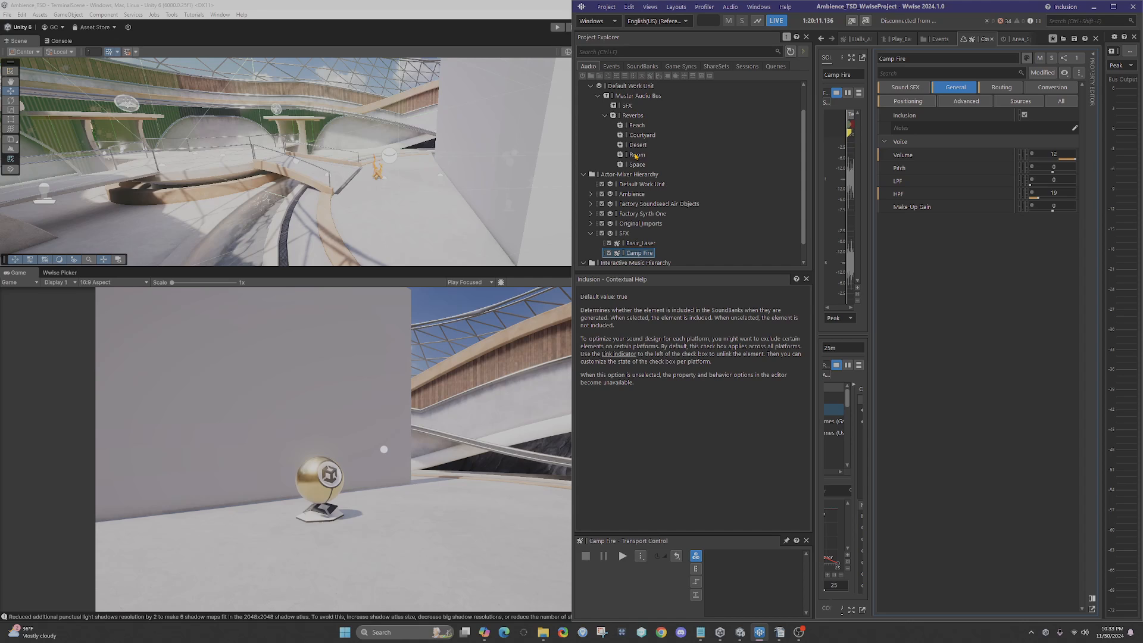
left_click(647, 135)
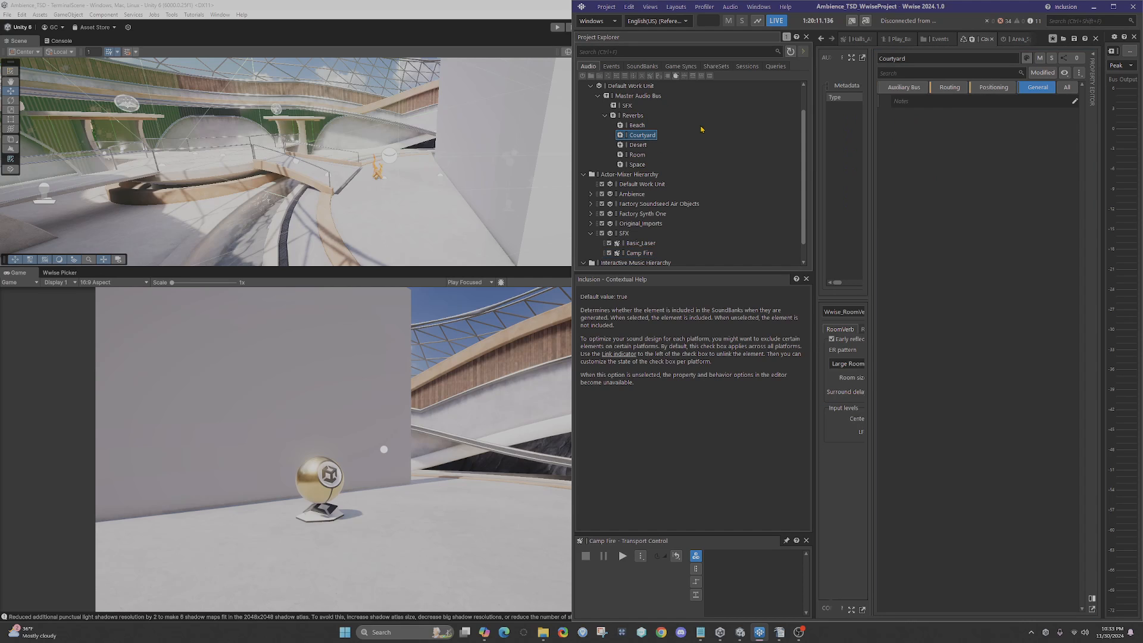
left_click(740, 632)
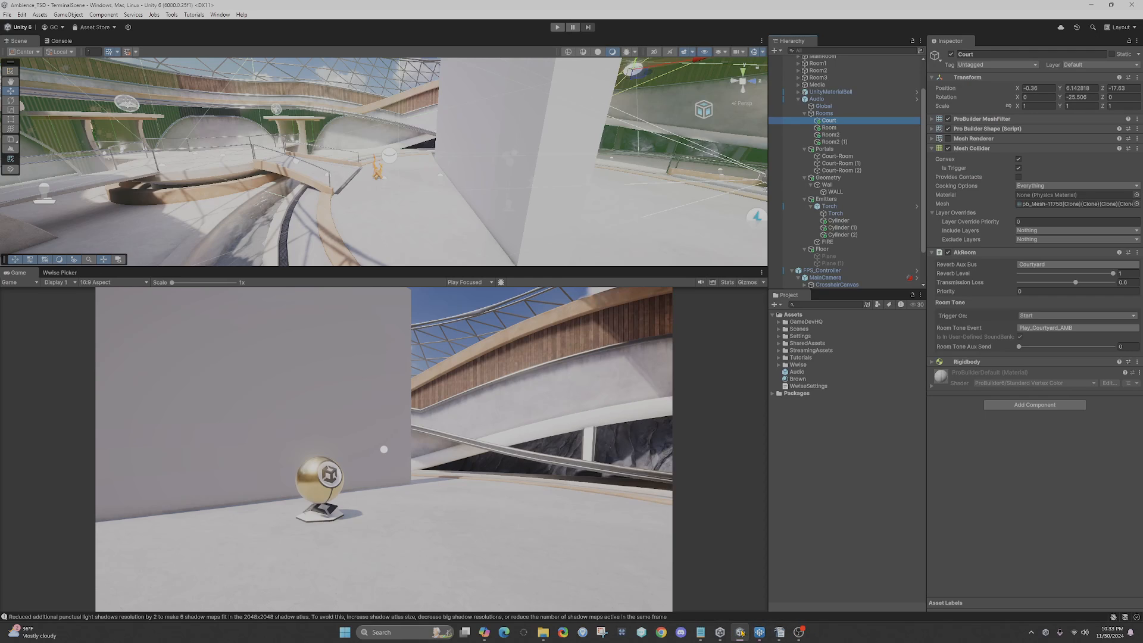
- Consult the checklist and inspect the MainCamera object's AkSpatialAudioListener component
left_click(700, 632)
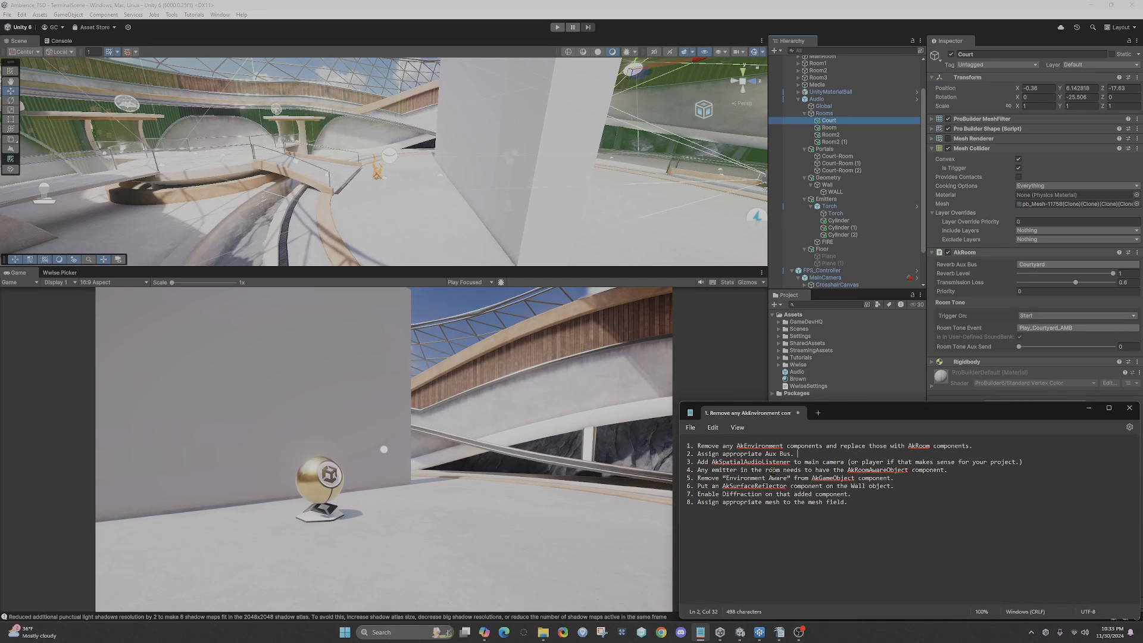
scroll(837, 148, "up", 2)
scroll(838, 131, "down", 5)
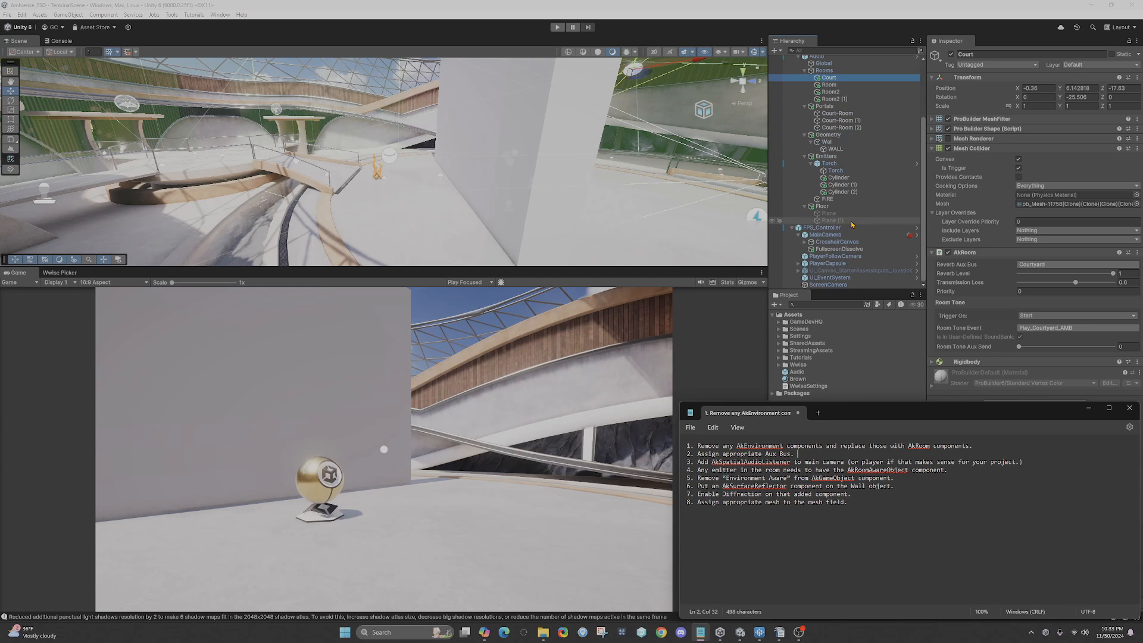
left_click(846, 235)
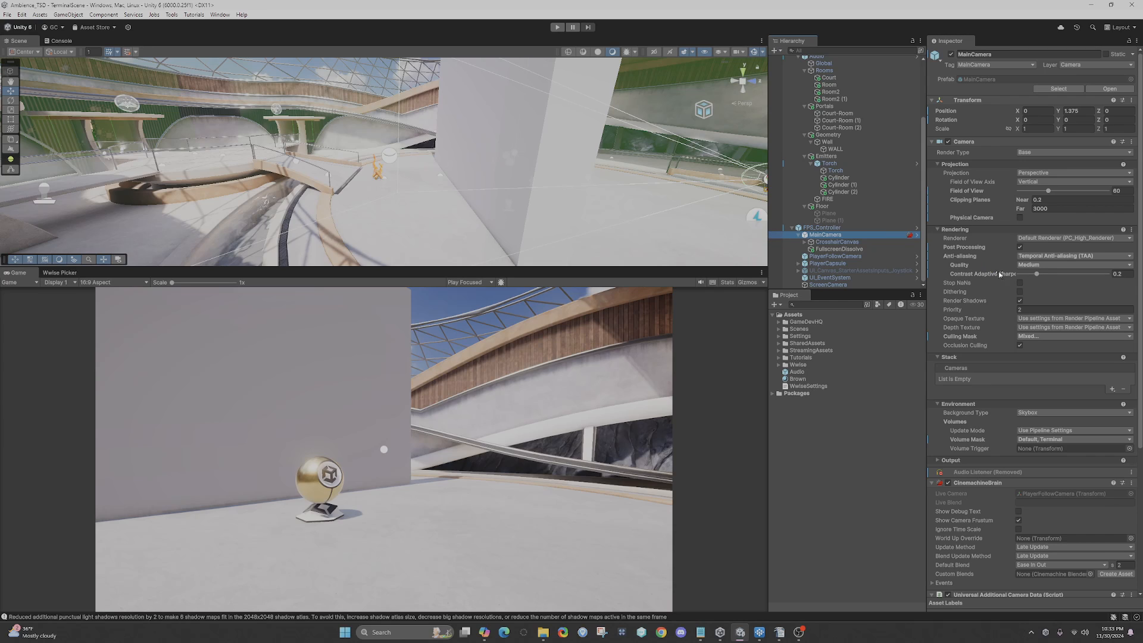
scroll(1000, 277, "down", 5)
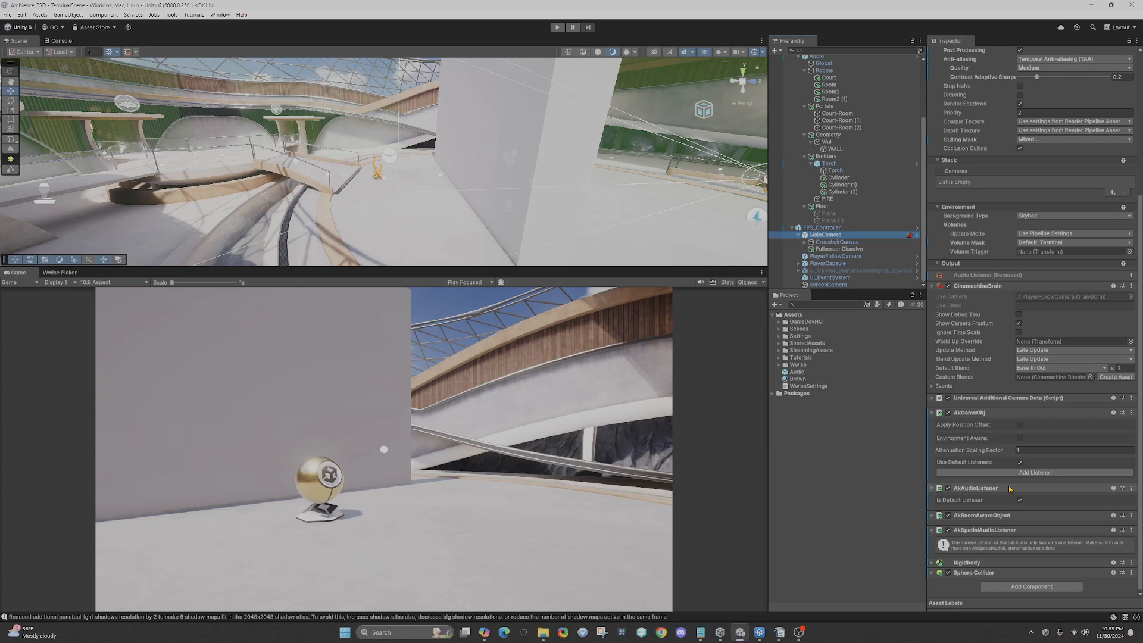
- Bring the Notepad checklist back up over the Unity editor
mouse_move(760, 635)
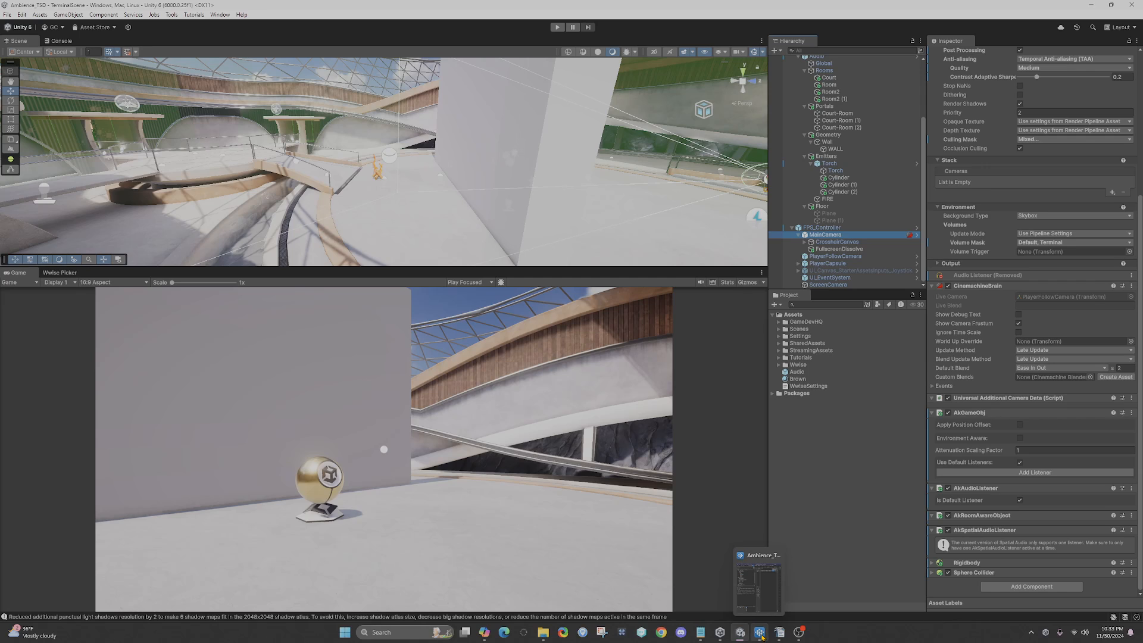
left_click(777, 630)
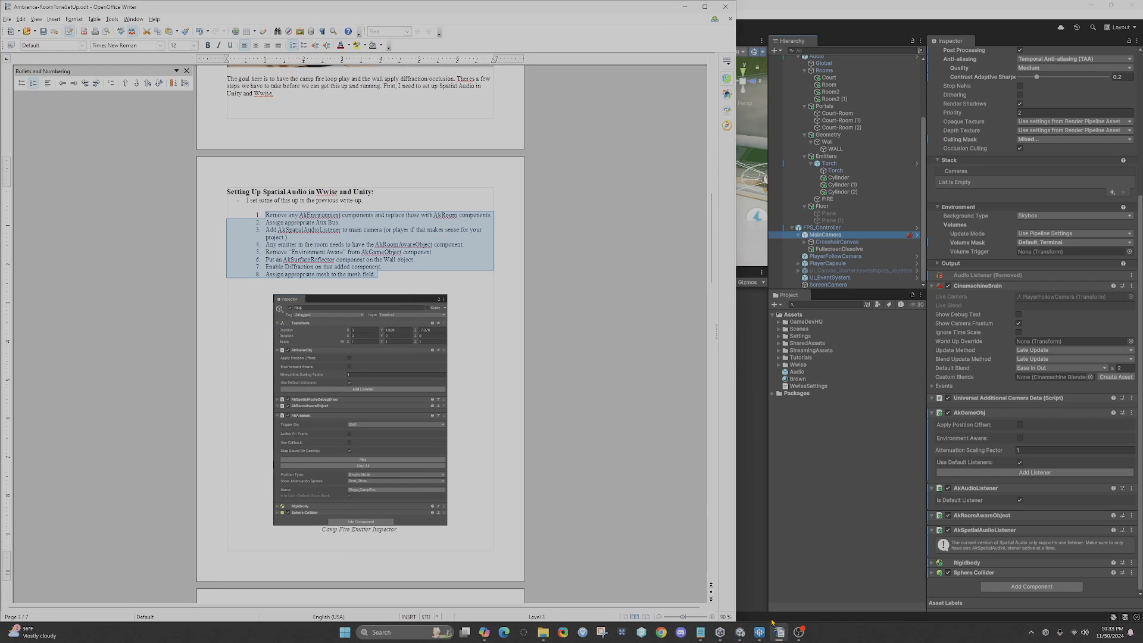
left_click(777, 632)
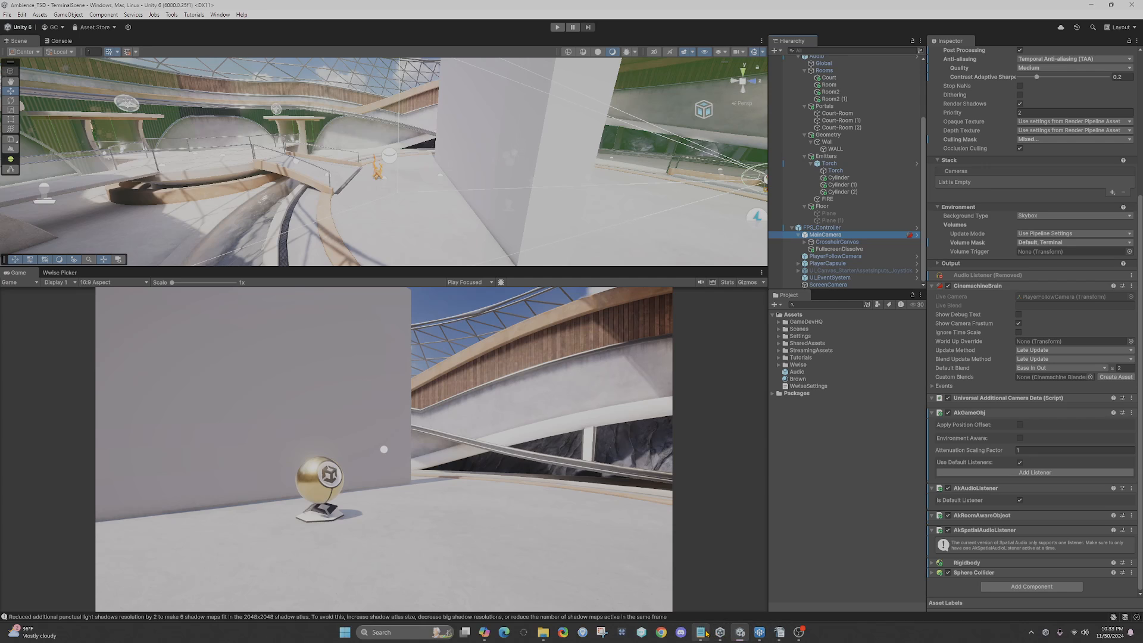
left_click(700, 632)
mouse_move(718, 630)
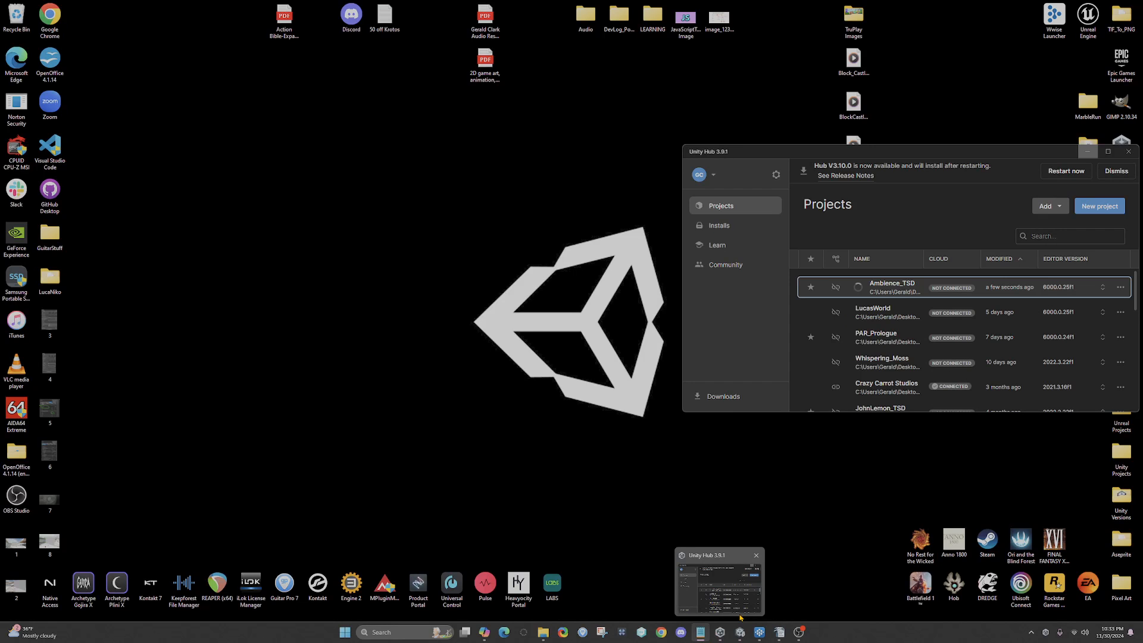
mouse_move(779, 632)
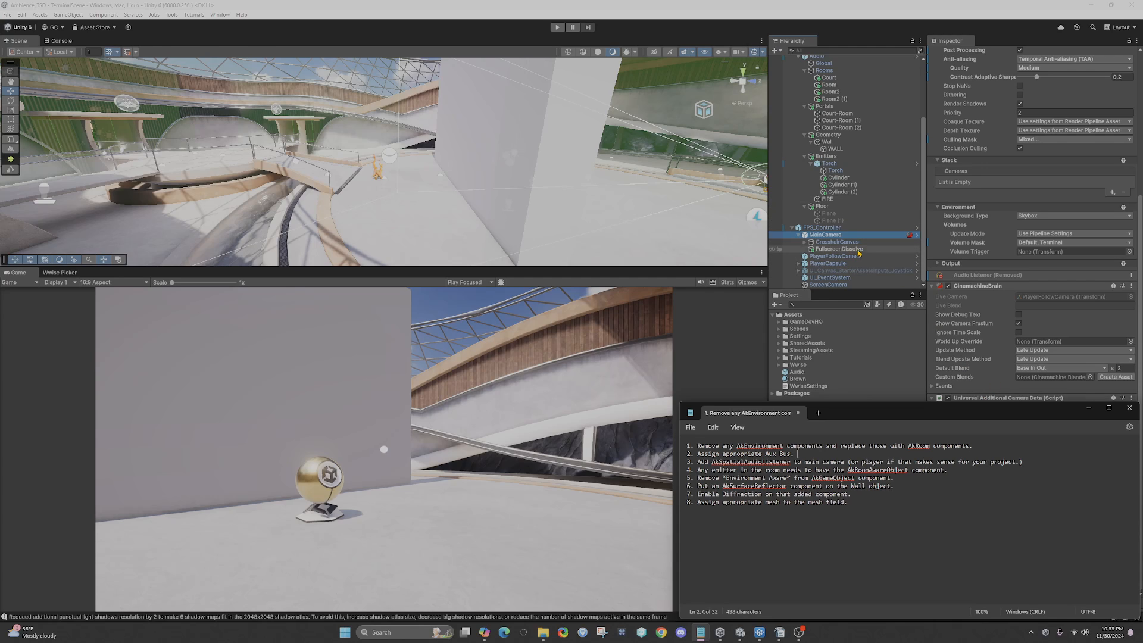
- Check the AkRoomAwareObject component and Environment Aware option on FIRE and MainCamera, and reopen the checklist
left_click(844, 199)
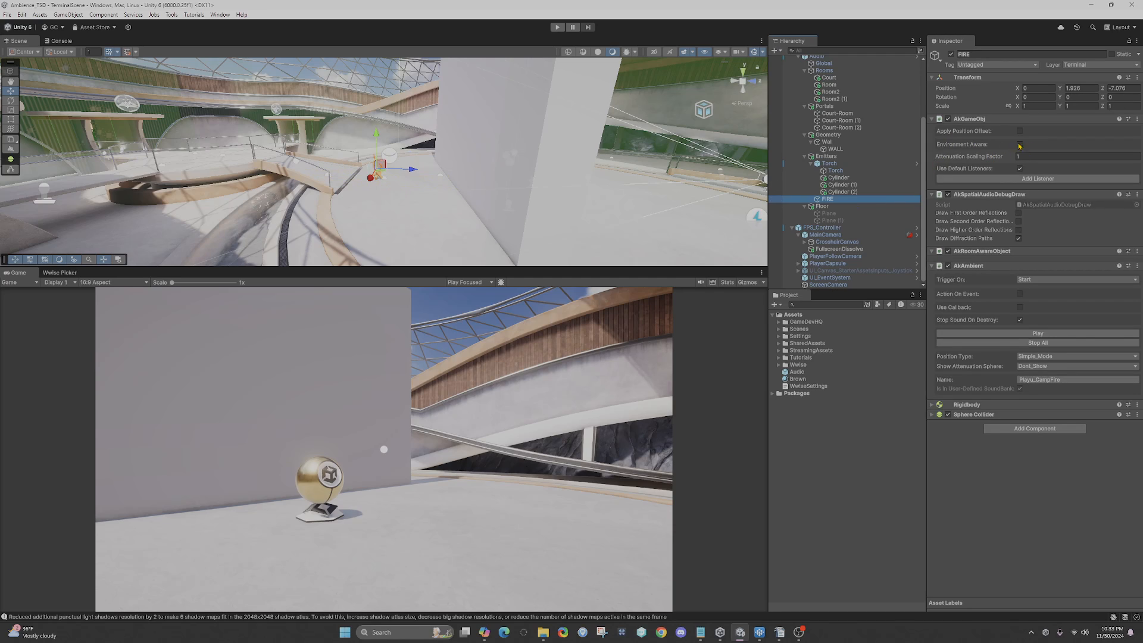
scroll(850, 237, "up", 3)
scroll(850, 237, "down", 3)
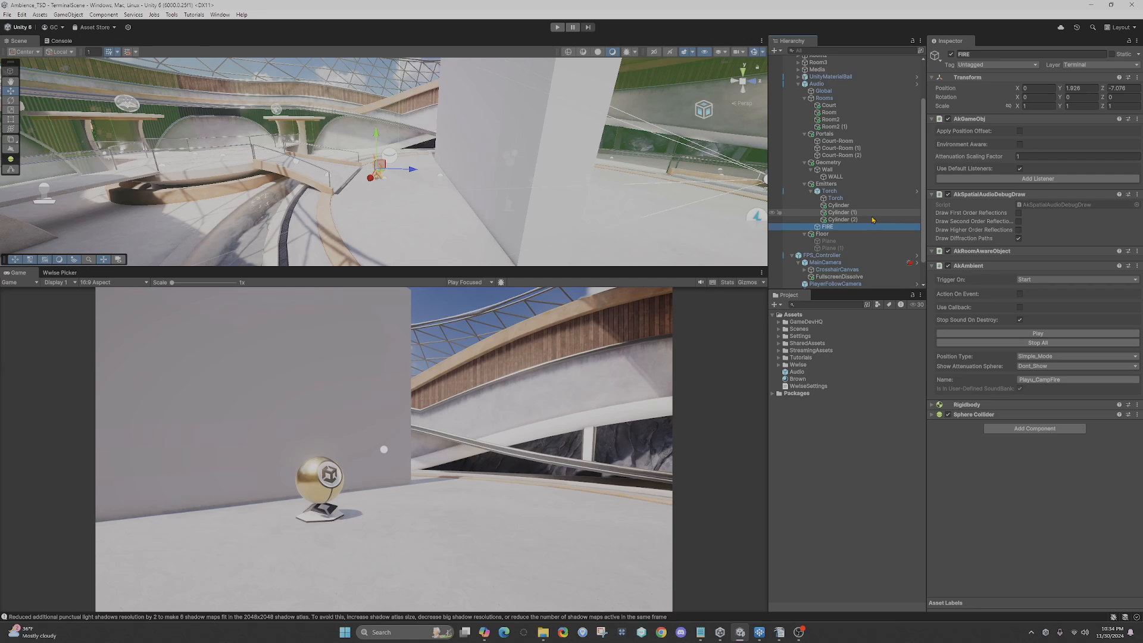
left_click(850, 236)
scroll(999, 307, "down", 5)
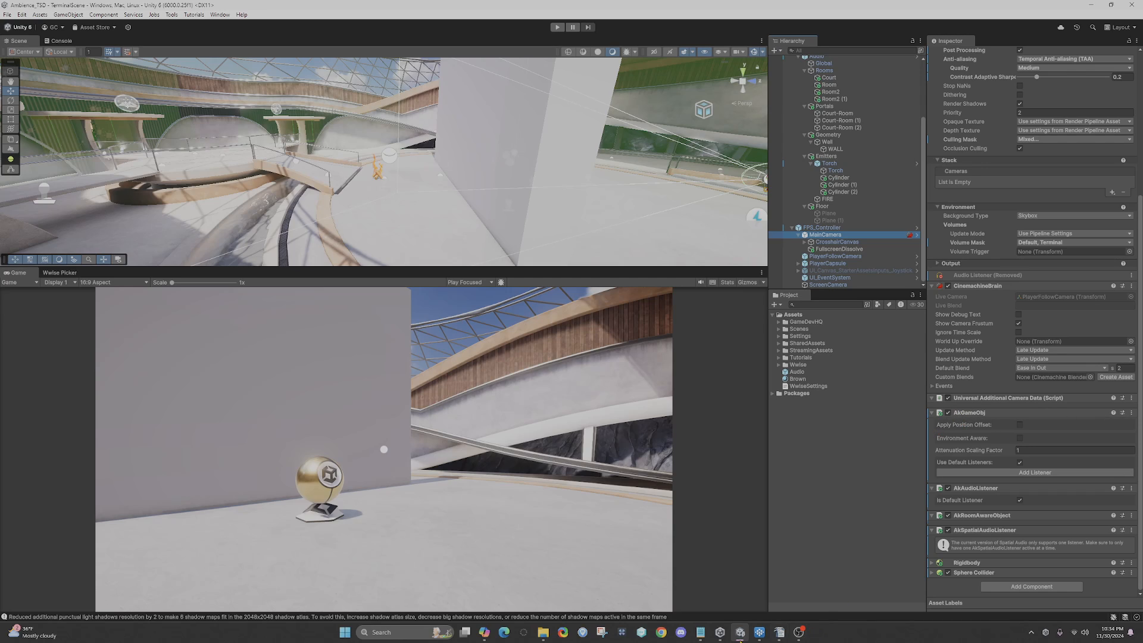
left_click(702, 631)
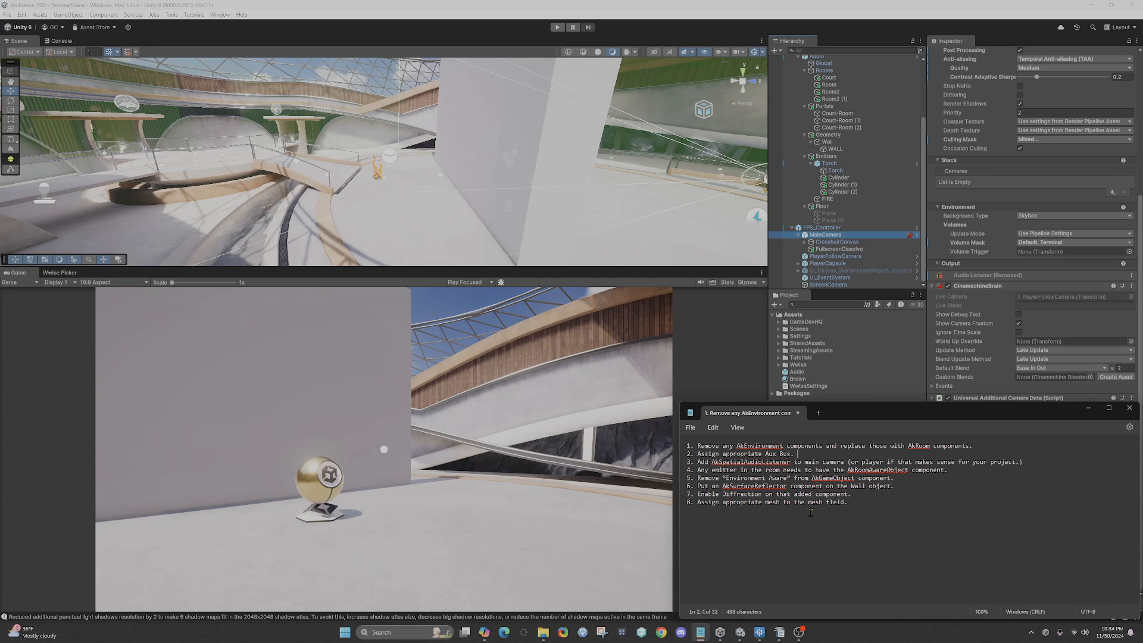
- Put the checklist away and examine the wall beside the golden sphere in the Unity scene
left_click(1088, 408)
right_click_drag(381, 179, 355, 171)
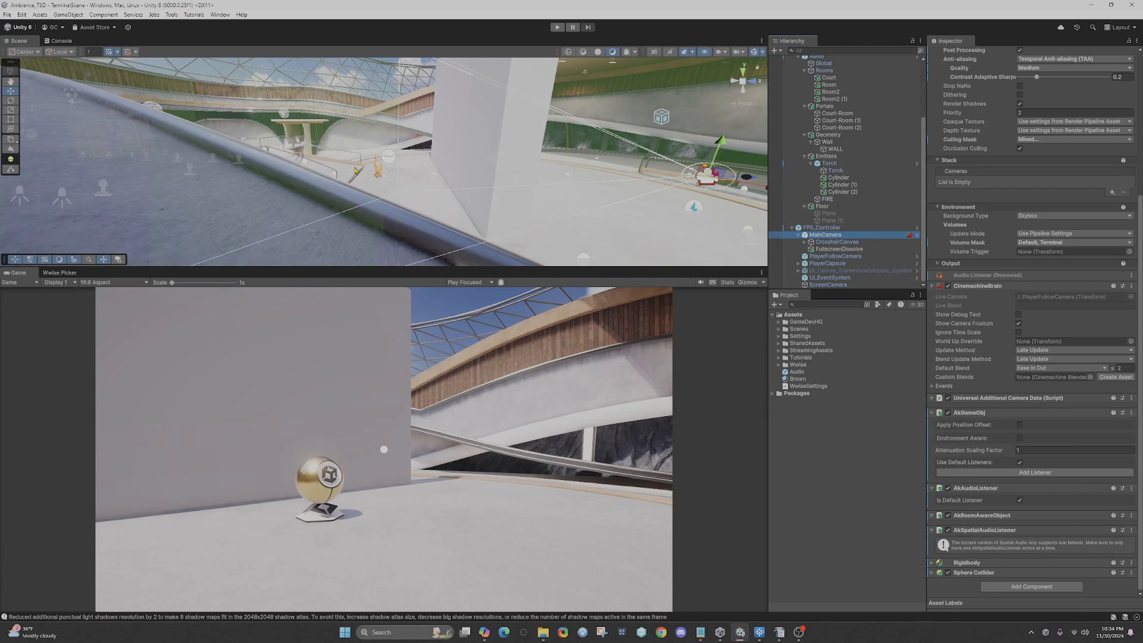
right_click_drag(506, 173, 393, 137)
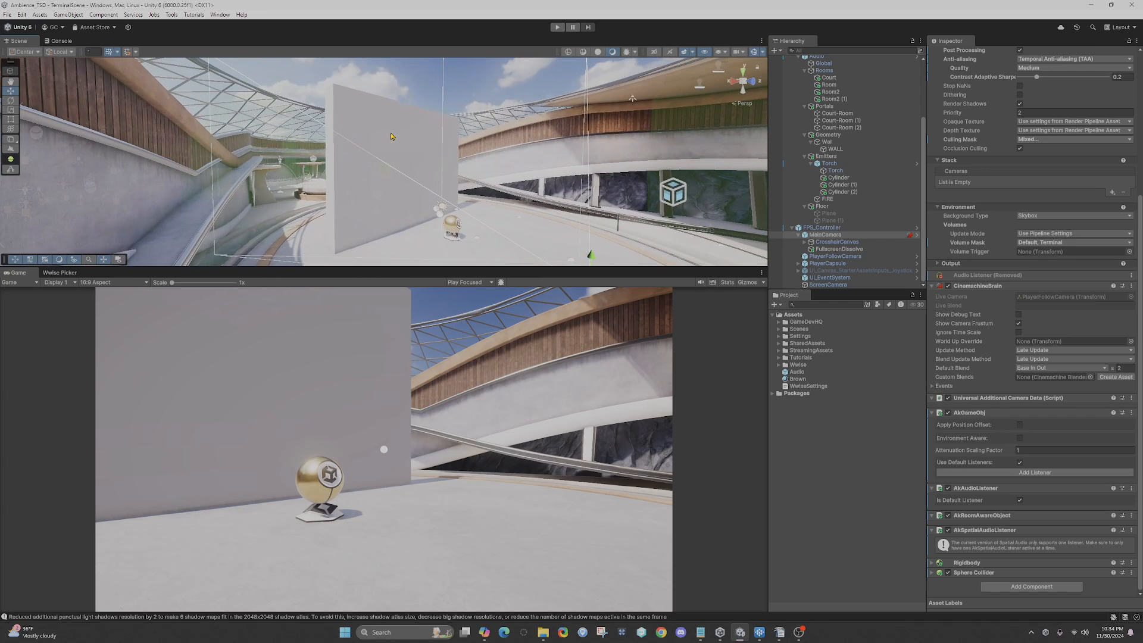
- Switch to Wwise at full-screen size and open the Camp Fire sound in the SFX work unit
left_click(759, 631)
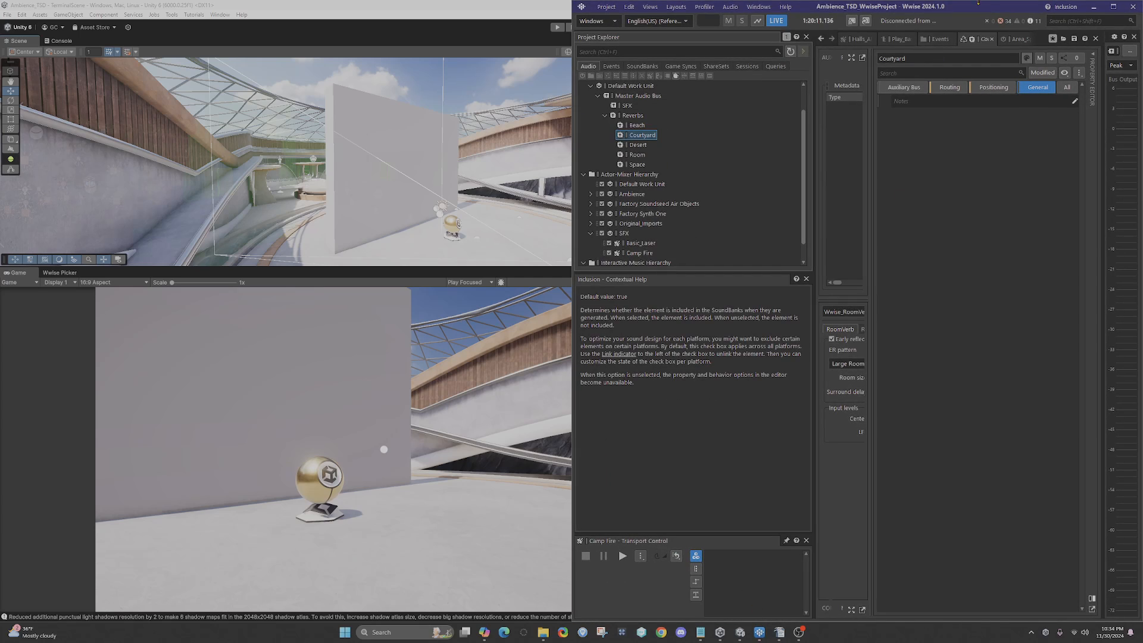
left_click(1113, 7)
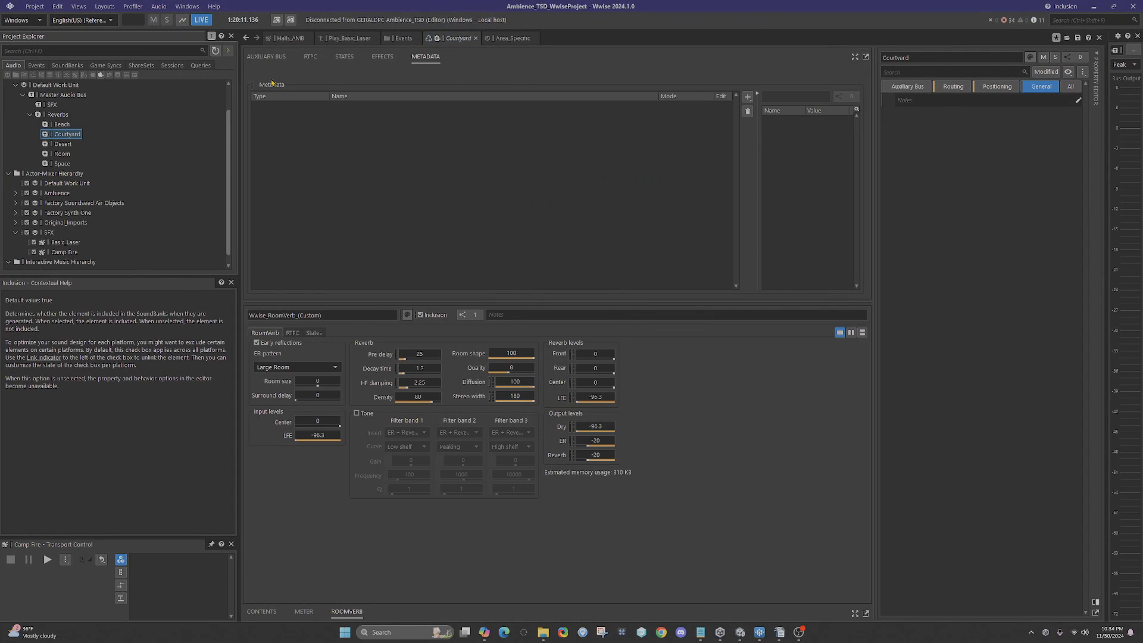
scroll(76, 243, "down", 1)
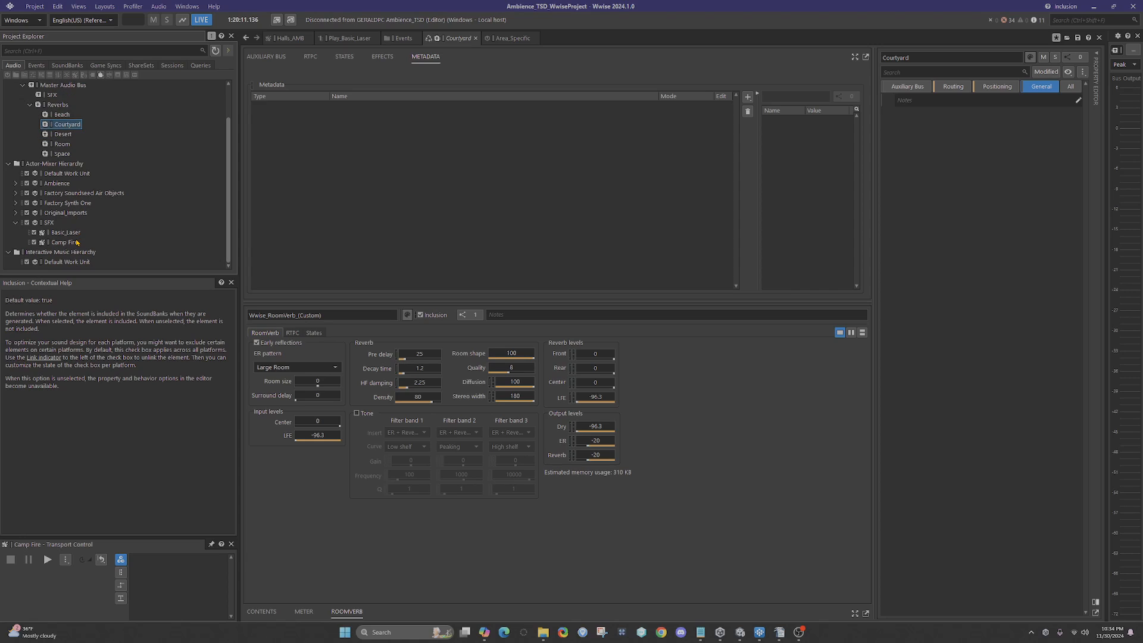
left_click(64, 242)
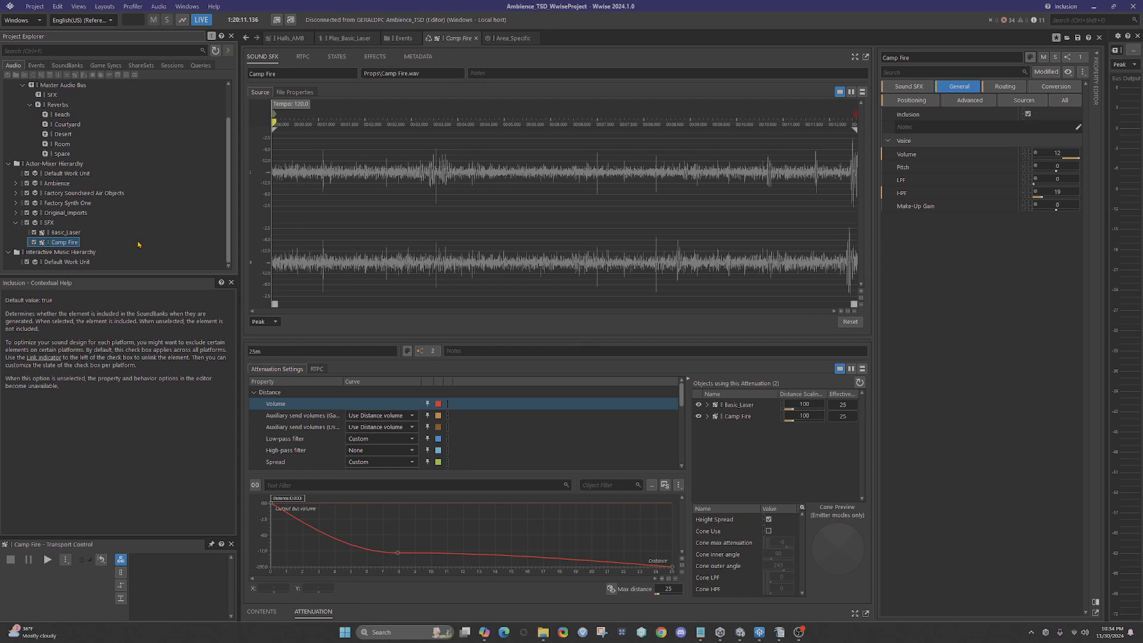
- Review Camp Fire's general voice, routing and auxiliary send, and positioning properties, including Diffraction and Transmission
left_click(896, 90)
left_click(951, 88)
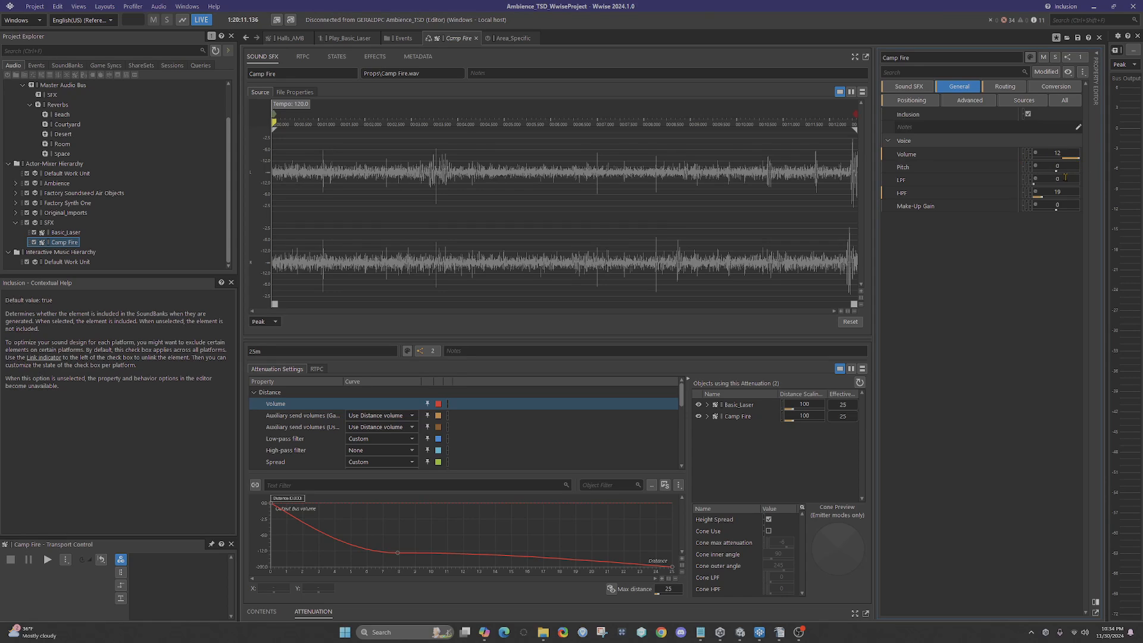
left_click(1015, 89)
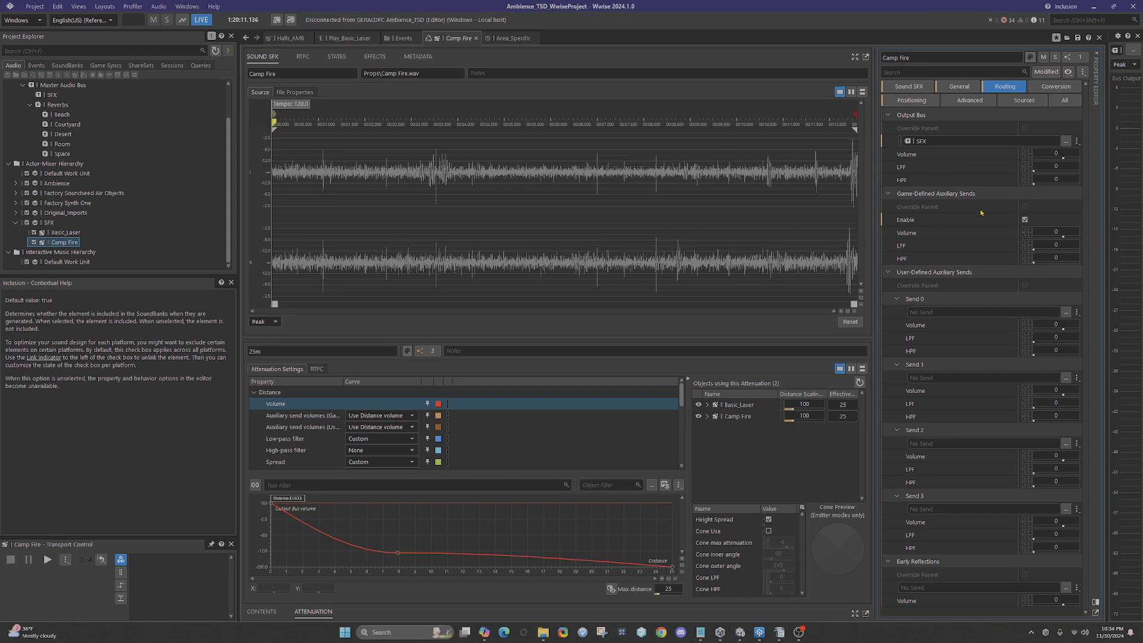
left_click(933, 104)
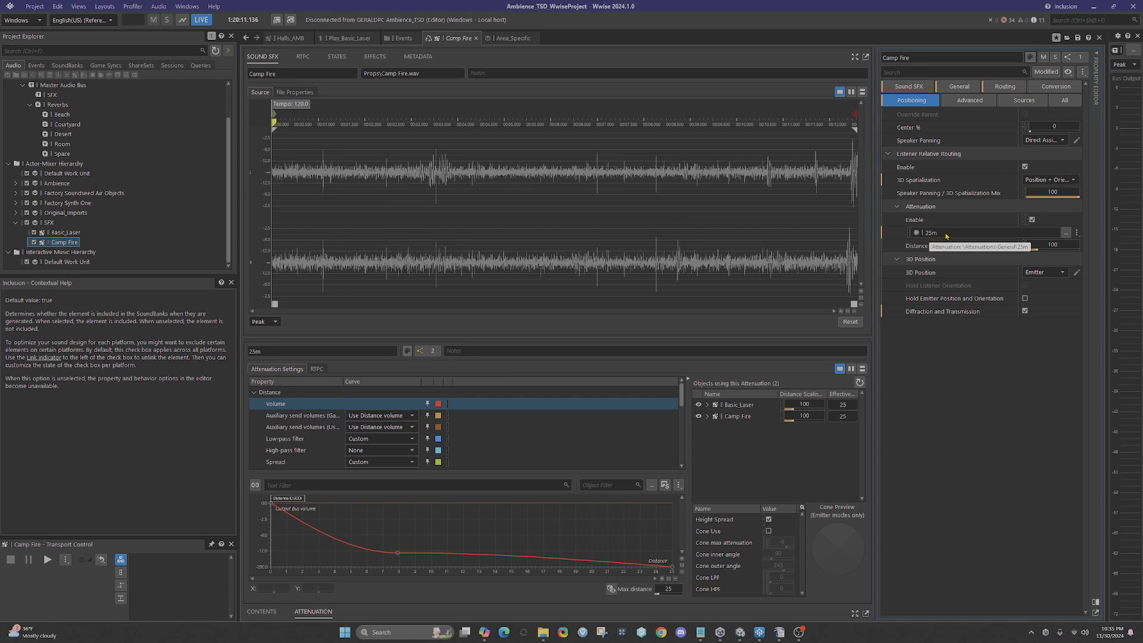
- Inspect the 25m attenuation's distance curves for volume, auxiliary sends, low-pass and high-pass filters
left_click(326, 418)
left_click(326, 427)
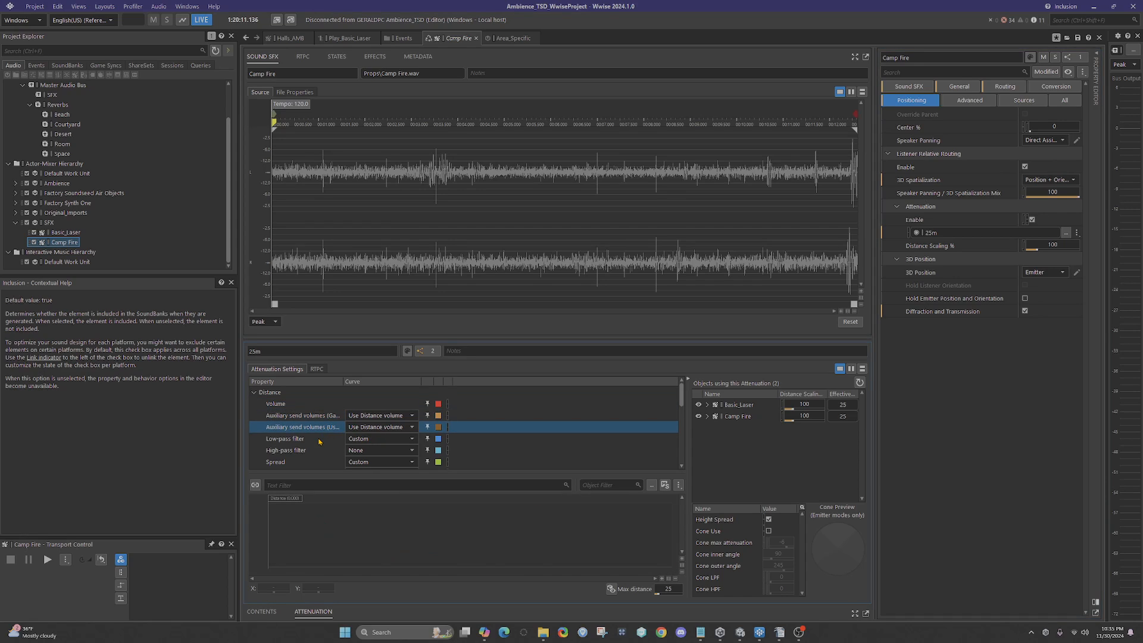
left_click(323, 438)
left_click(316, 450)
left_click(316, 440)
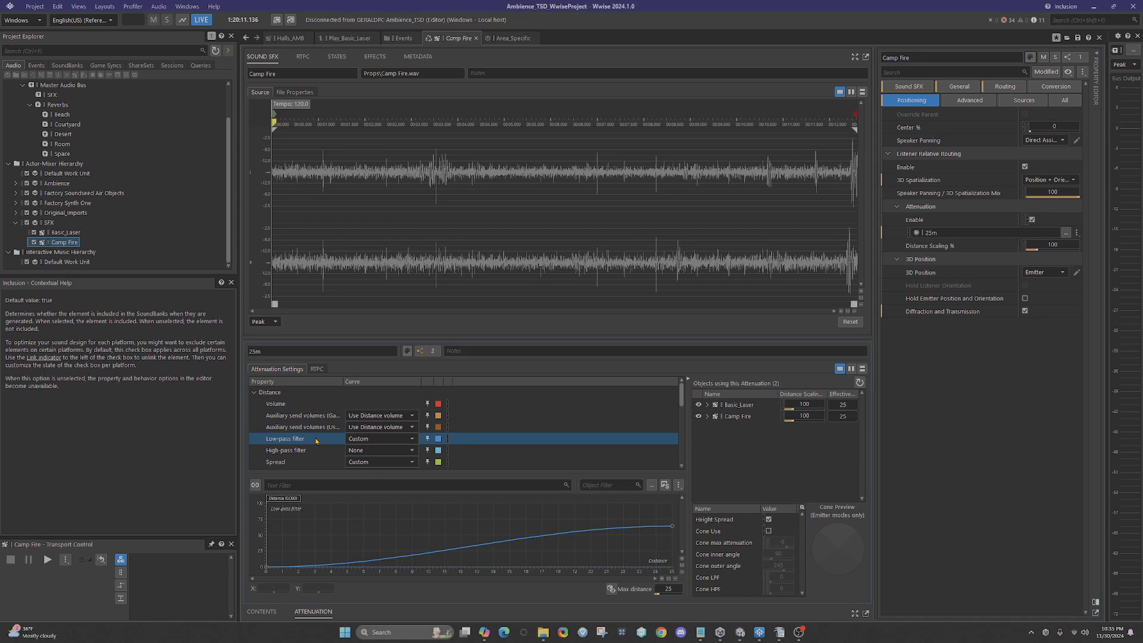
left_click(308, 415)
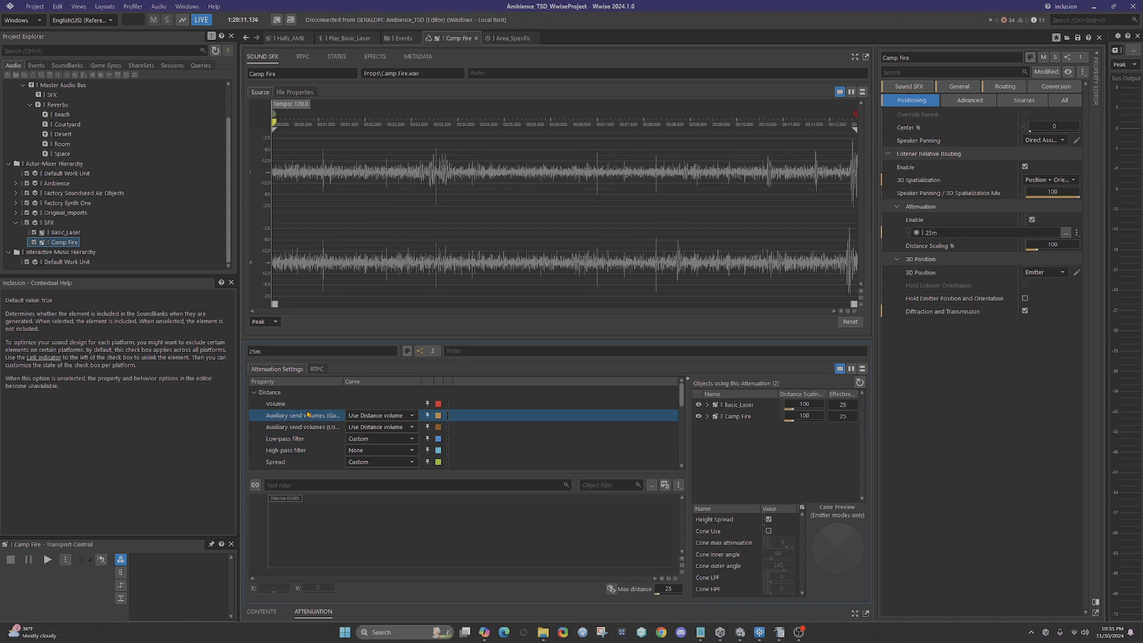
left_click(307, 404)
- Check which curves the 25m attenuation uses for obstruction and occlusion
scroll(316, 440, "down", 5)
scroll(321, 444, "up", 3)
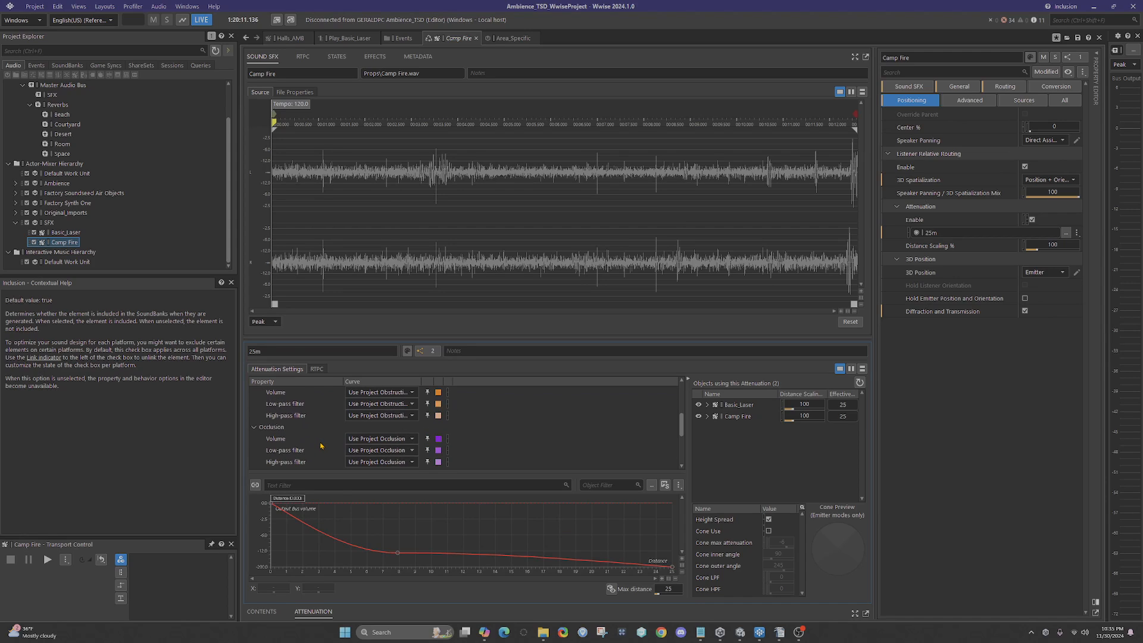
scroll(321, 442, "up", 3)
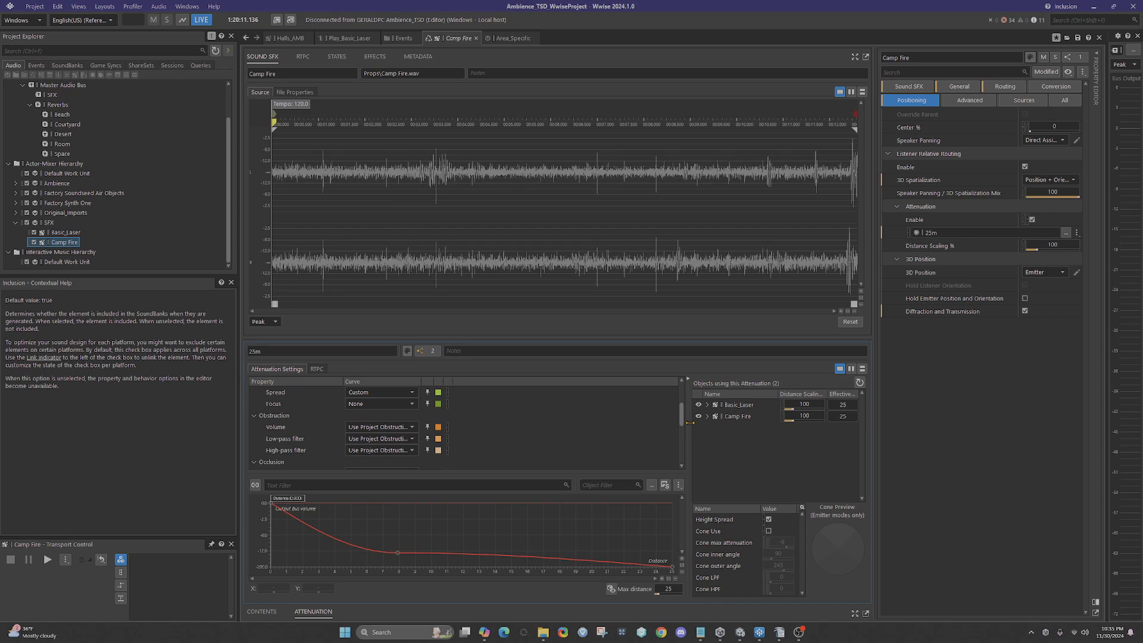
scroll(683, 426, "down", 1)
left_click_drag(683, 426, 698, 409)
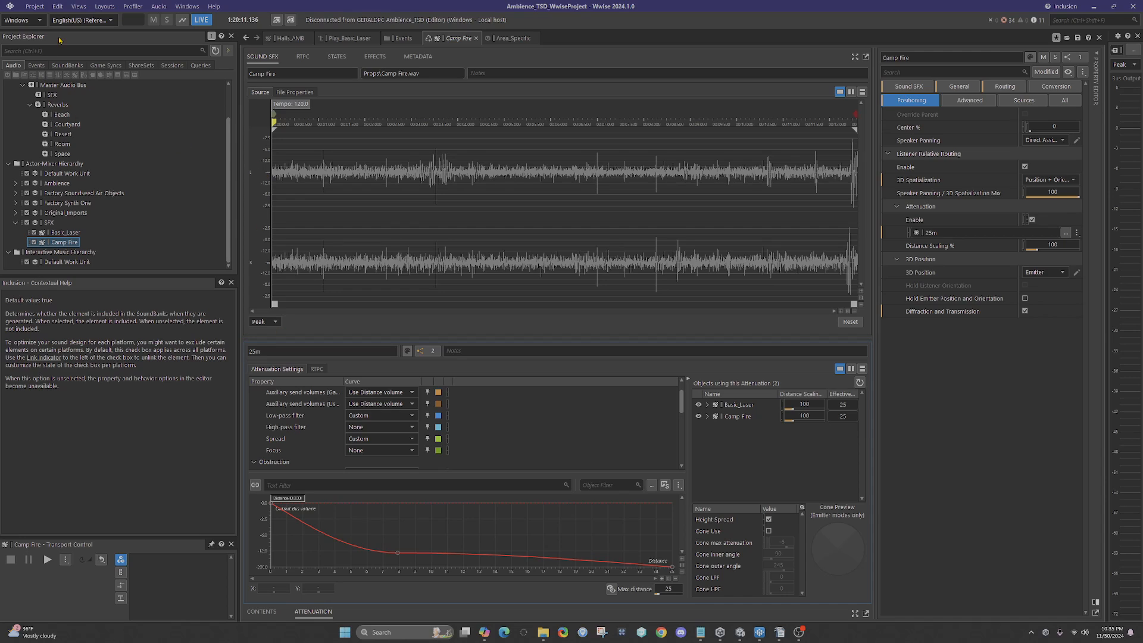
- Open the project-wide Environmental Curves and compare the obstruction volume, LPF and HPF curves
left_click(35, 6)
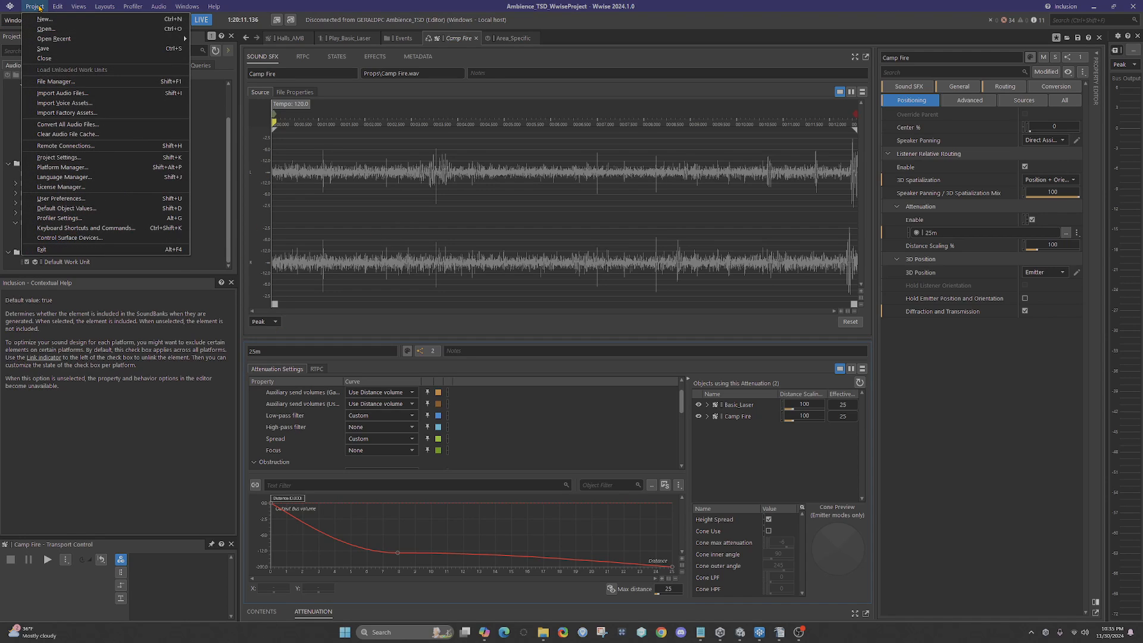
left_click(70, 157)
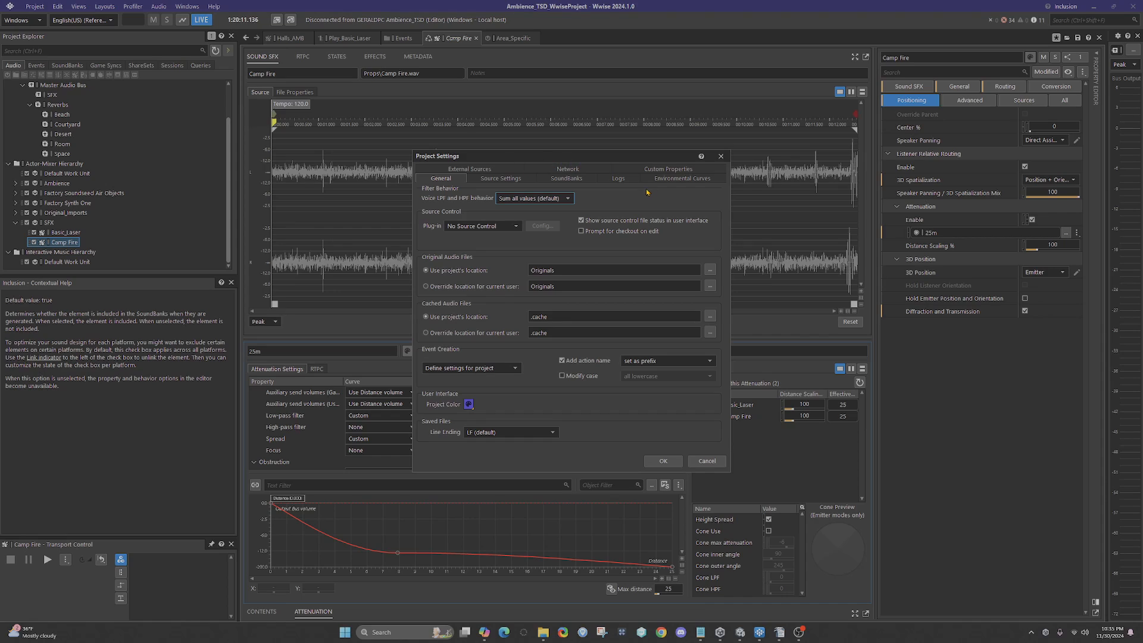
left_click(665, 182)
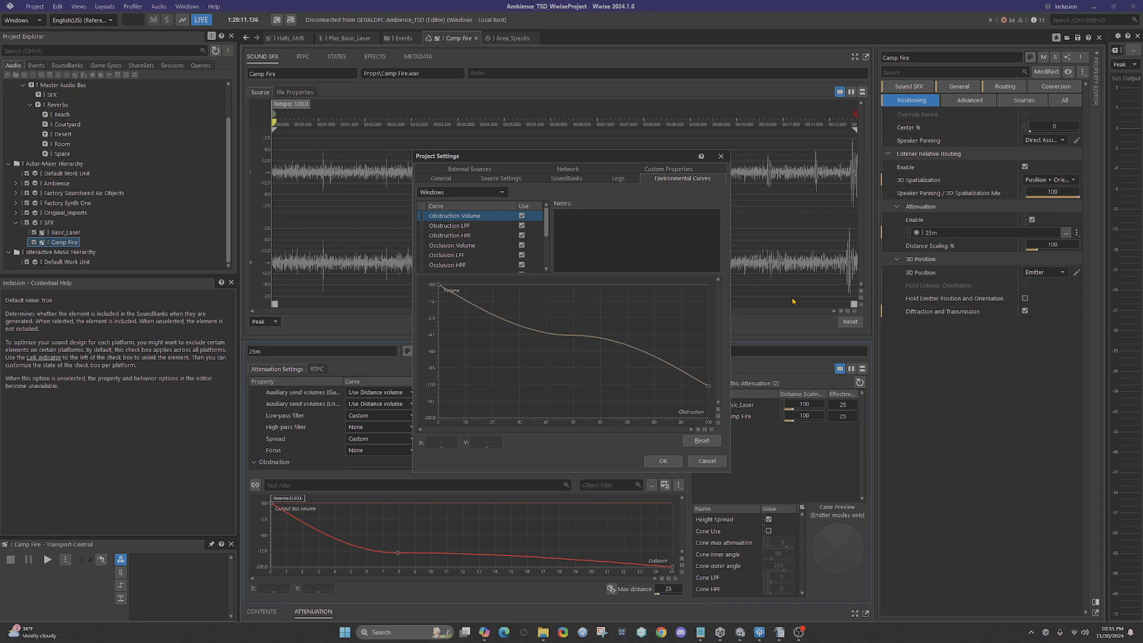
key("Down")
key("Up")
key("Down")
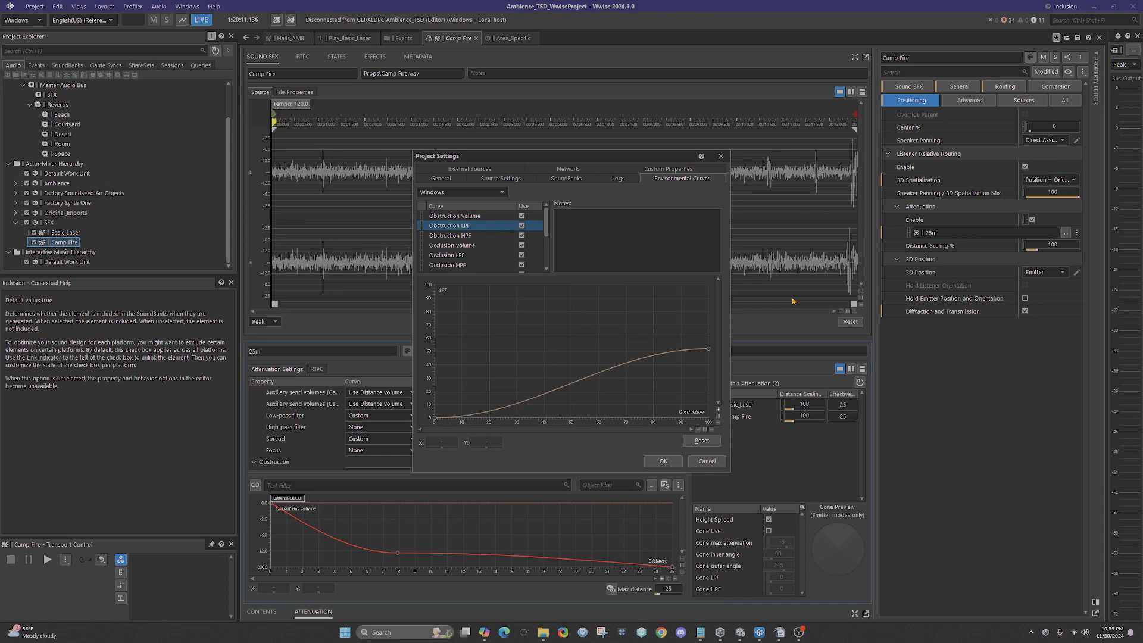
key("Down")
key("Up")
key("Up")
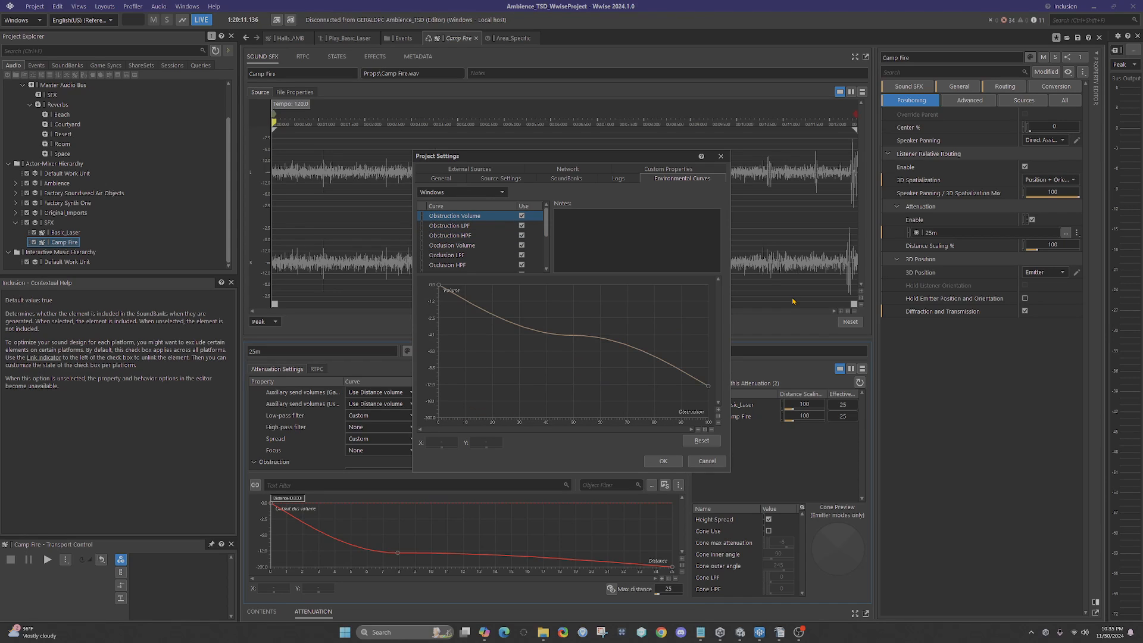
key("Down")
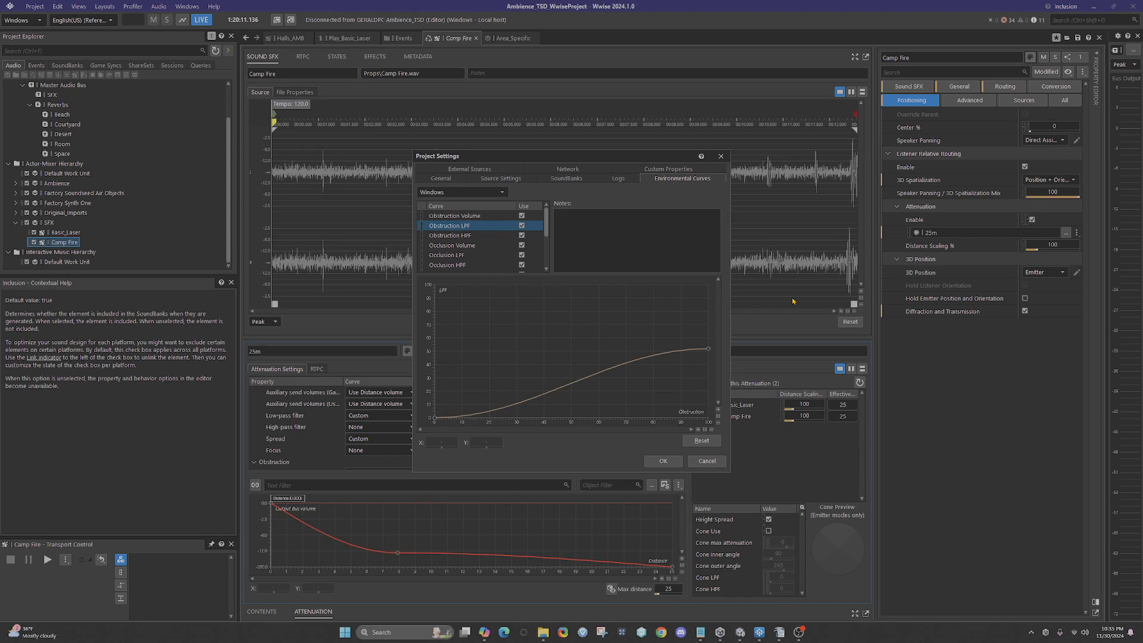
key("Down")
- Examine the project's occlusion volume, LPF and HPF curves
key("Down")
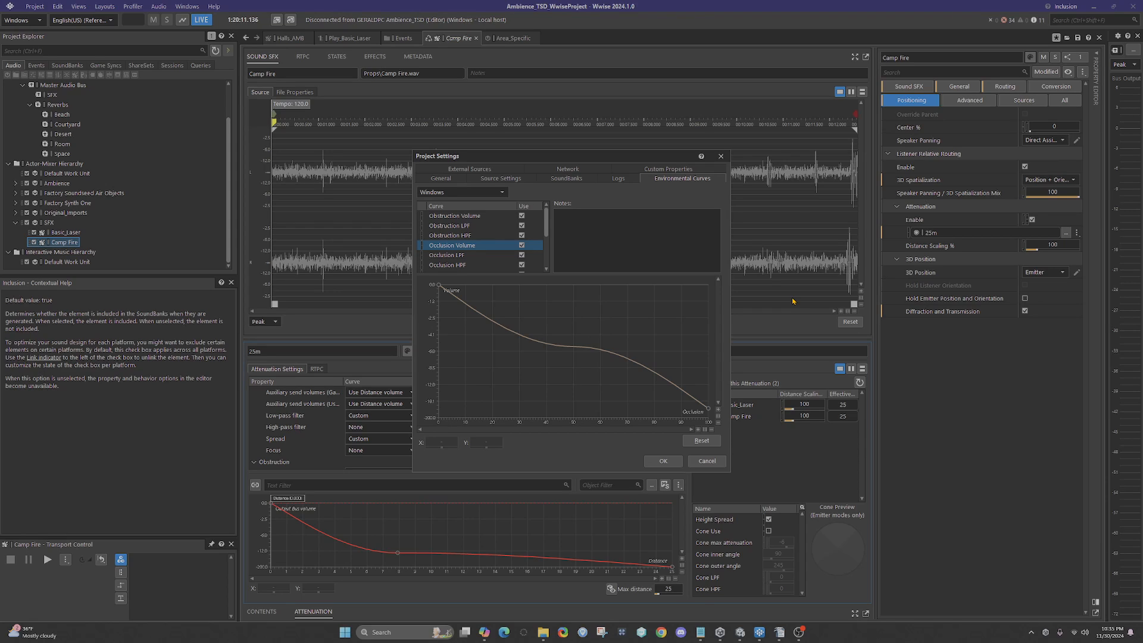
key("Down")
key("Down")
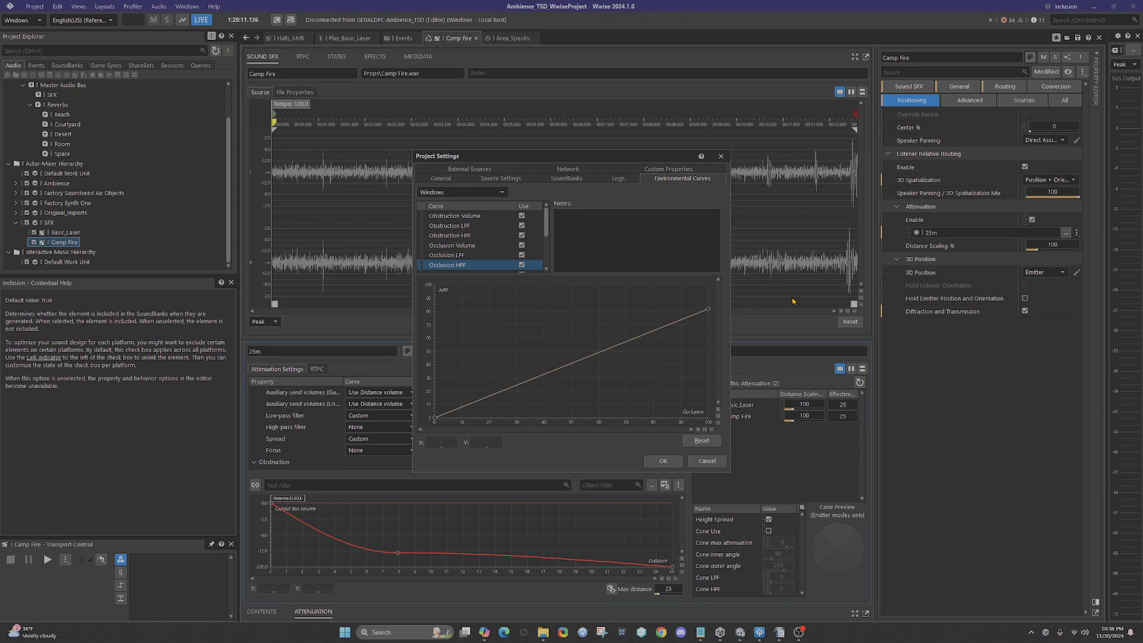
- Examine the diffraction and transmission volume, LPF and HPF curves, and close the project settings
key("Down")
key("Down")
key("Down")
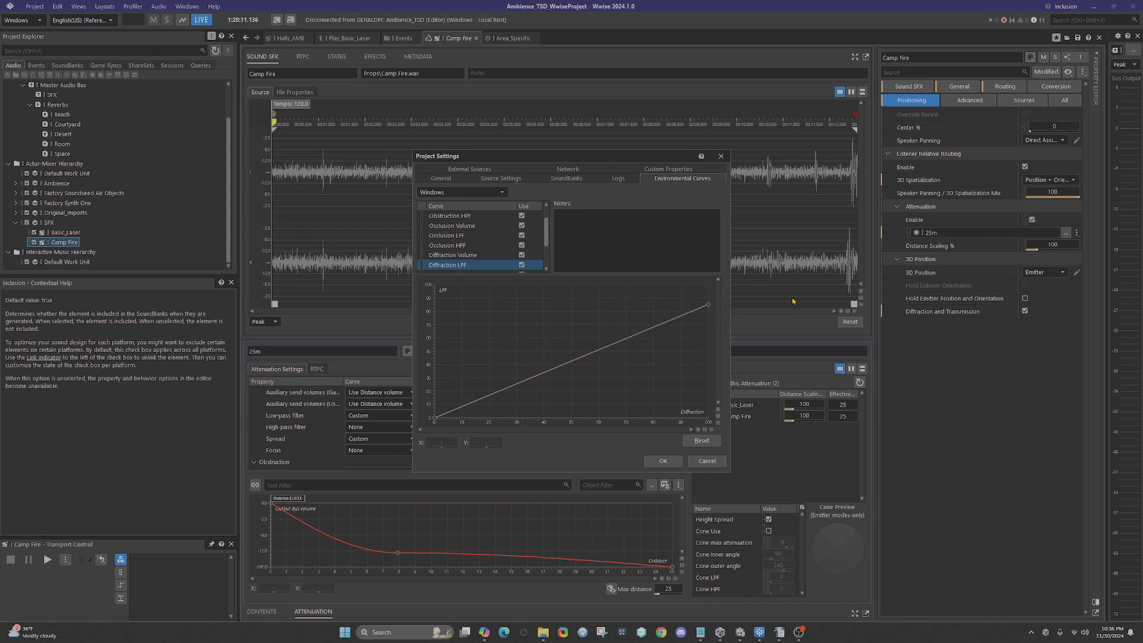
key("Down")
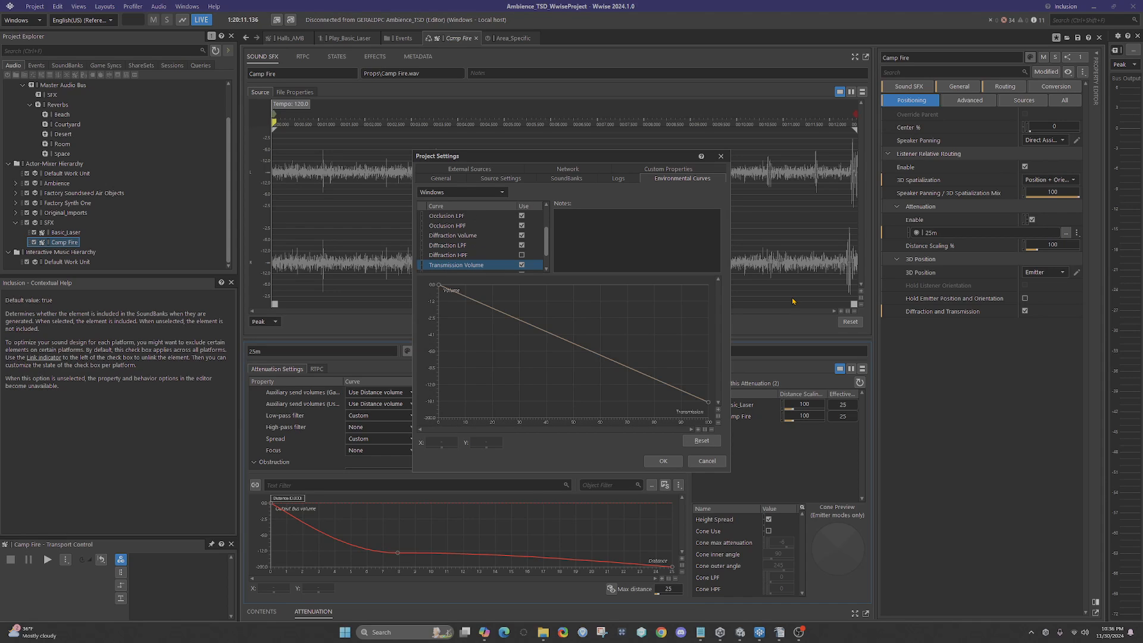
key("Down")
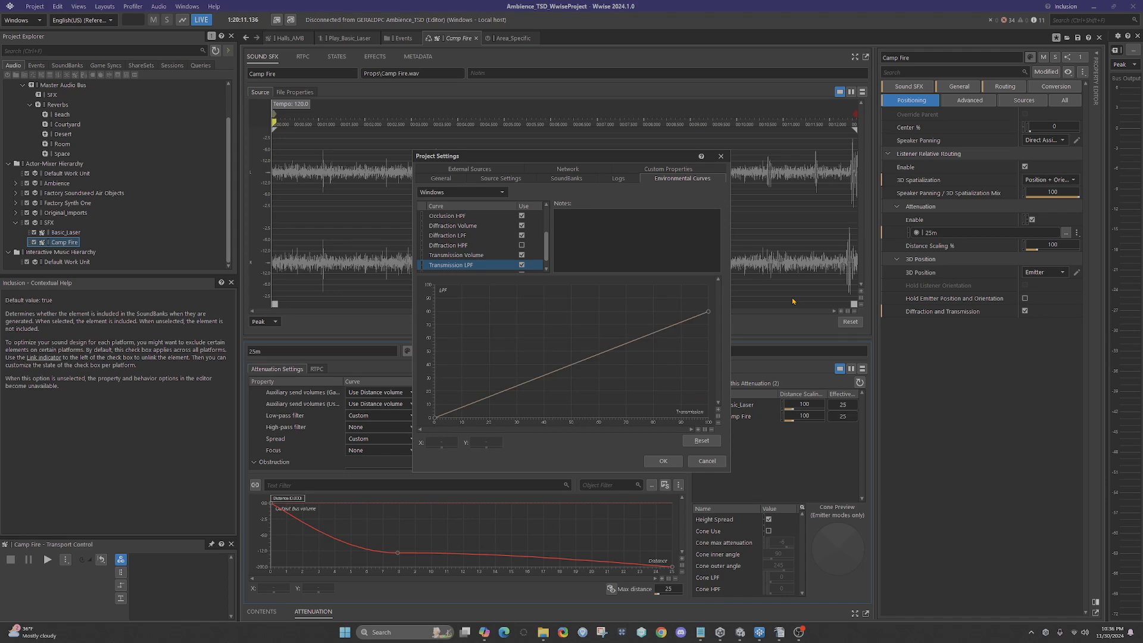
key("Down")
key("Up")
key("Up")
key("Down")
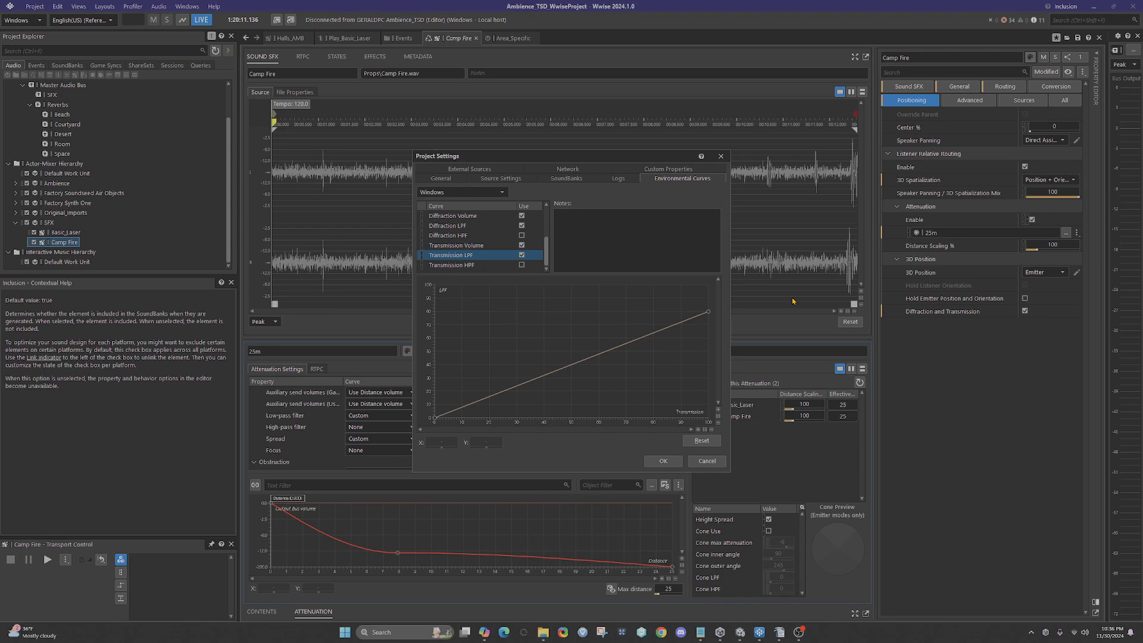
key("Up")
key("Down")
key("Down")
key("Up")
key("Up")
key("Up")
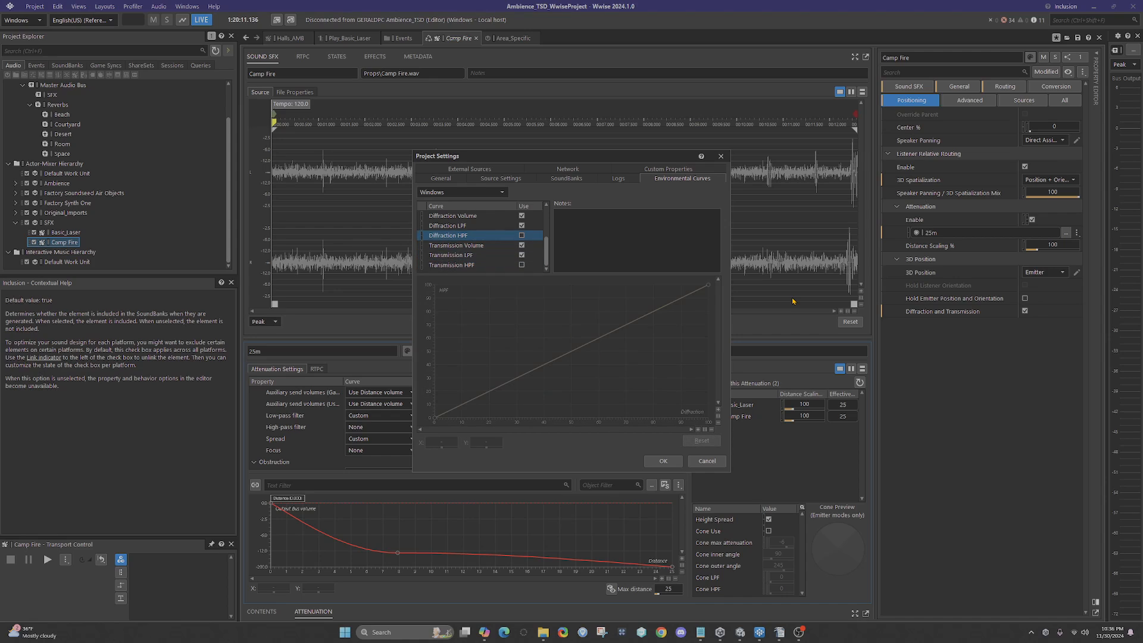
left_click(721, 156)
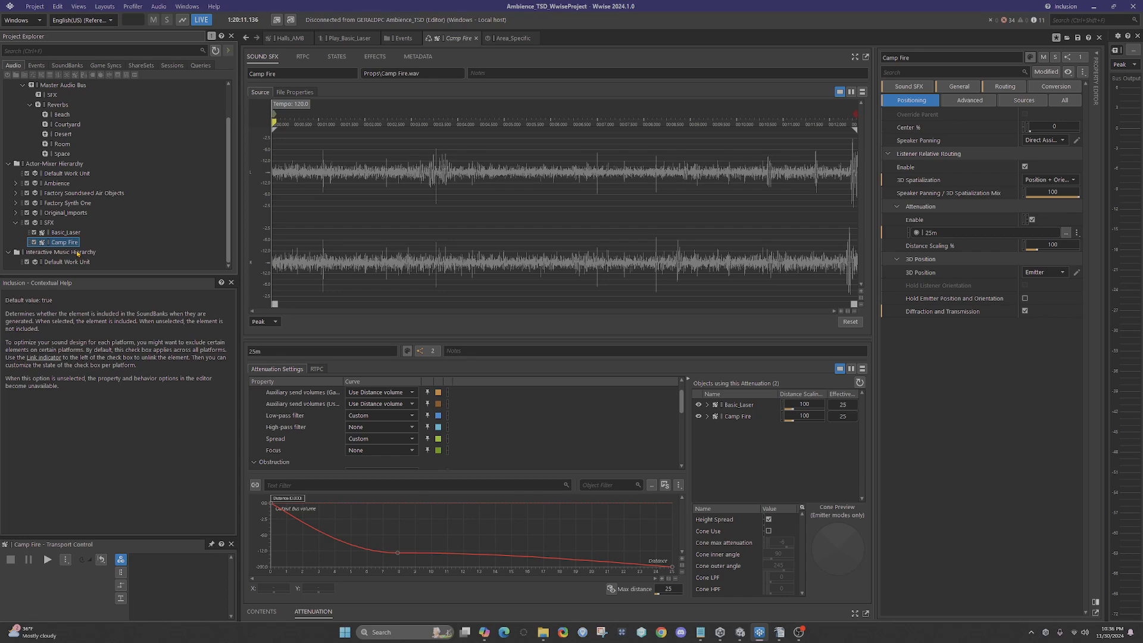
- Revisit the Environmental Curves in the project settings once more and close the dialog
left_click(35, 7)
left_click(60, 159)
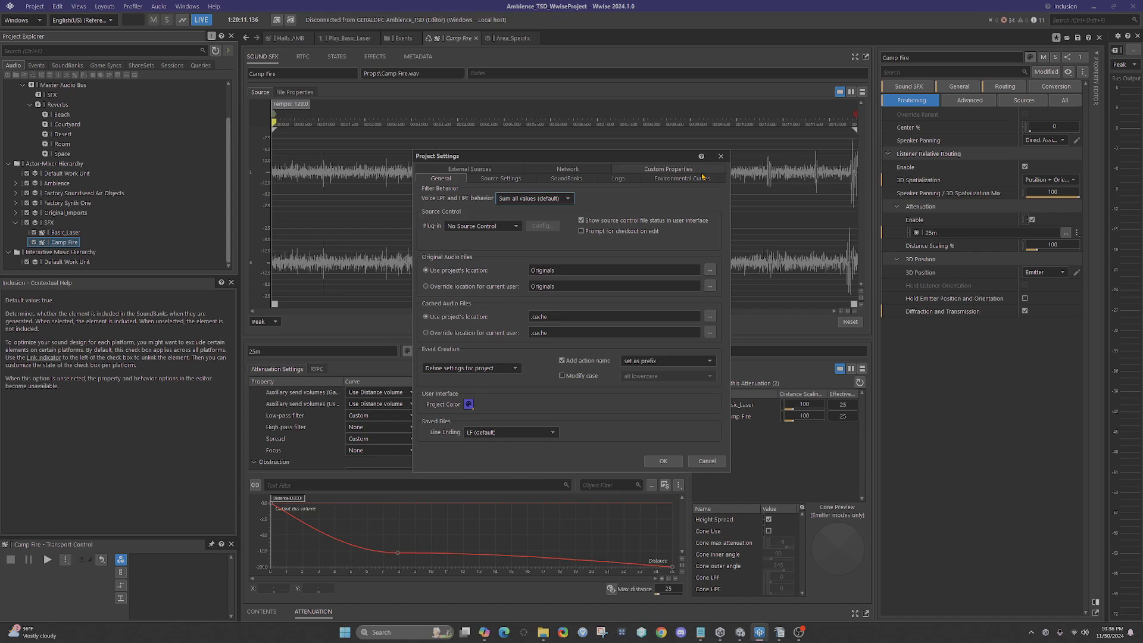
left_click(682, 179)
left_click(719, 158)
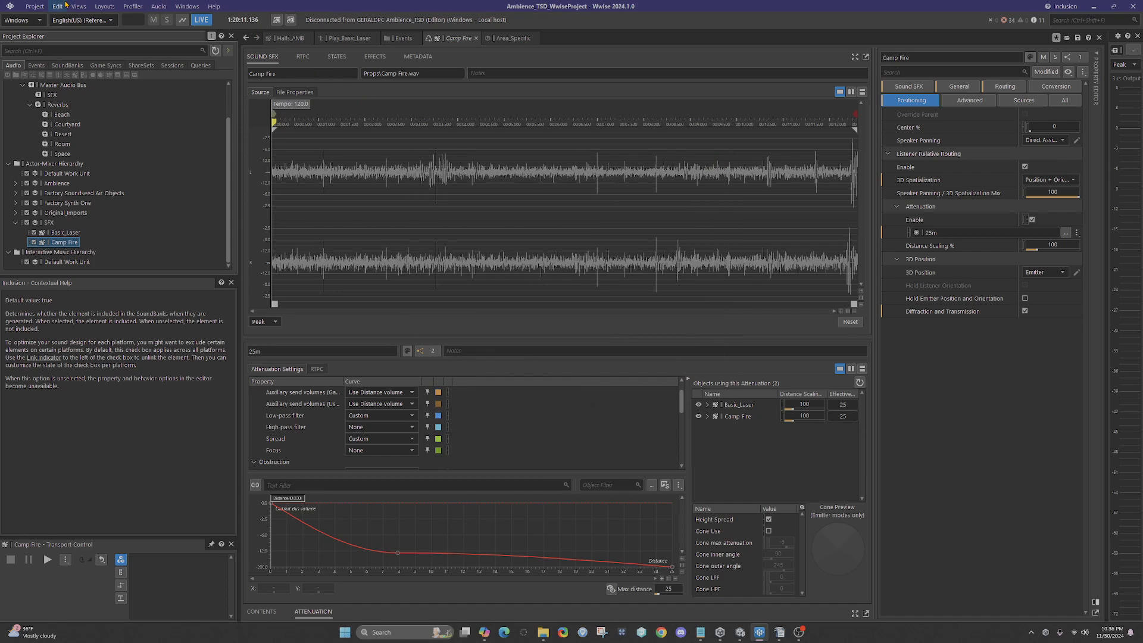
- Switch to the SoundBank layout, generate all SoundBanks and close the generation report
left_click(104, 8)
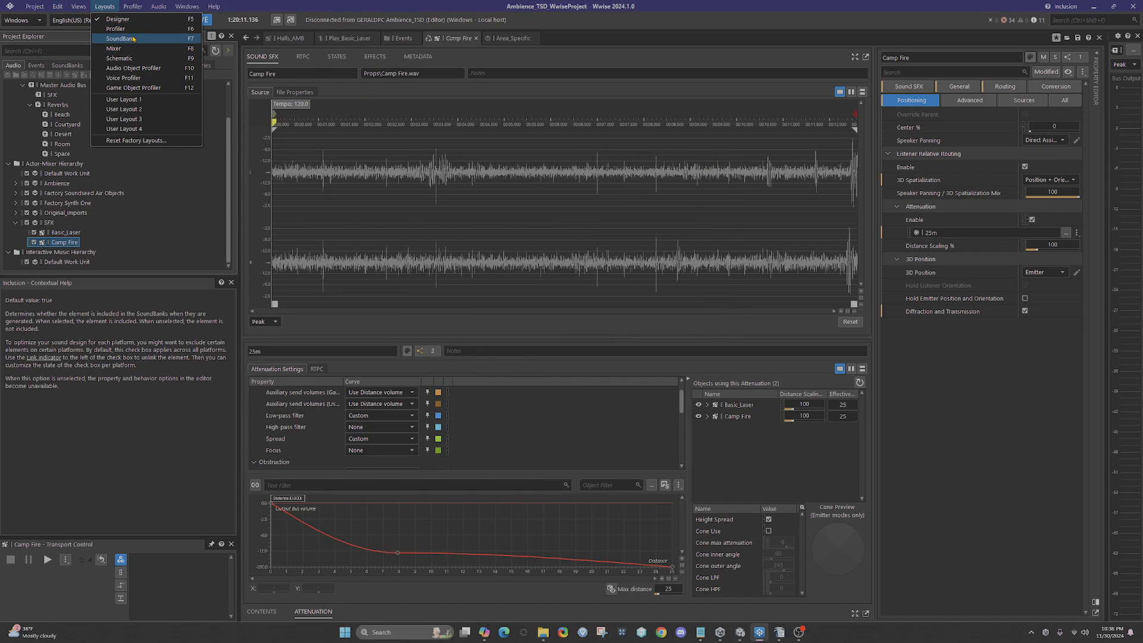
left_click(119, 48)
left_click(1106, 50)
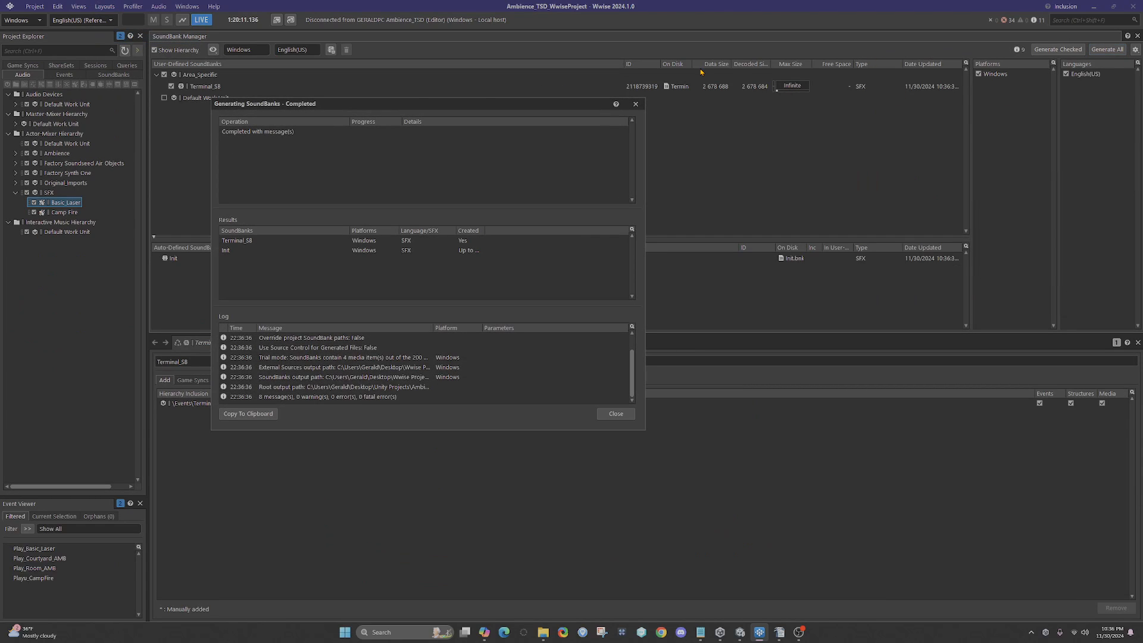
left_click(615, 414)
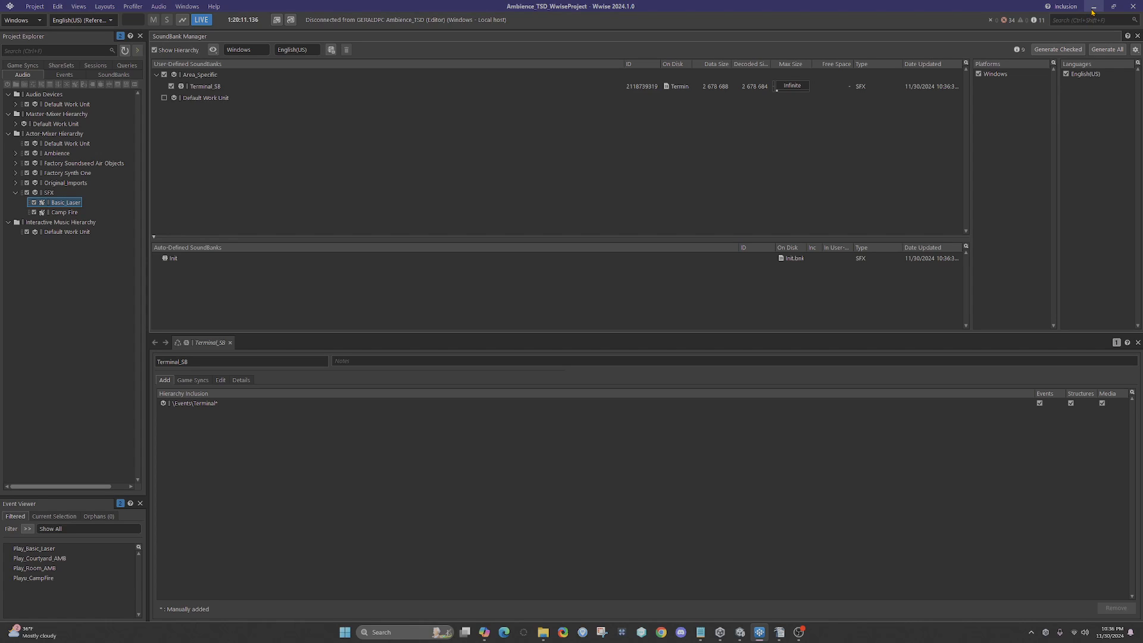
- Rename the campfire event in the Terminal SFX events as Play_CampFire and save the project
left_click(66, 76)
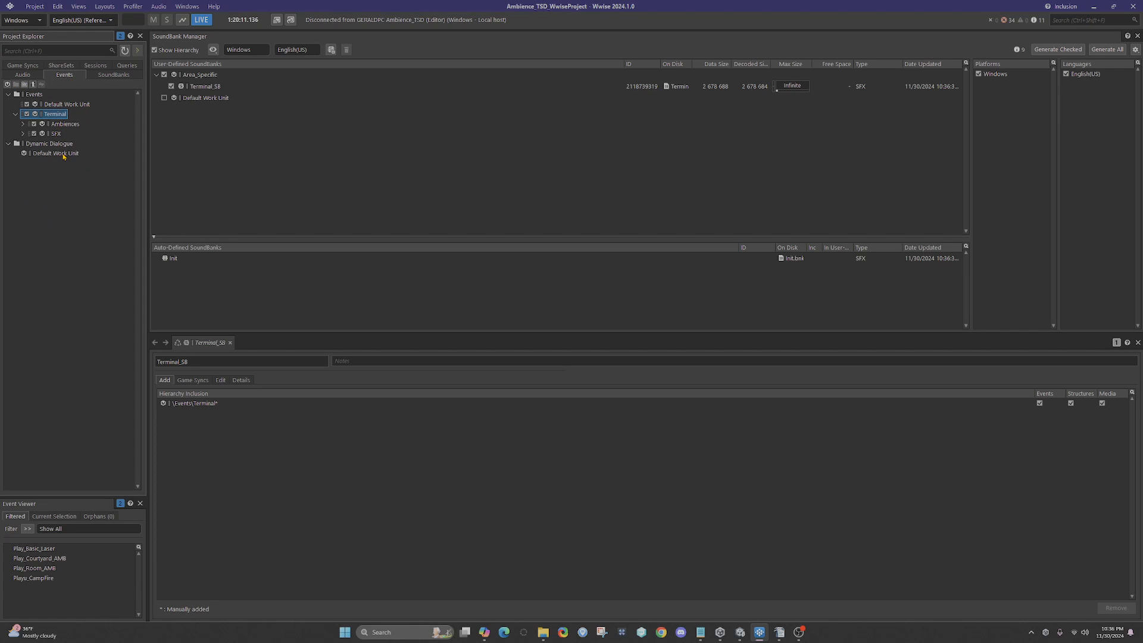
left_click(23, 134)
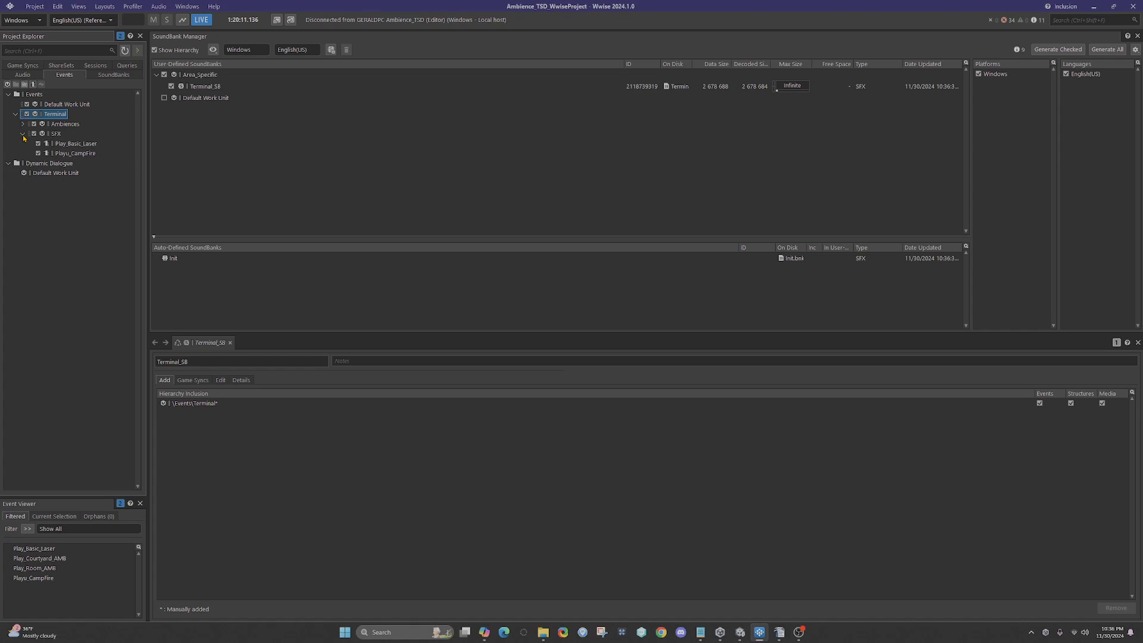
left_click(72, 154)
key("F2")
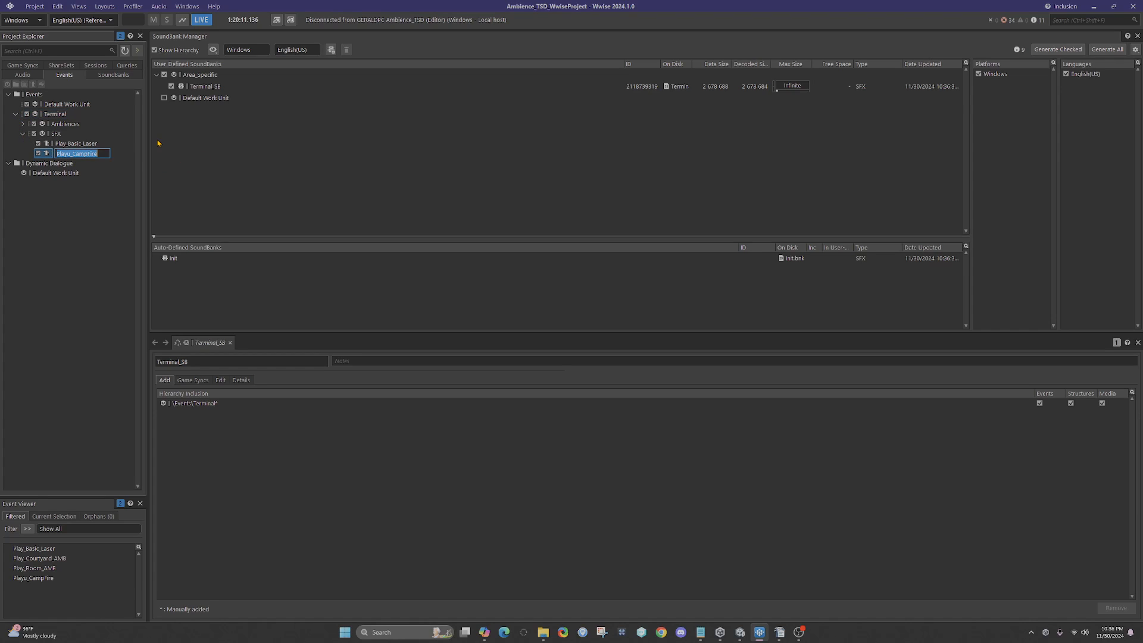
key("Home")
key("BackSpace")
key("Return")
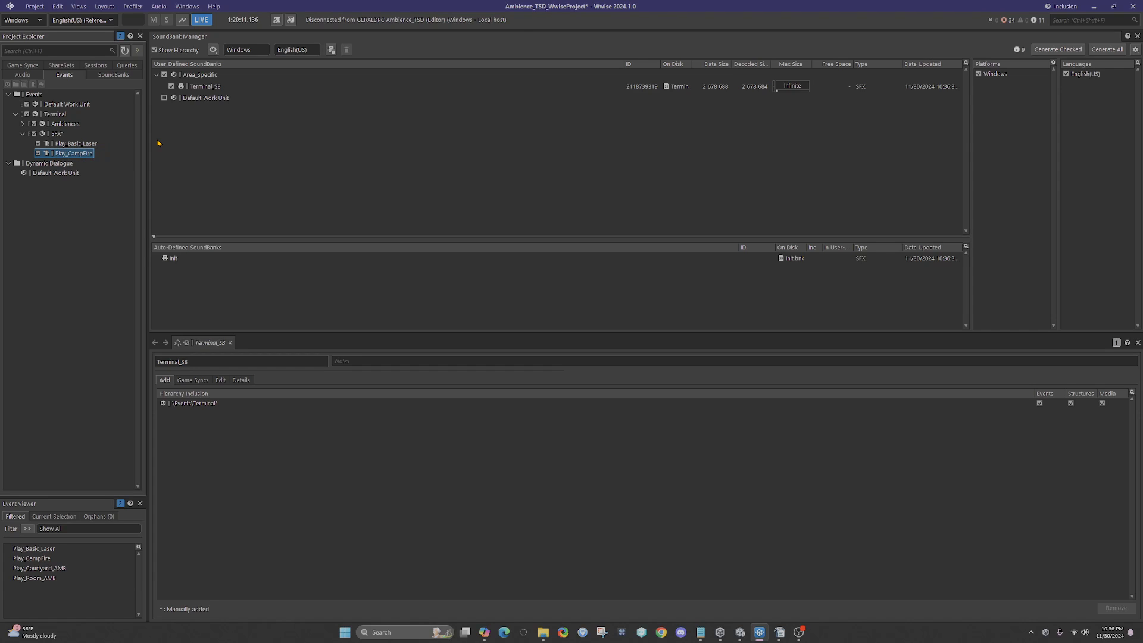
key("ctrl+s")
- Regenerate all SoundBanks in the SoundBank layout
left_click(100, 8)
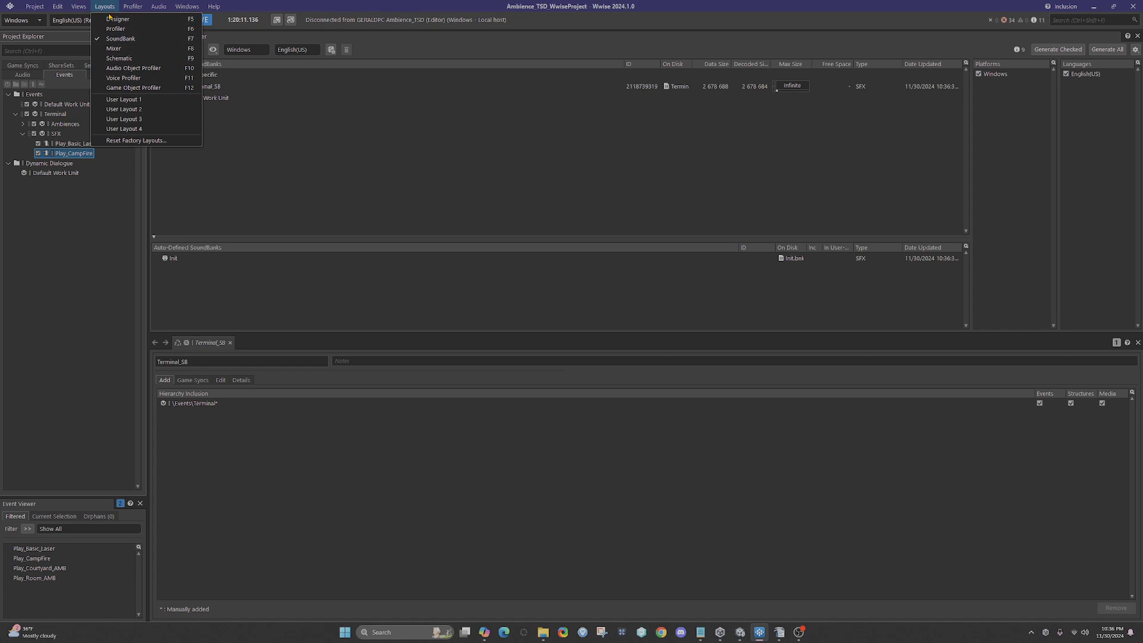
left_click(119, 38)
left_click(1109, 51)
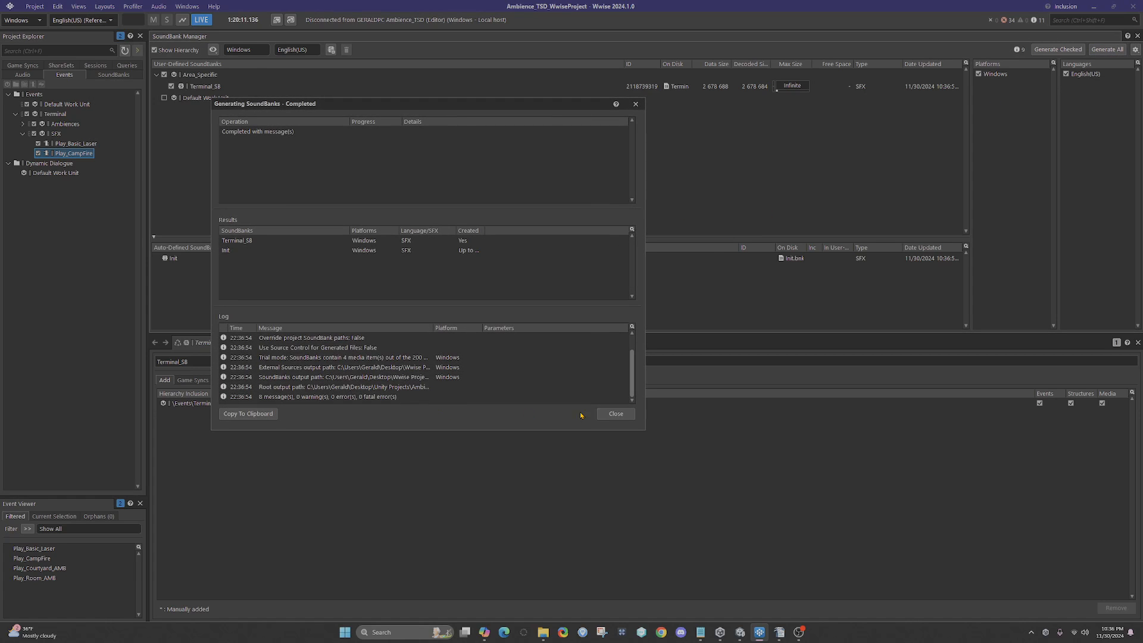
- Switch to Unity and generate the SoundBanks from the Wwise Picker
left_click(1093, 7)
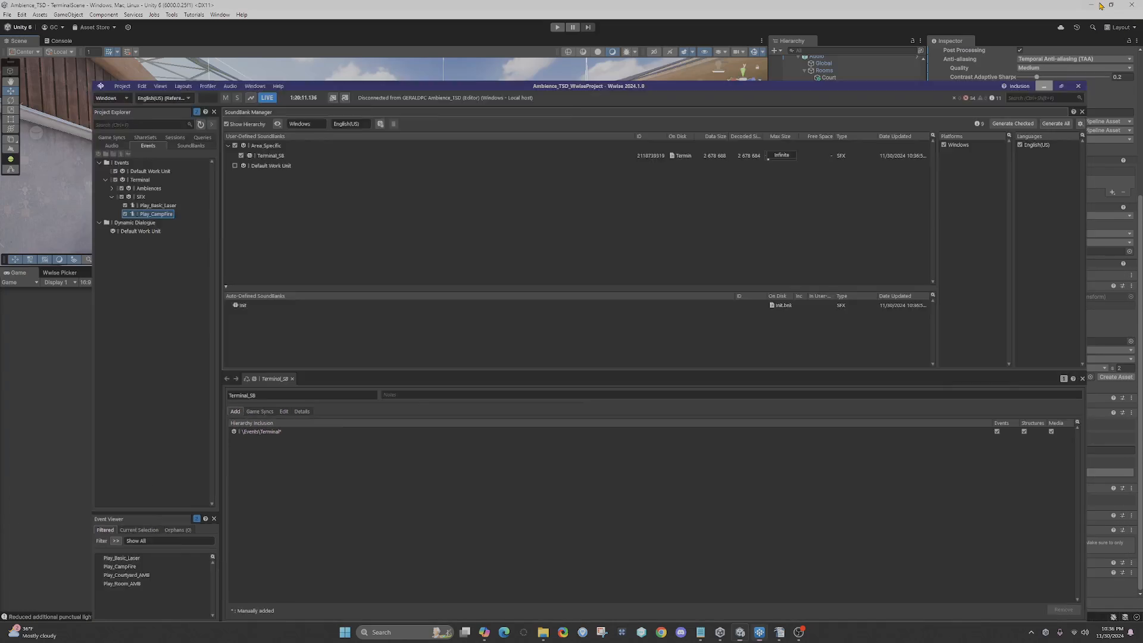
left_click(64, 273)
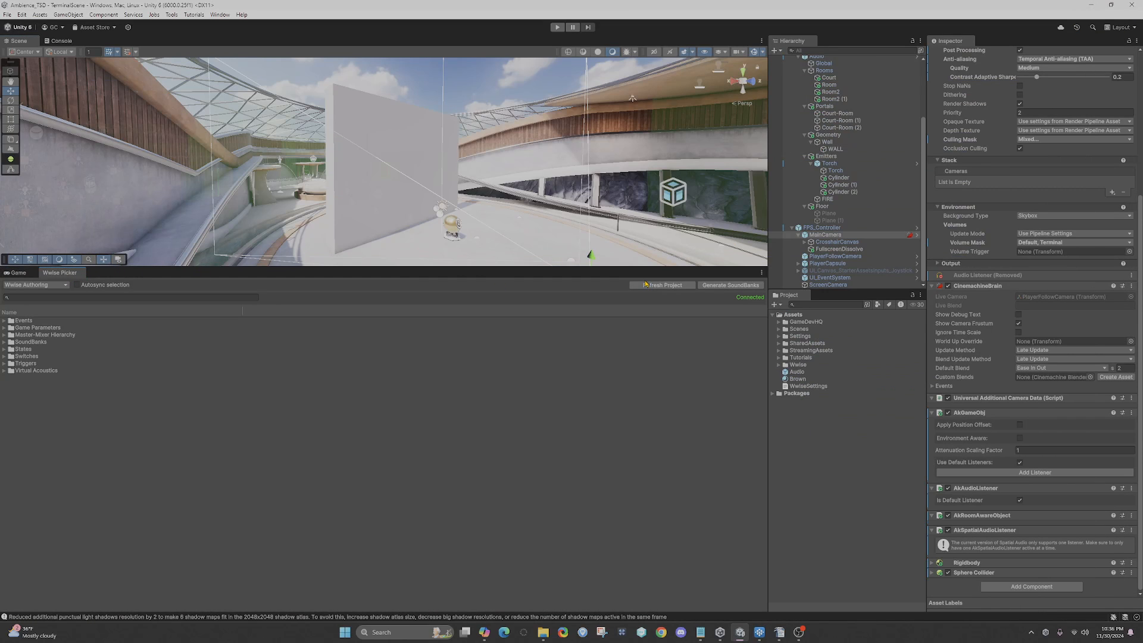
left_click(726, 285)
left_click(823, 430)
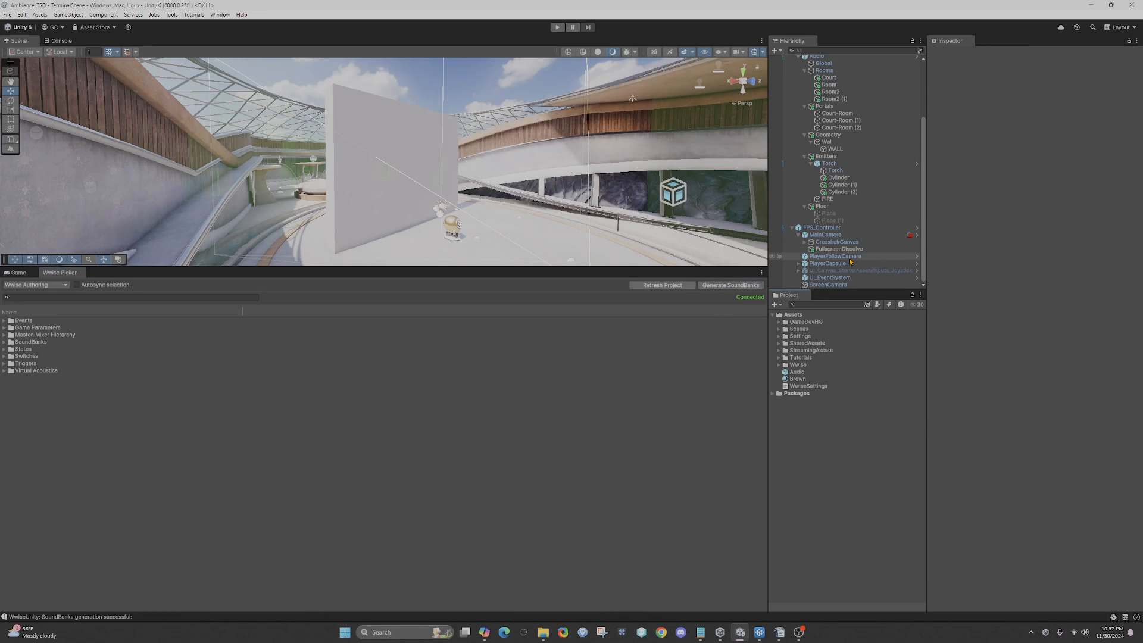
- Check the FIRE emitter's Play_CampFire event, start play mode and walk the player backwards, facing the wall
left_click(855, 200)
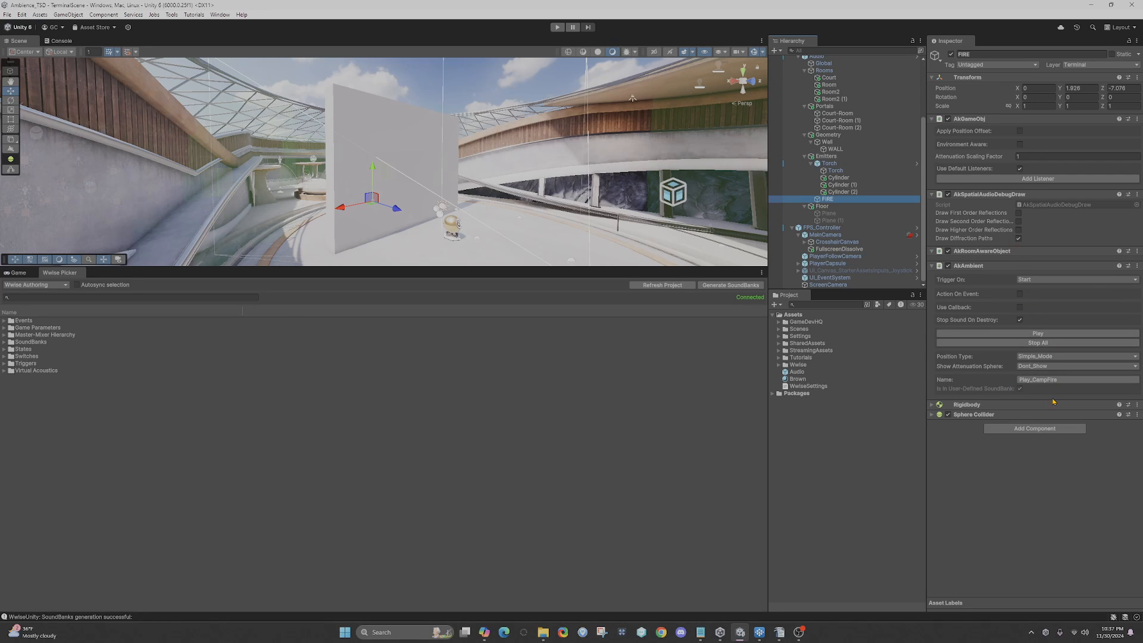
left_click(558, 28)
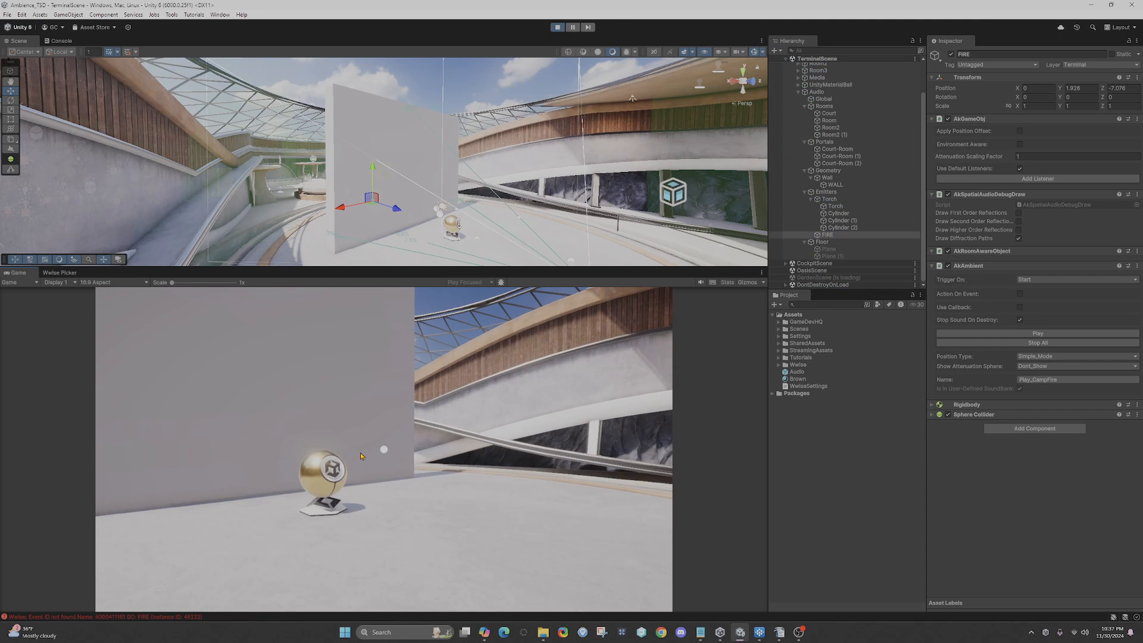
key("s")
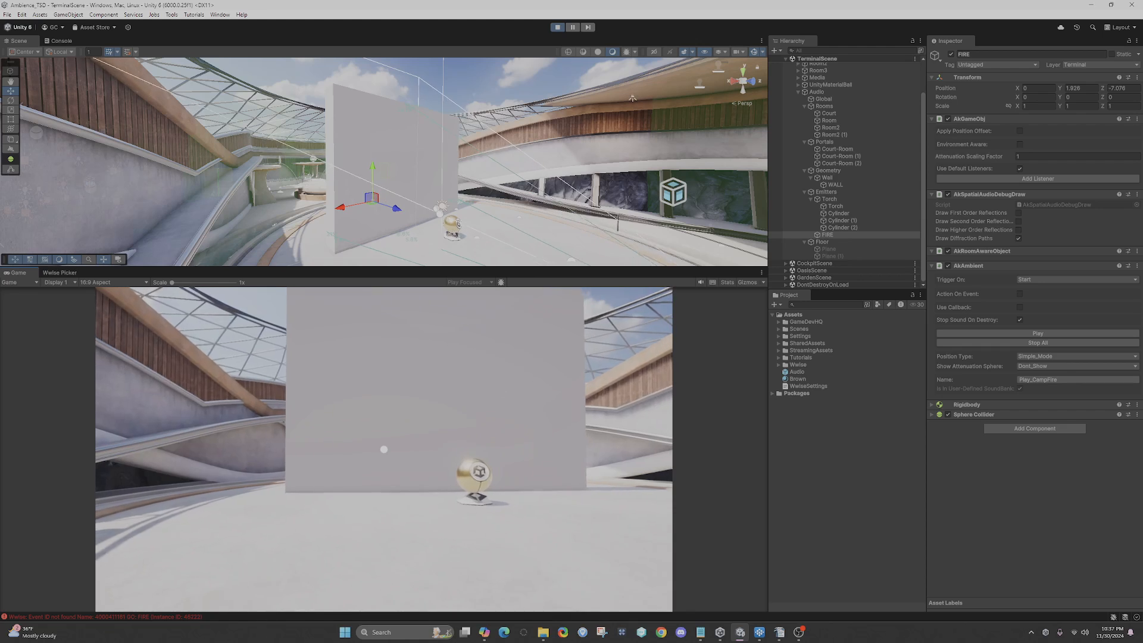
key("d")
key("s")
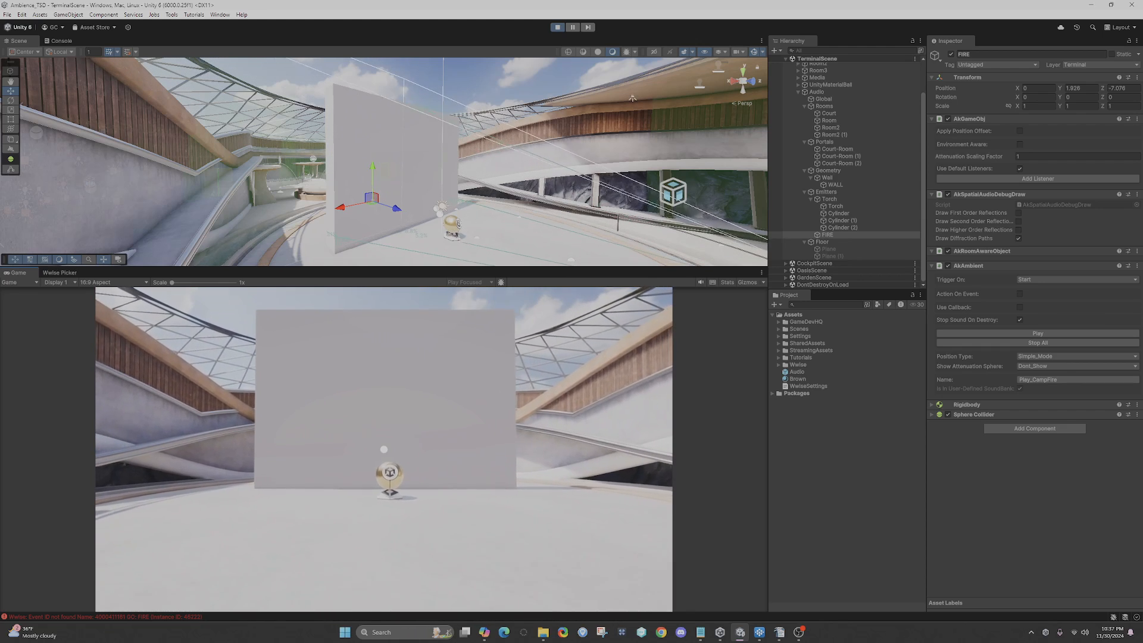
key("s")
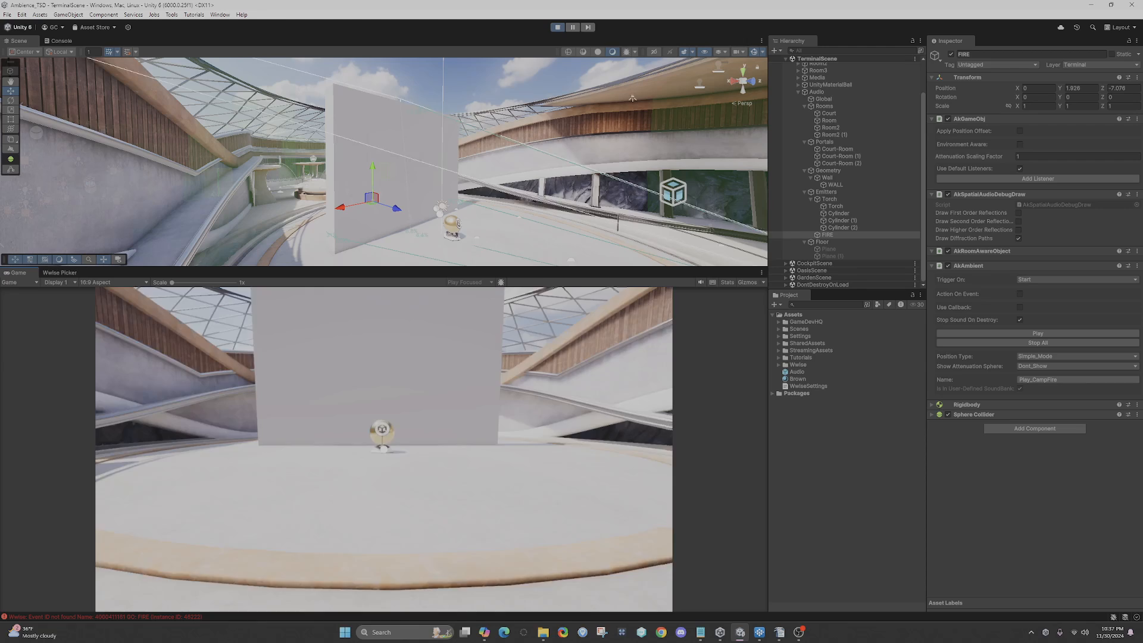
key("w")
- Examine the campfire's diffraction paths around the wall in the Scene view from several angles
mouse_move(505, 232)
right_mouse_down()
mouse_move(479, 211)
mouse_move(434, 213)
mouse_move(480, 202)
mouse_move(497, 218)
right_mouse_up()
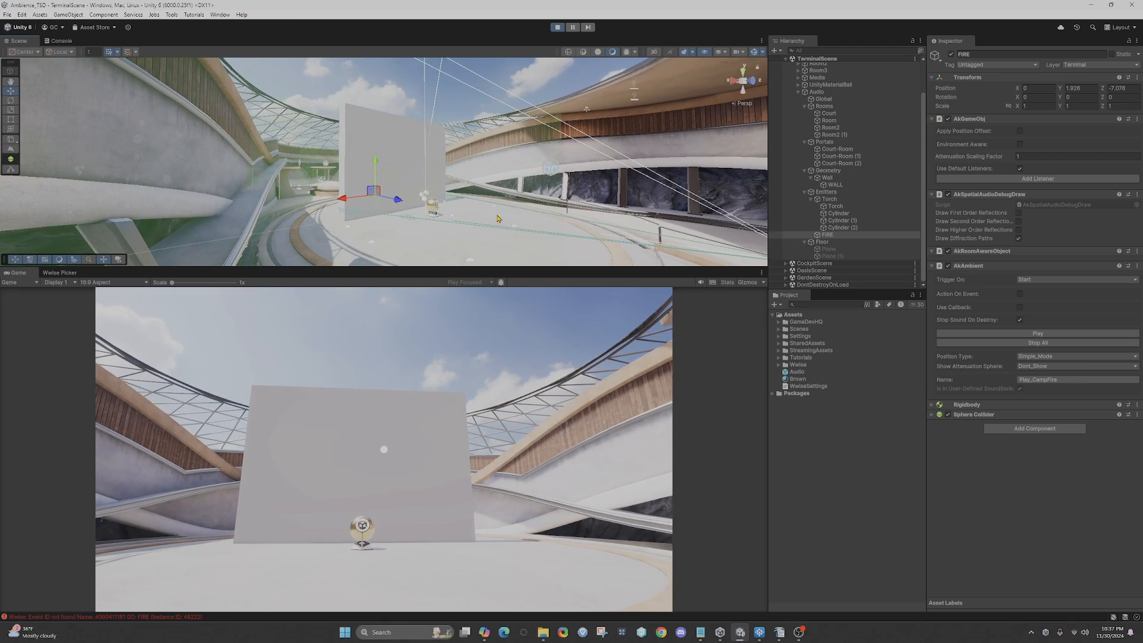
left_click(427, 490)
key("w")
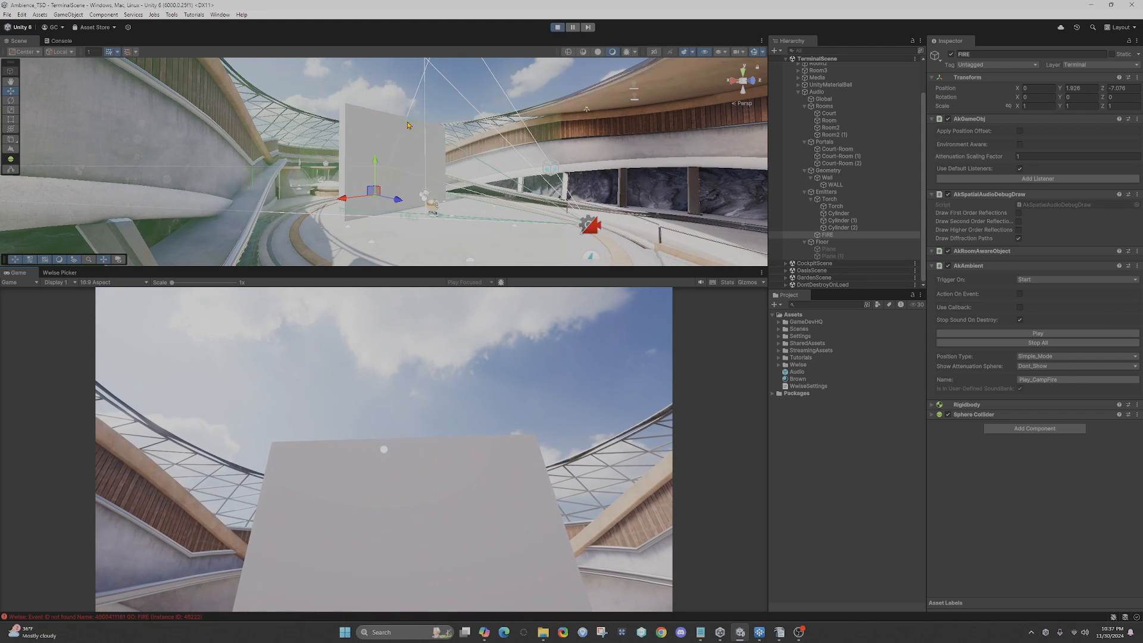
right_click_drag(461, 142, 395, 241)
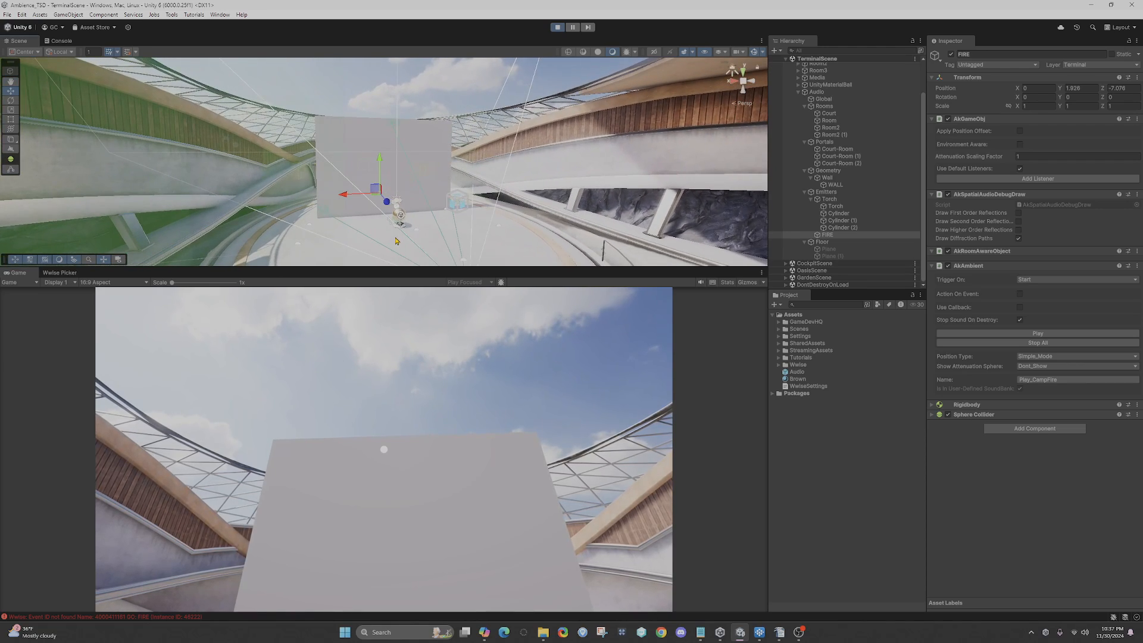
left_click_drag(412, 224, 451, 241, "alt")
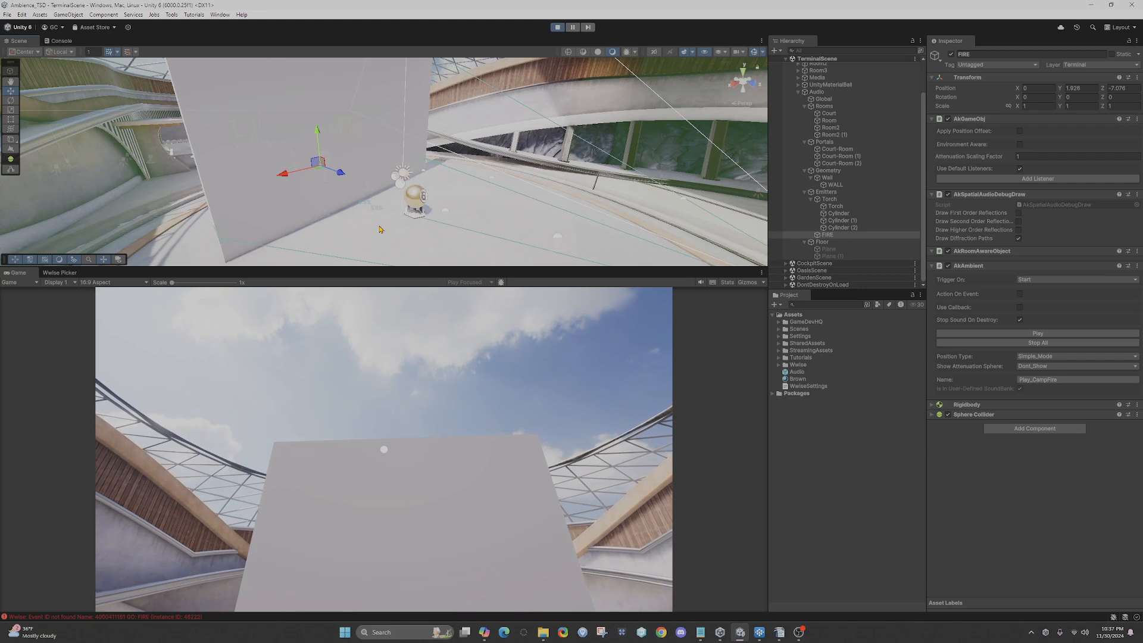
left_click_drag(381, 231, 408, 244, "alt")
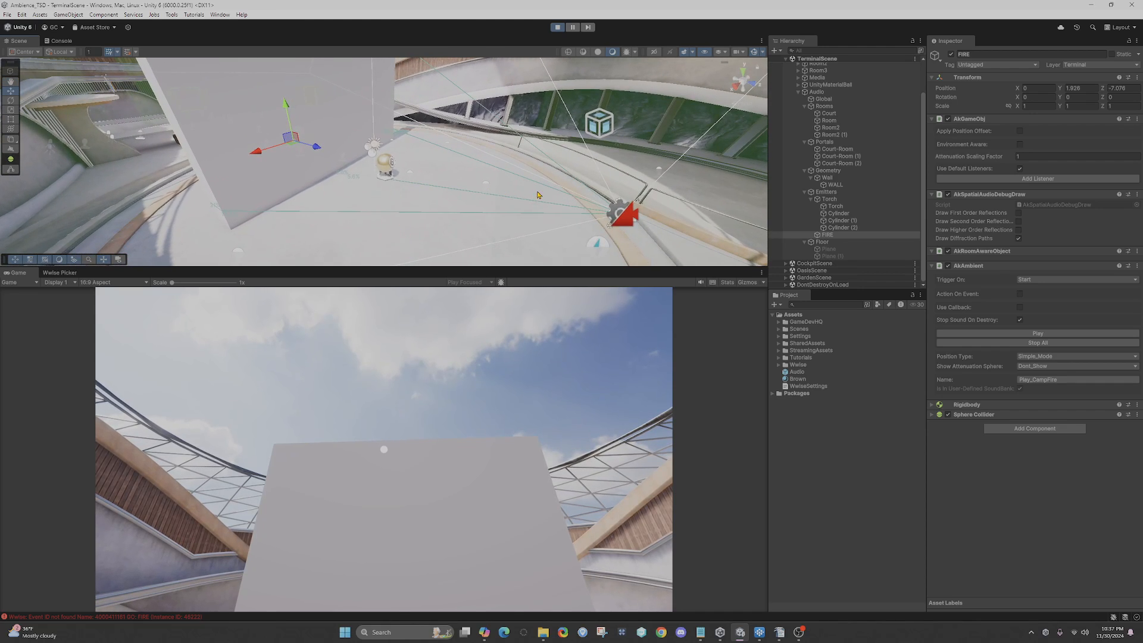
- Activate the first Plane under Floor in the running scene and look at the diffraction paths around the wall
left_click(833, 249)
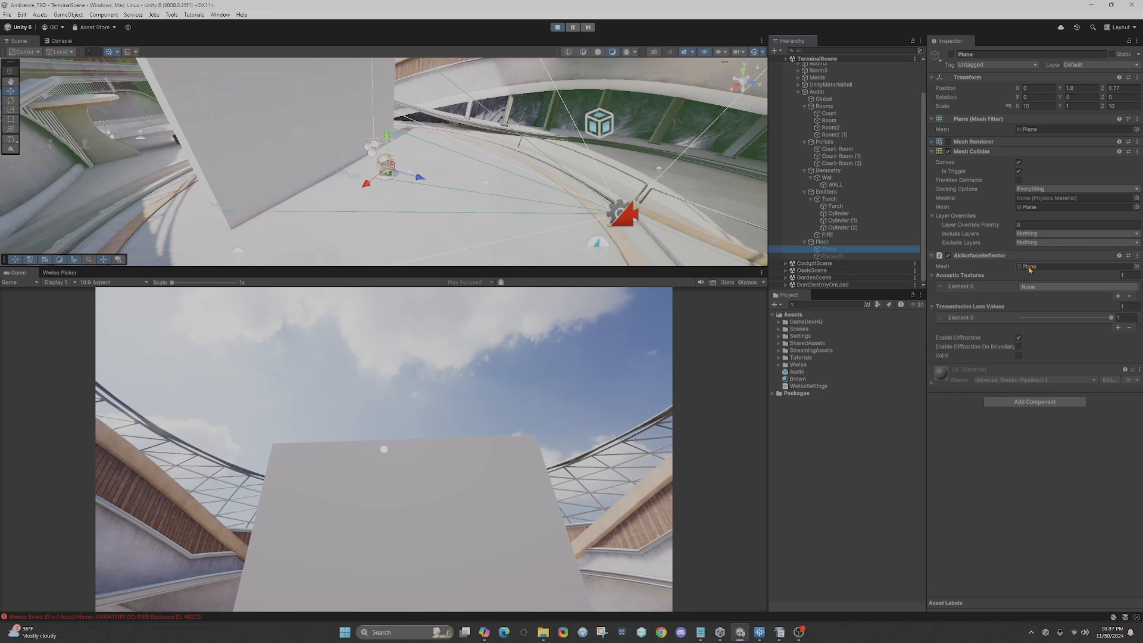
left_click(951, 55)
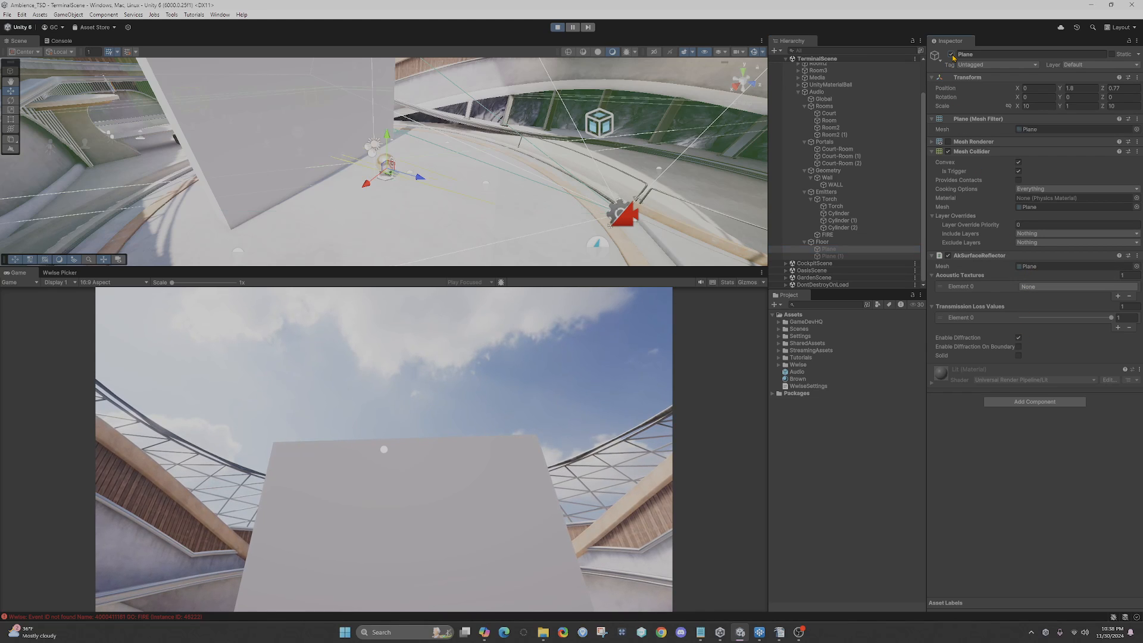
right_click_drag(500, 205, 326, 93)
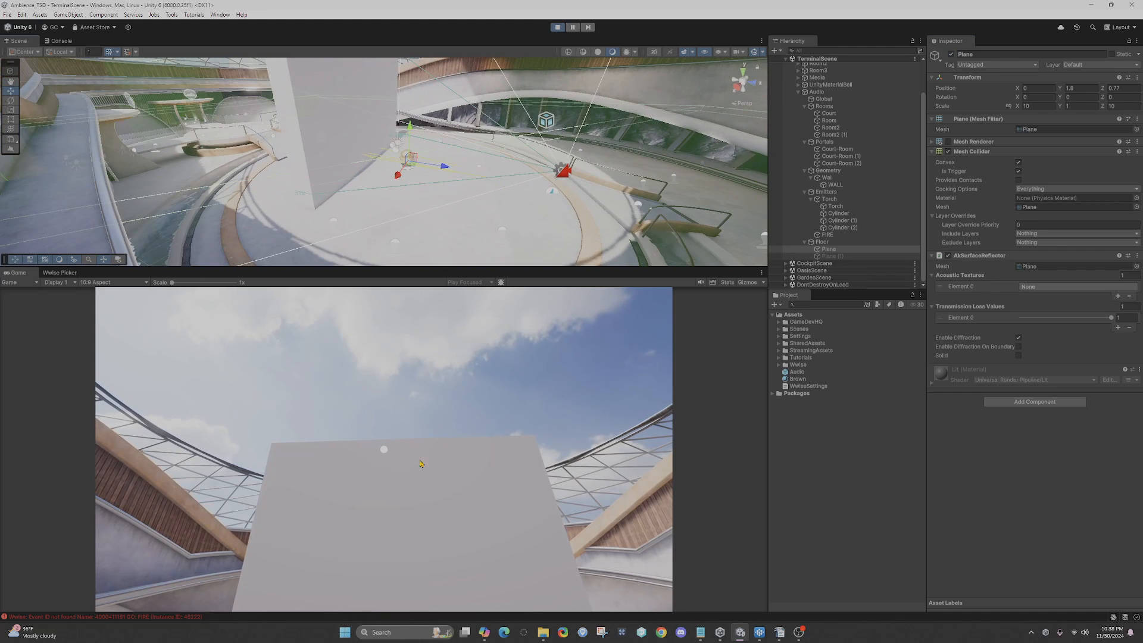
- Walk the player towards the wall and around its edge to the campfire to test the diffraction, and stop play mode
key("s")
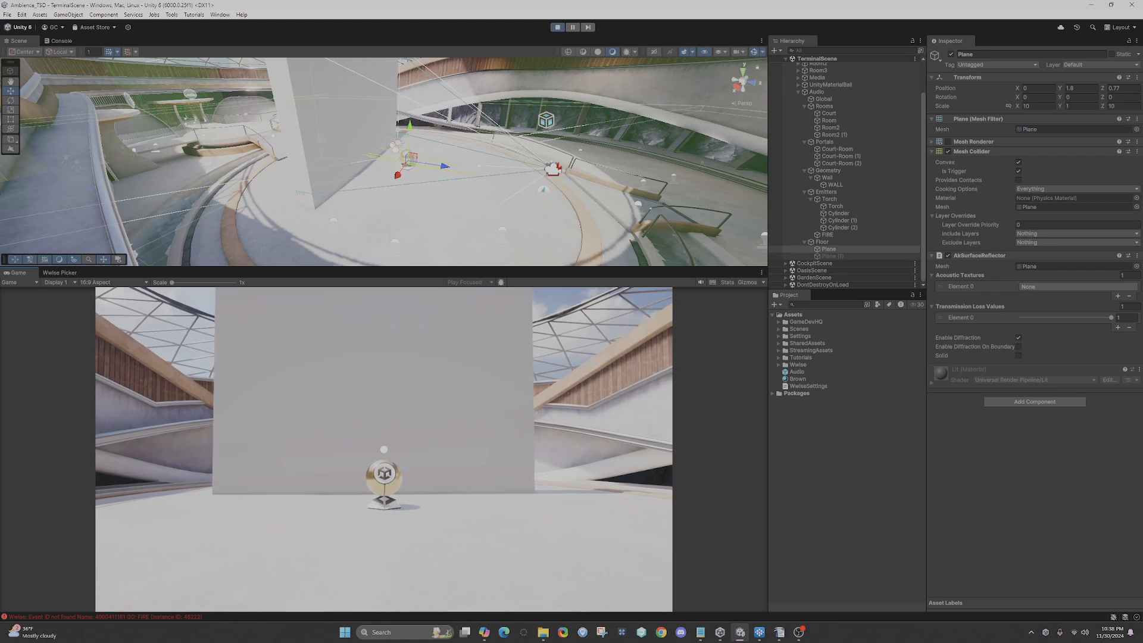
key("w")
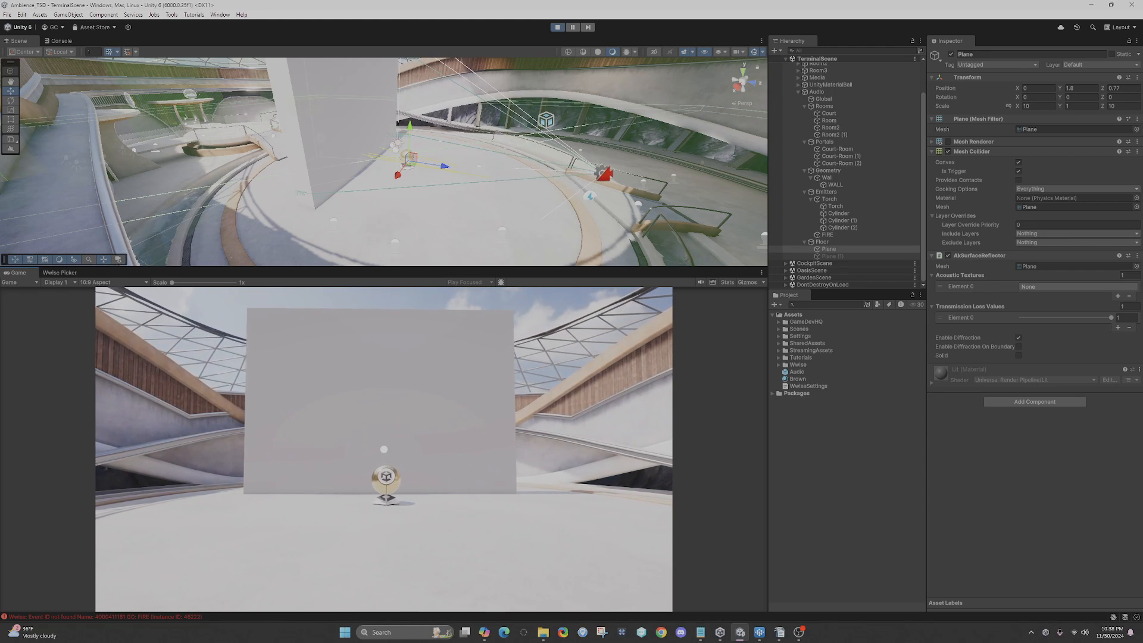
key("w")
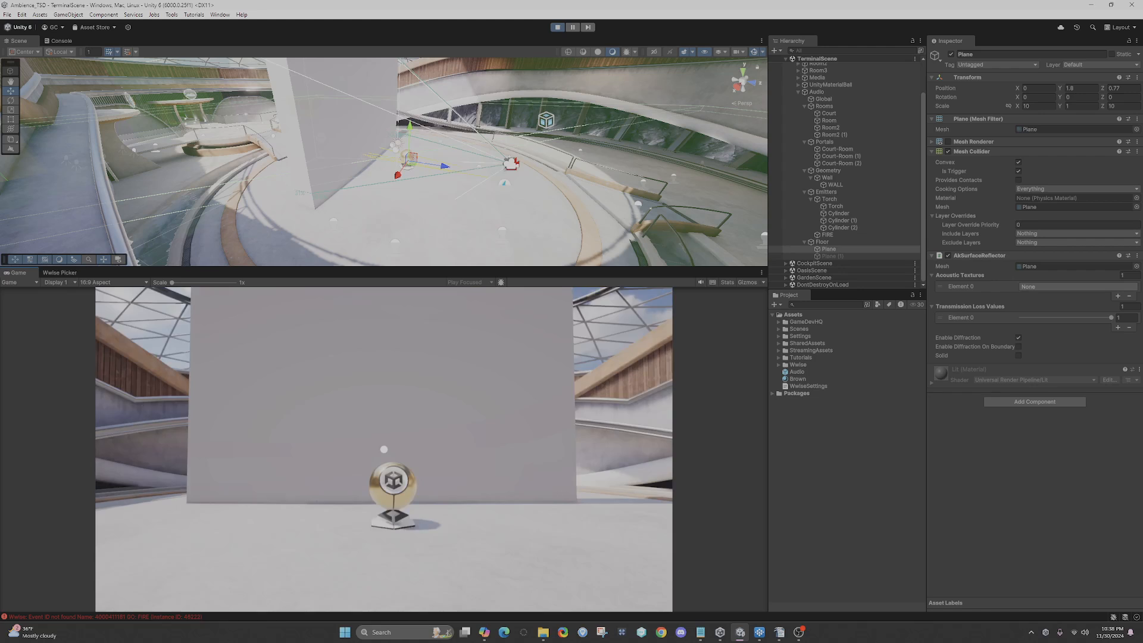
key("w")
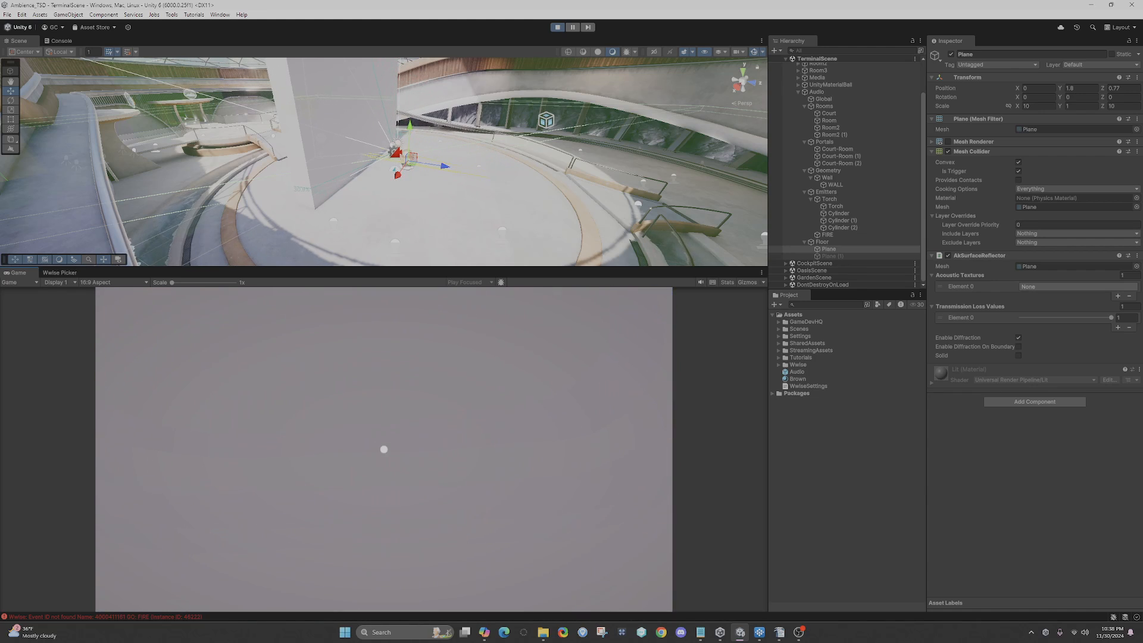
key("s")
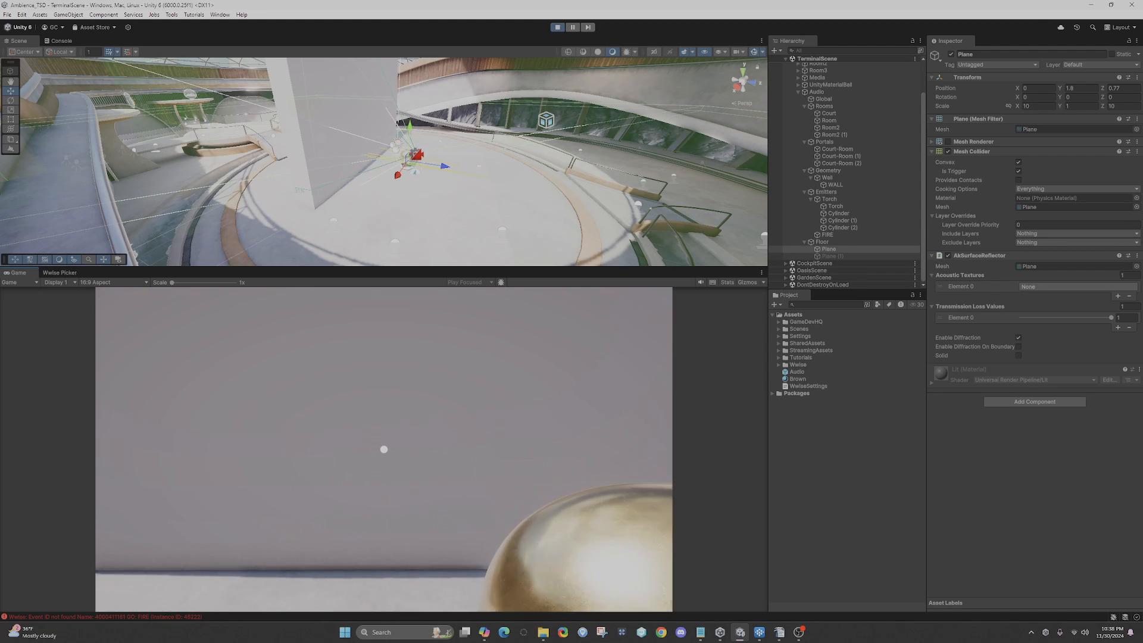
key("w")
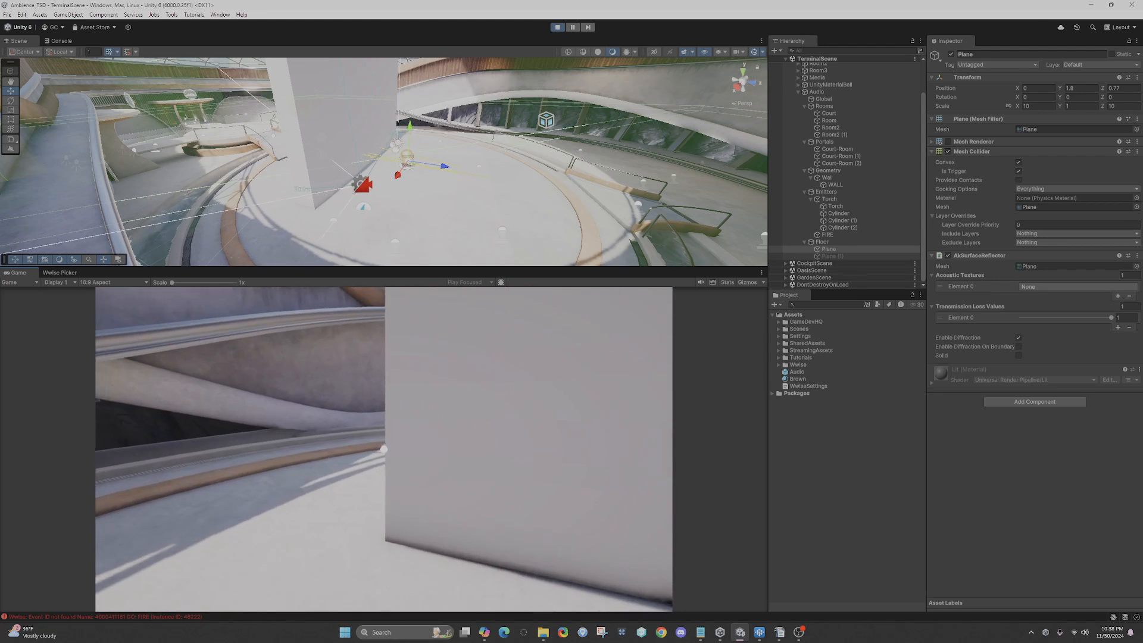
key("w")
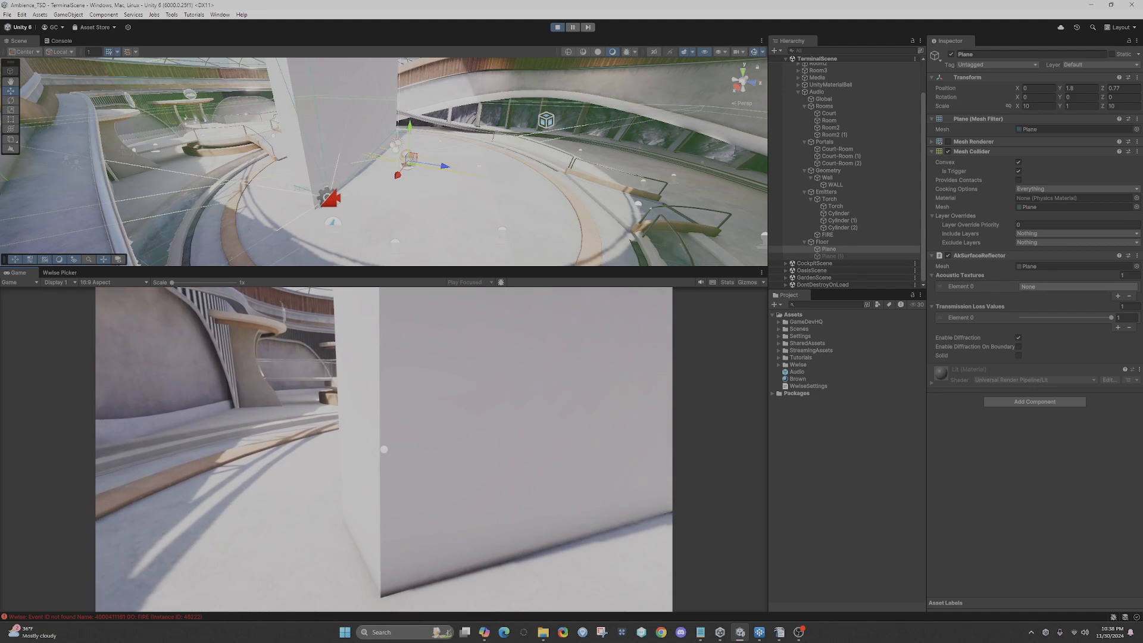
key("w")
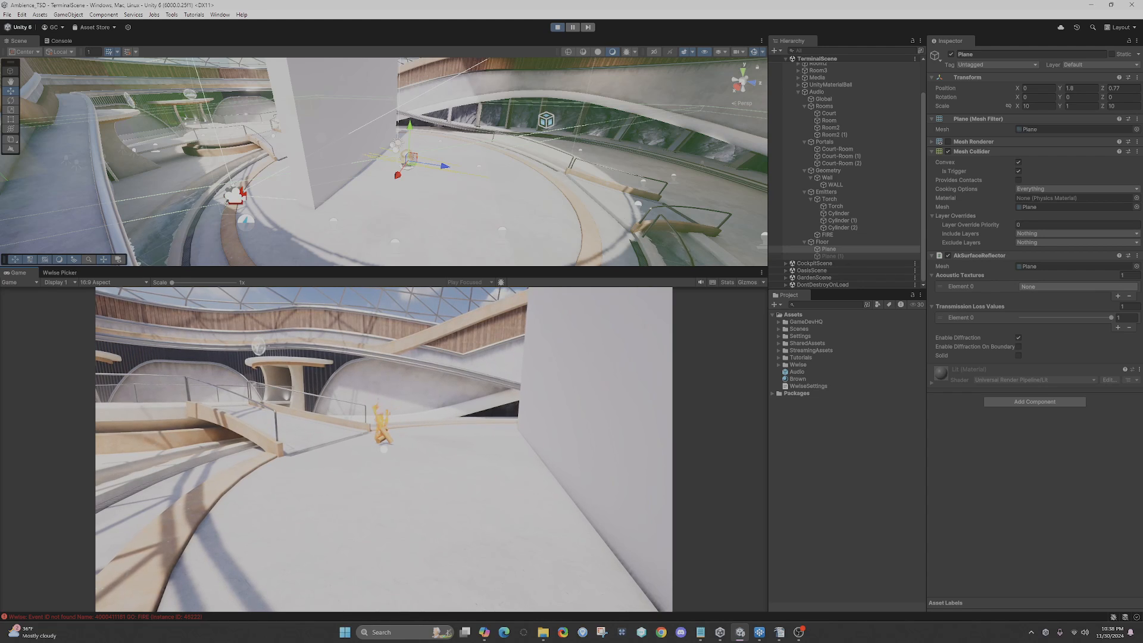
left_click(557, 27)
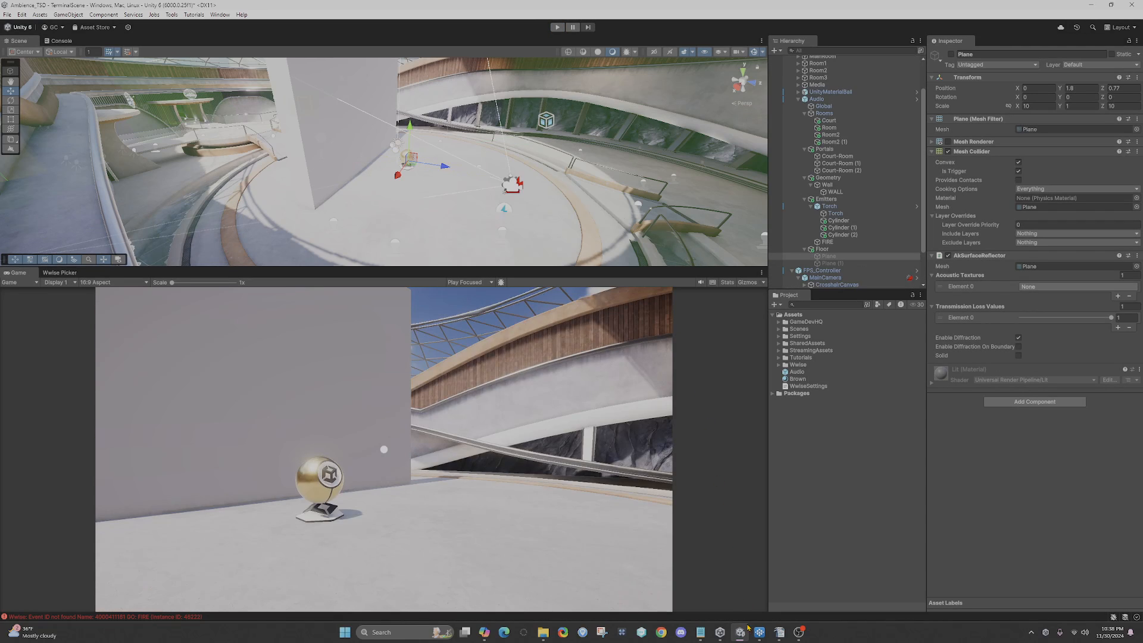
- Switch to Wwise and inspect the rooms, portals and FIRE emitter in the Game Object Profiler layout's 3D viewer
left_click(758, 632)
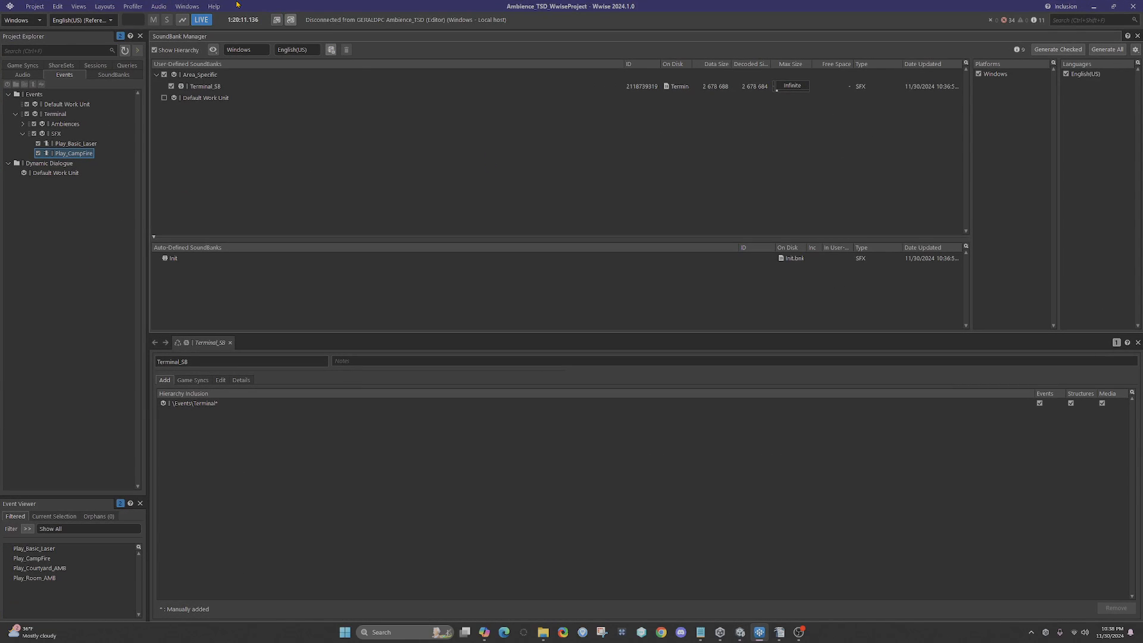
left_click(124, 7)
mouse_move(112, 5)
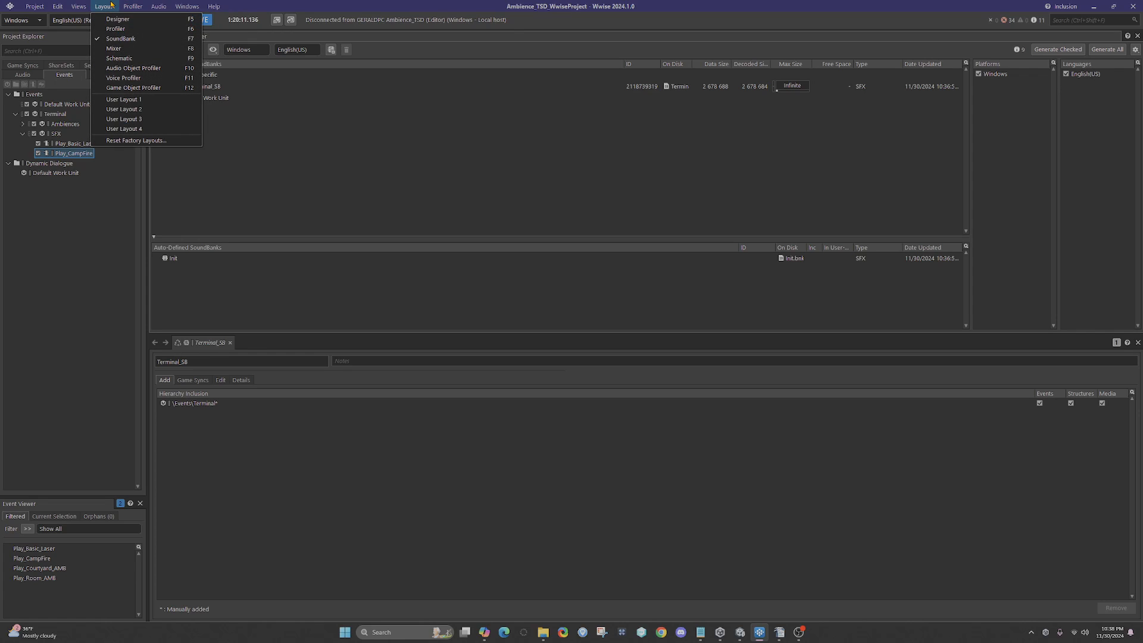
left_click(309, 139)
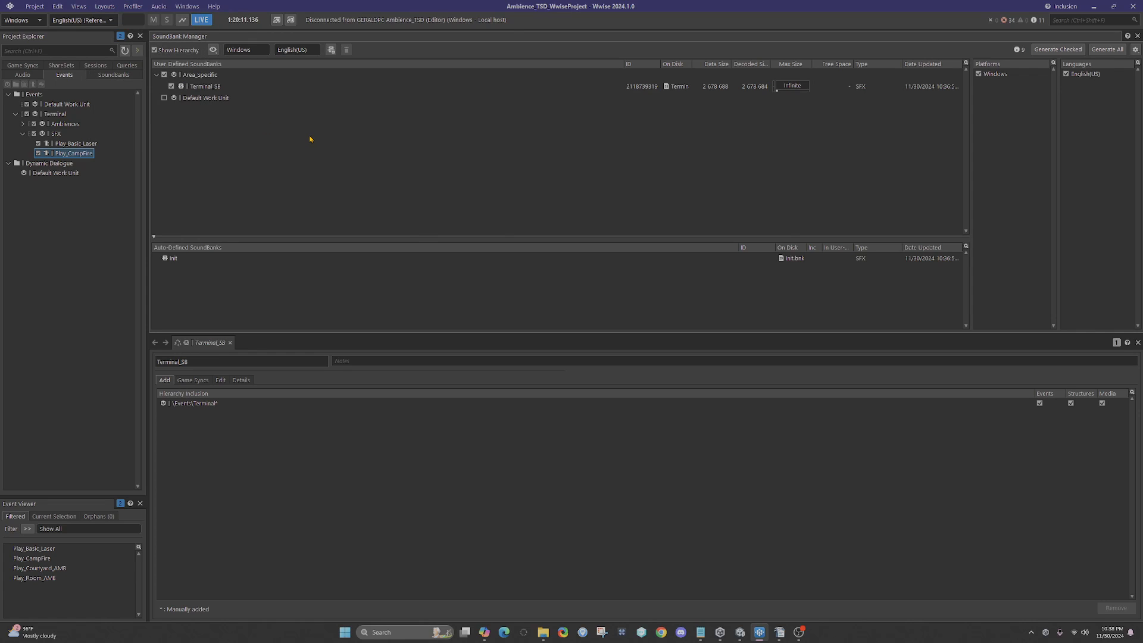
key("F6")
scroll(576, 216, "down", 5)
scroll(576, 216, "up", 3)
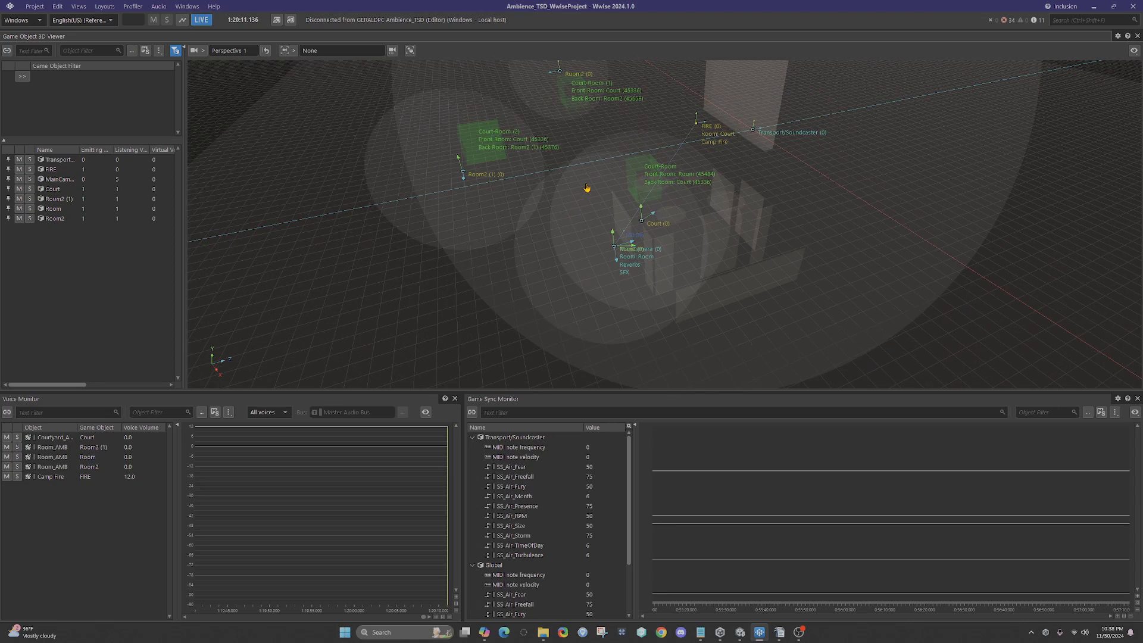
- Focus the 3D viewer on the MainCamera game object and examine the rooms, portals, FIRE emitter and wall from several angles
left_click_drag(602, 192, 522, 167)
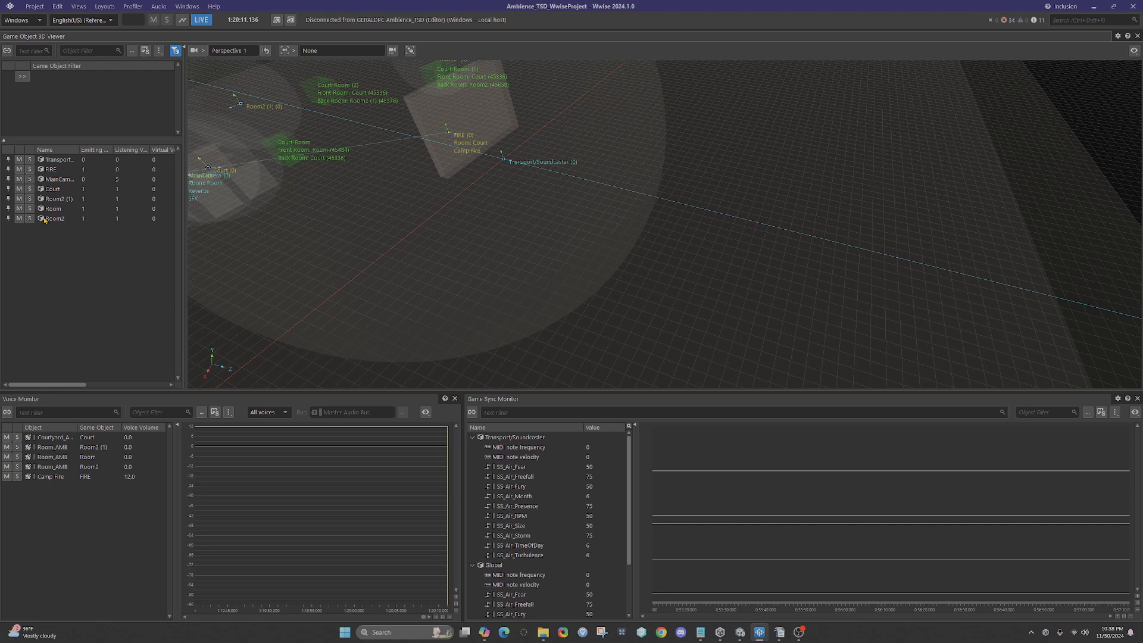
left_click(64, 171)
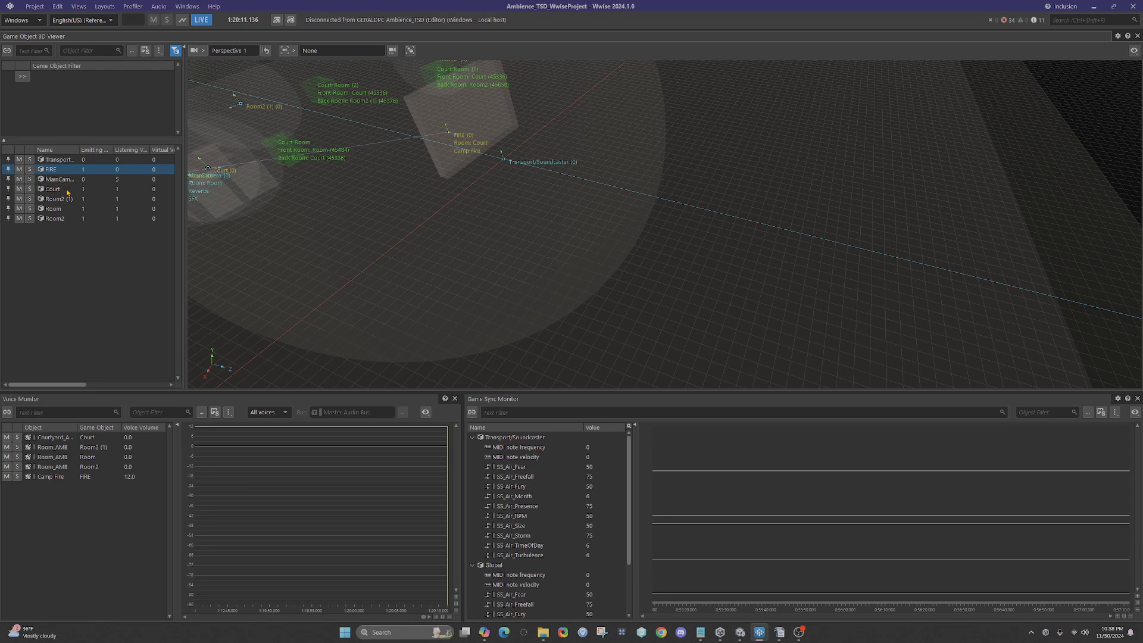
double_click(60, 179)
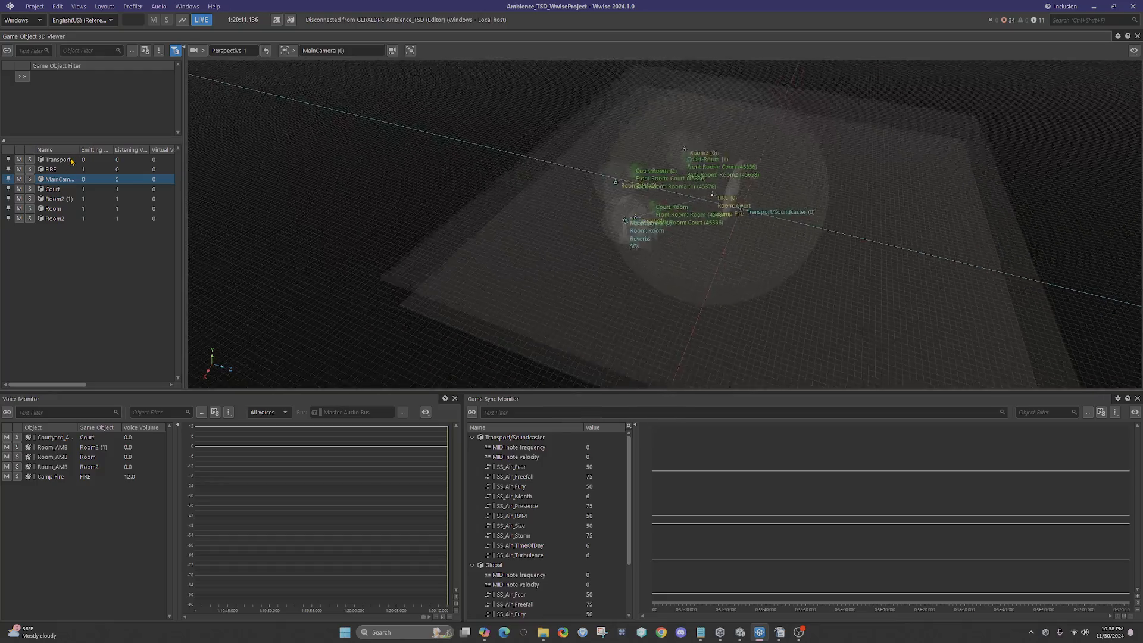
left_click(73, 161)
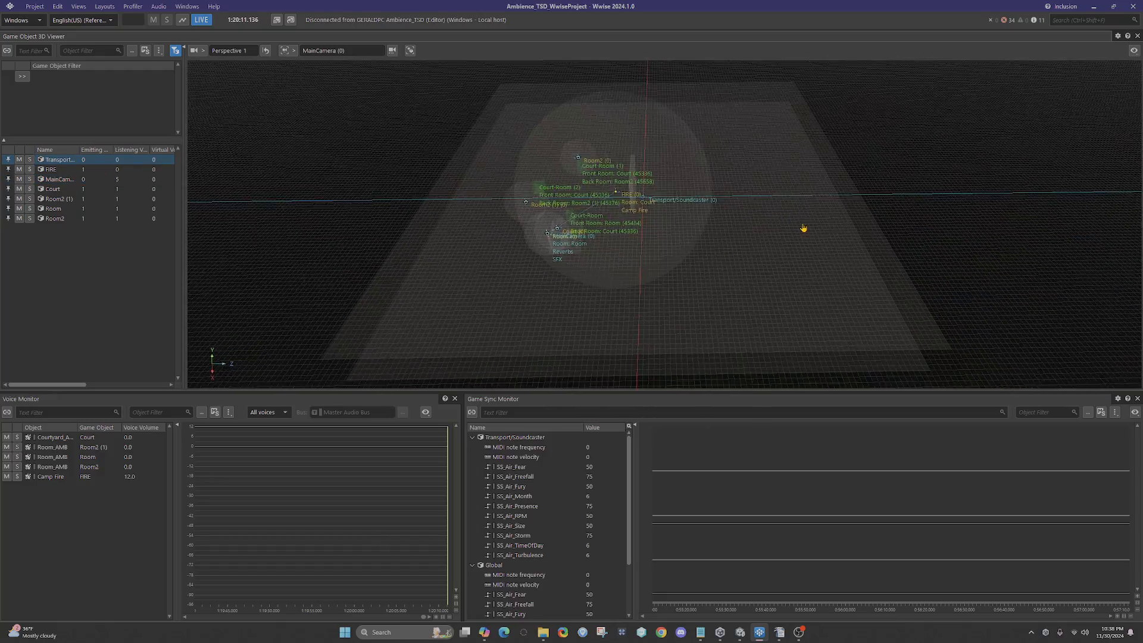
left_click_drag(770, 221, 711, 223)
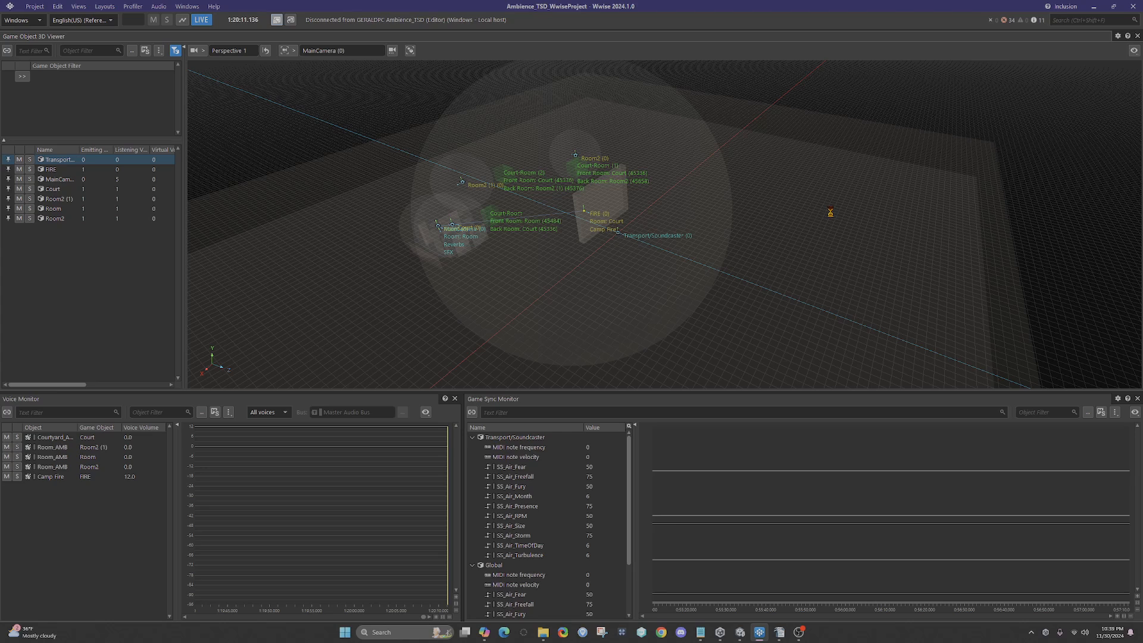
left_click(617, 246)
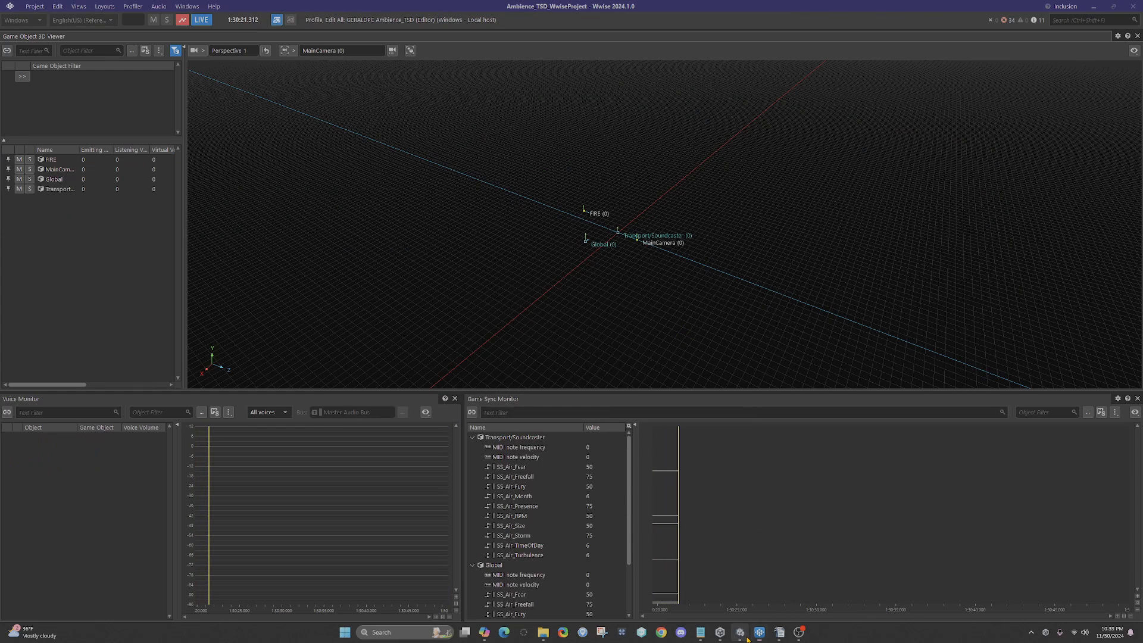
- Start play mode in Unity and return to Wwise to profile the running scene
left_click(744, 635)
left_click(557, 28)
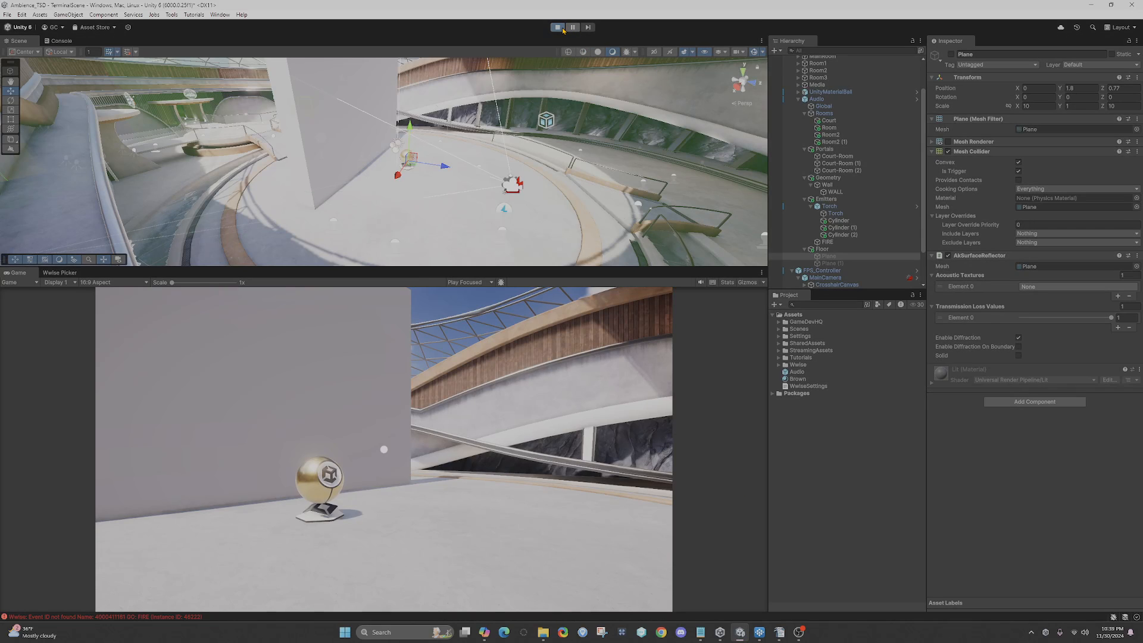
mouse_move(721, 630)
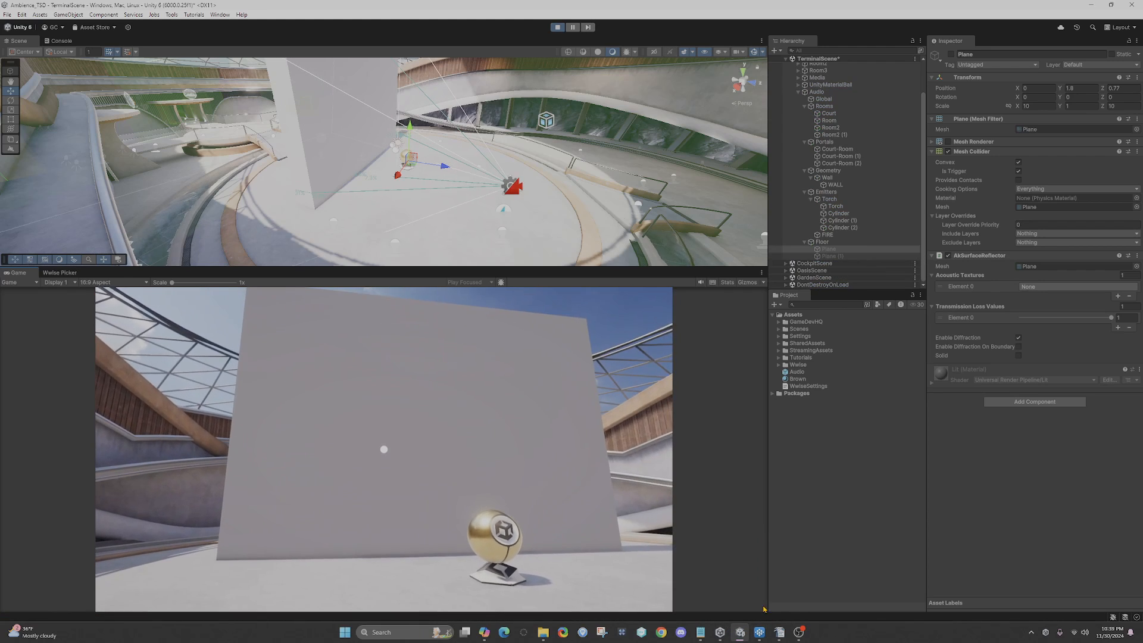
left_click(759, 632)
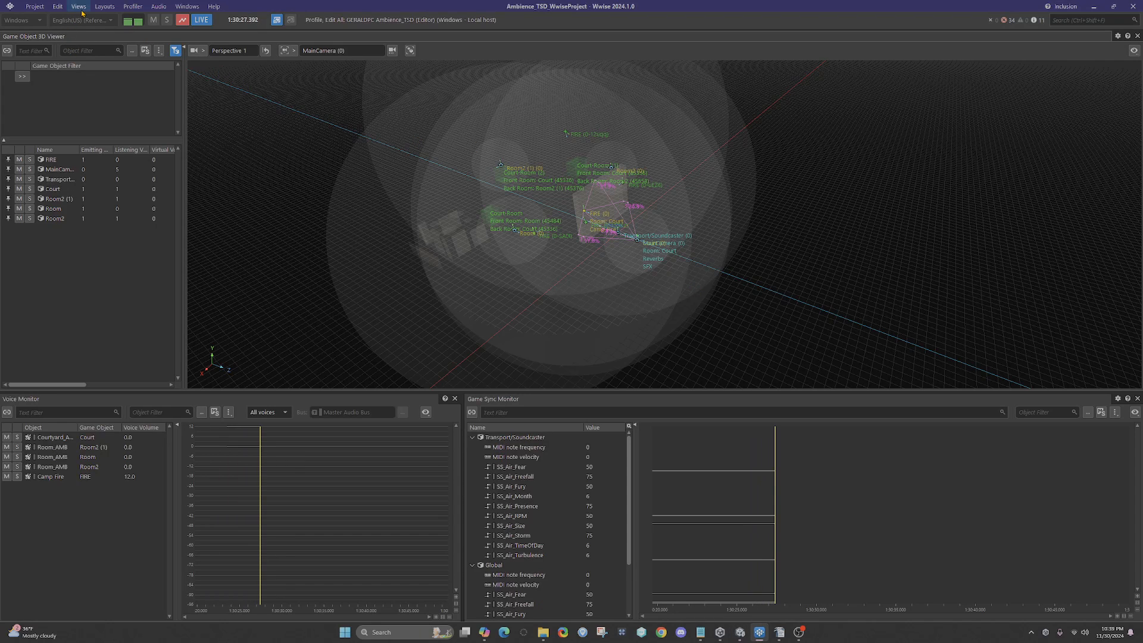
- Return to the Designer layout and set the Camp Fire sound's voice volume to 0
left_click(104, 6)
left_click(117, 19)
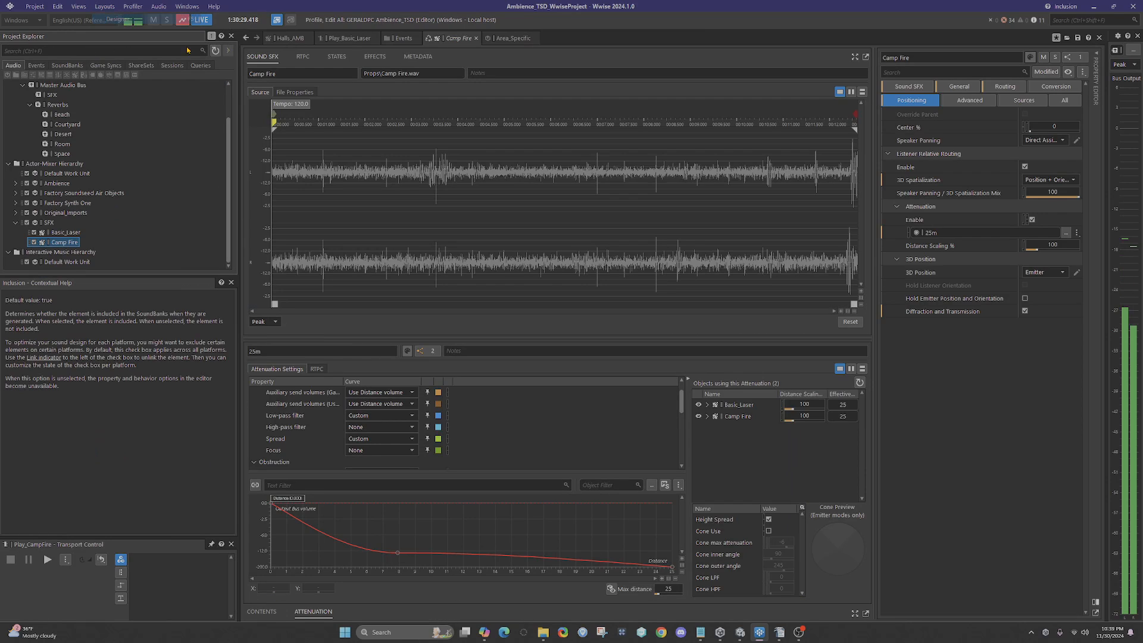
left_click(959, 87)
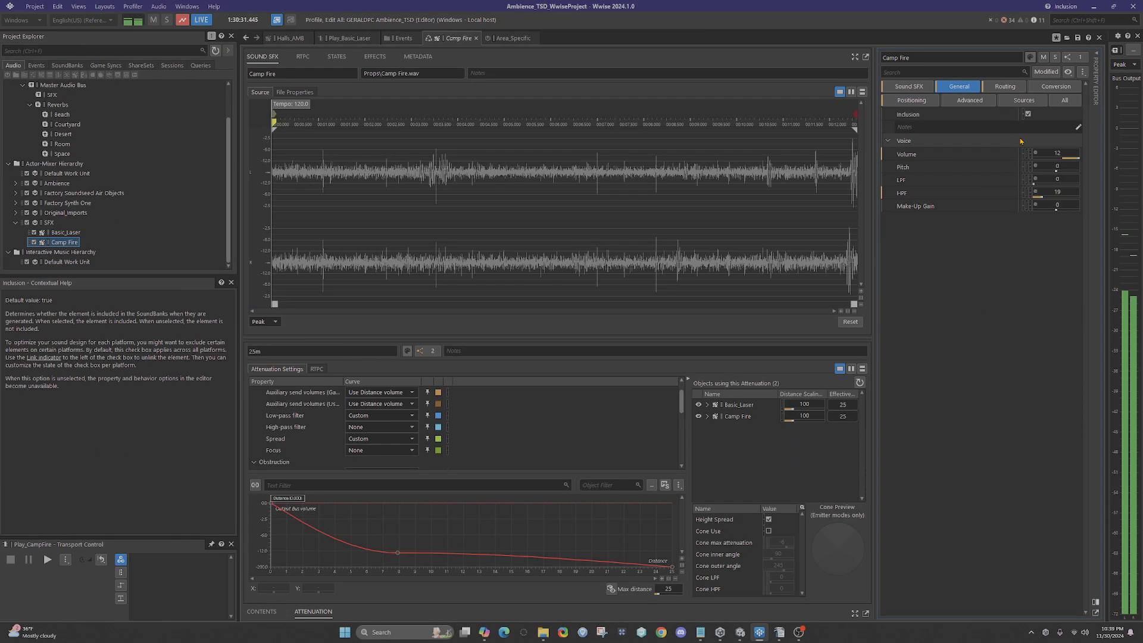
left_click(1064, 160)
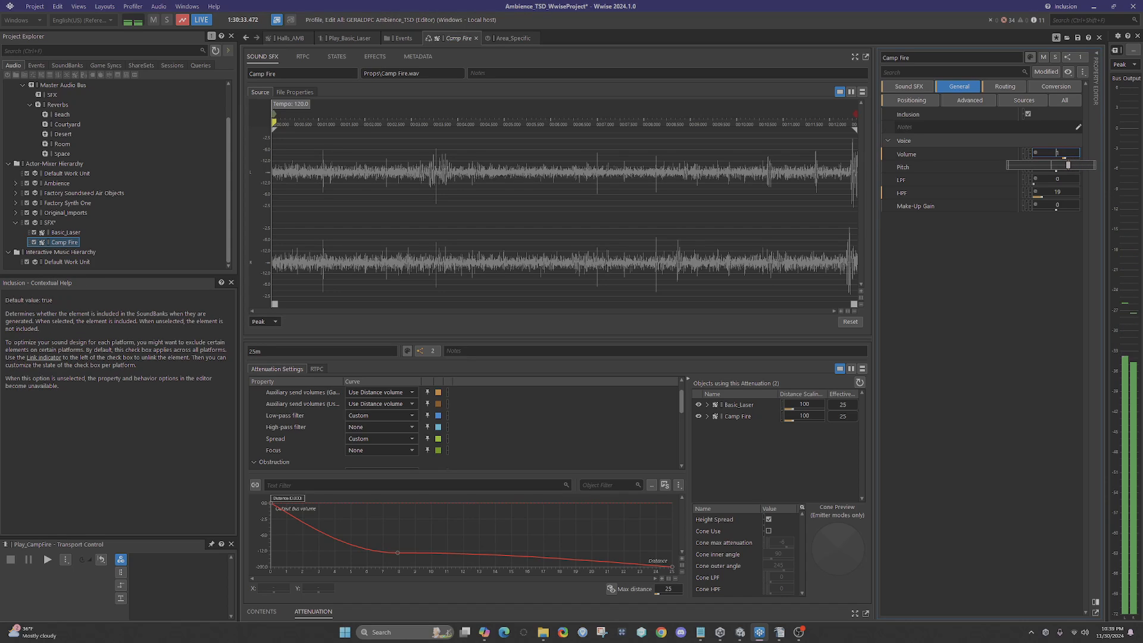
left_click_drag(1068, 165, 1067, 161)
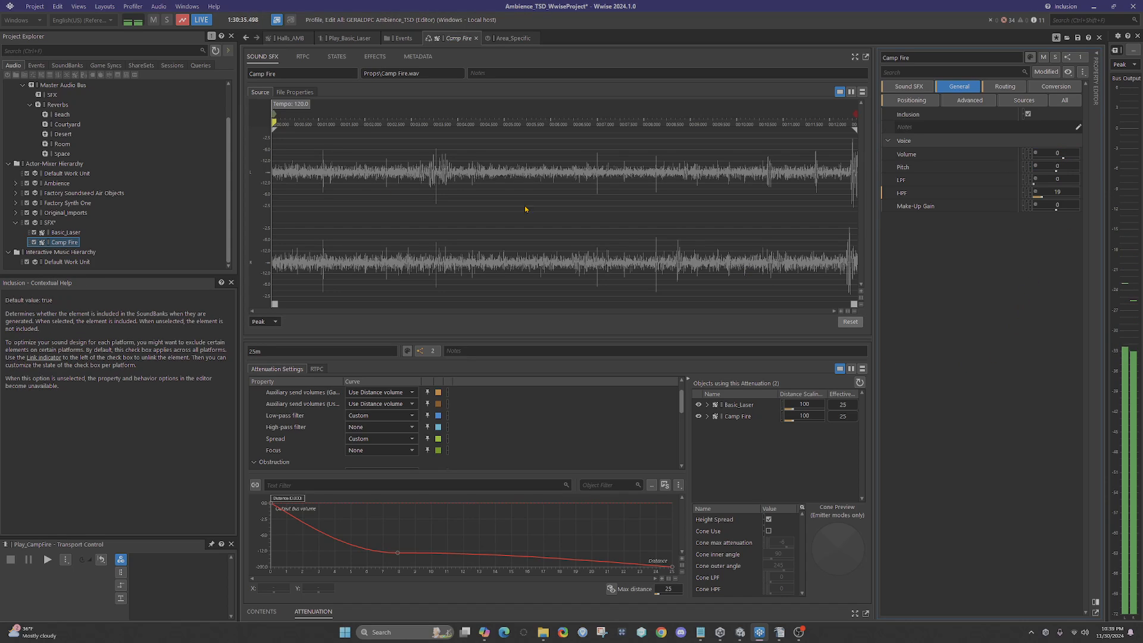
- Check the running game in Unity, then examine the campfire's diffraction paths around the wall in Wwise's Game Object 3D Viewer
left_click(759, 632)
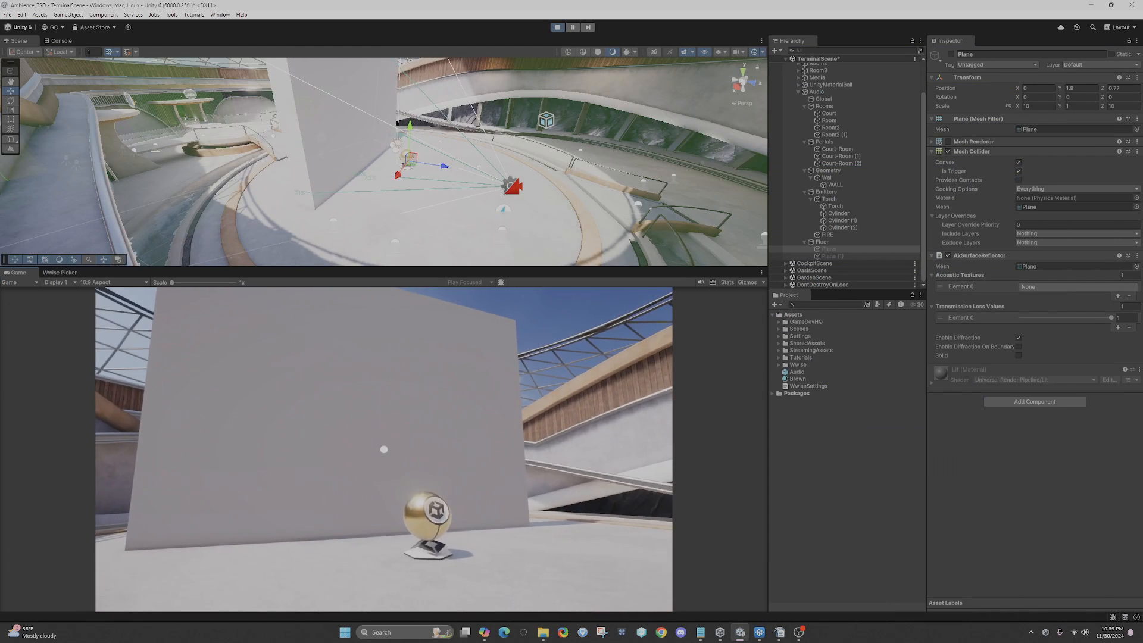
left_click(759, 632)
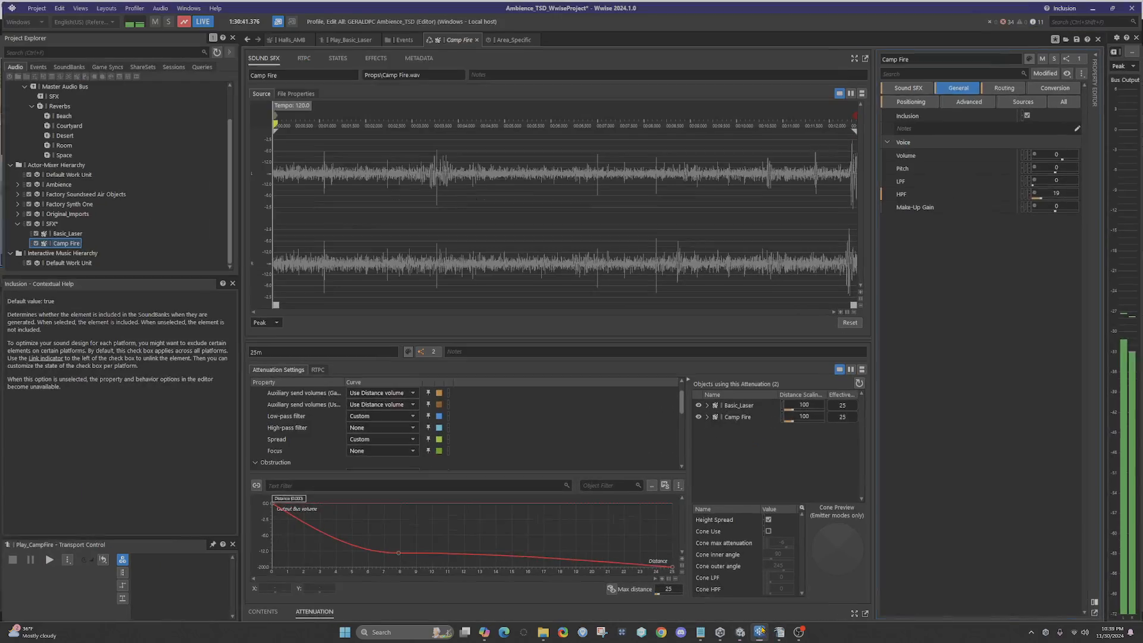
key("F12")
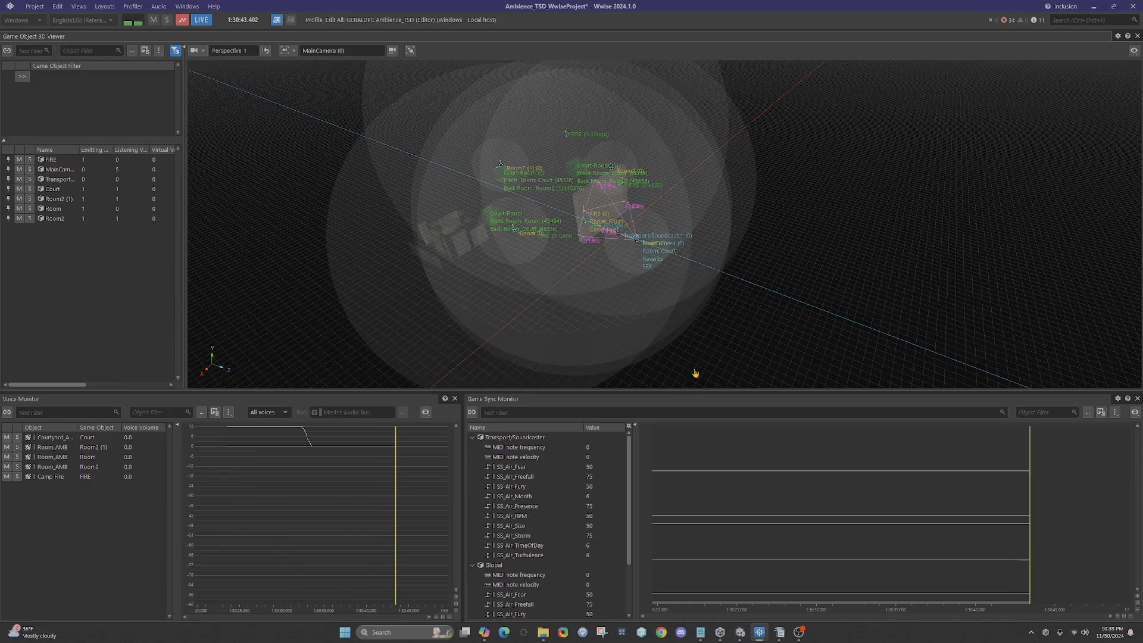
mouse_move(704, 353)
left_mouse_down()
mouse_move(712, 339)
mouse_move(690, 351)
mouse_move(736, 360)
mouse_move(724, 344)
mouse_move(704, 348)
left_mouse_up()
scroll(711, 339, "up", 2)
scroll(736, 359, "up", 3)
key("a")
scroll(724, 344, "down", 2)
scroll(699, 342, "down", 2)
scroll(705, 349, "up", 2)
scroll(705, 349, "up", 3)
scroll(705, 349, "down", 2)
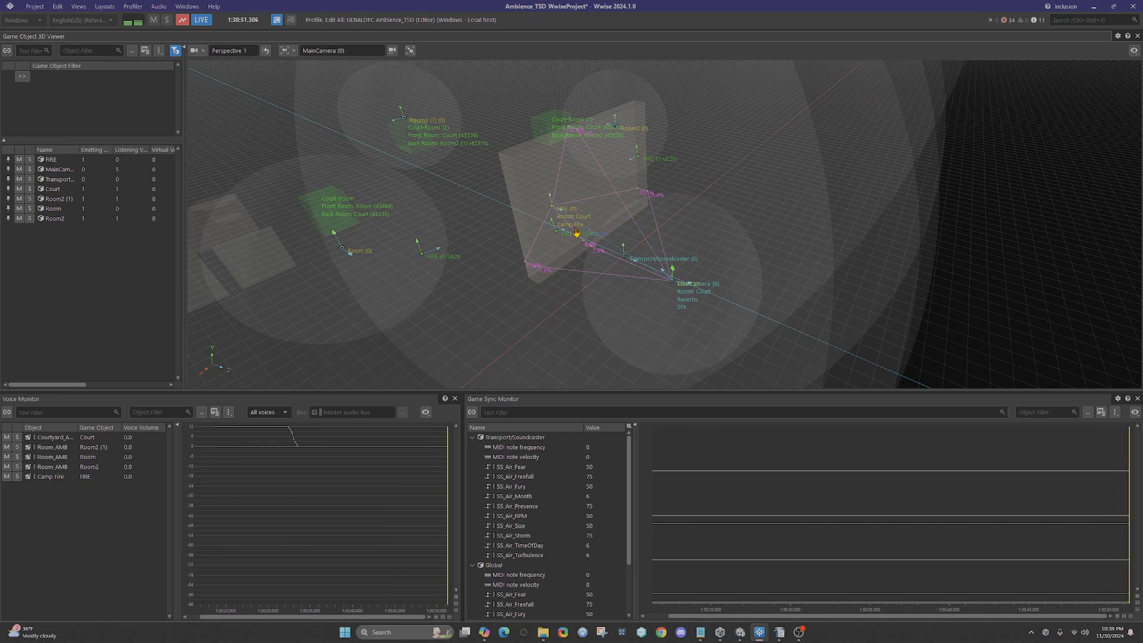
- Activate the first Plane under Floor in Unity and examine the diffraction paths around the wall in Wwise's 3D viewer
left_click(737, 632)
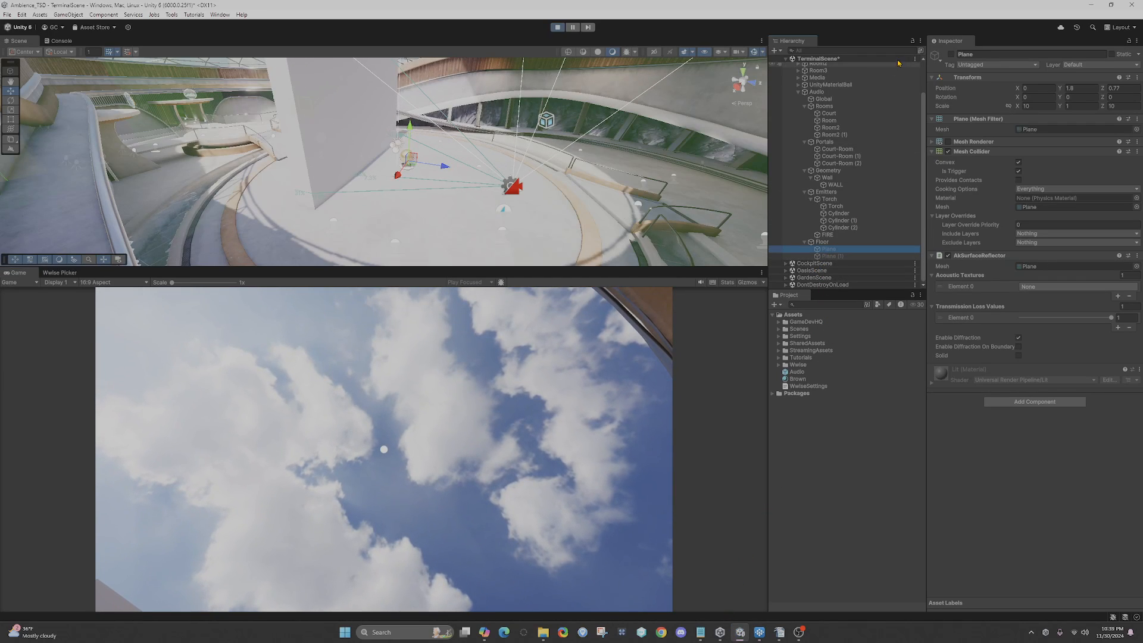
left_click(951, 55)
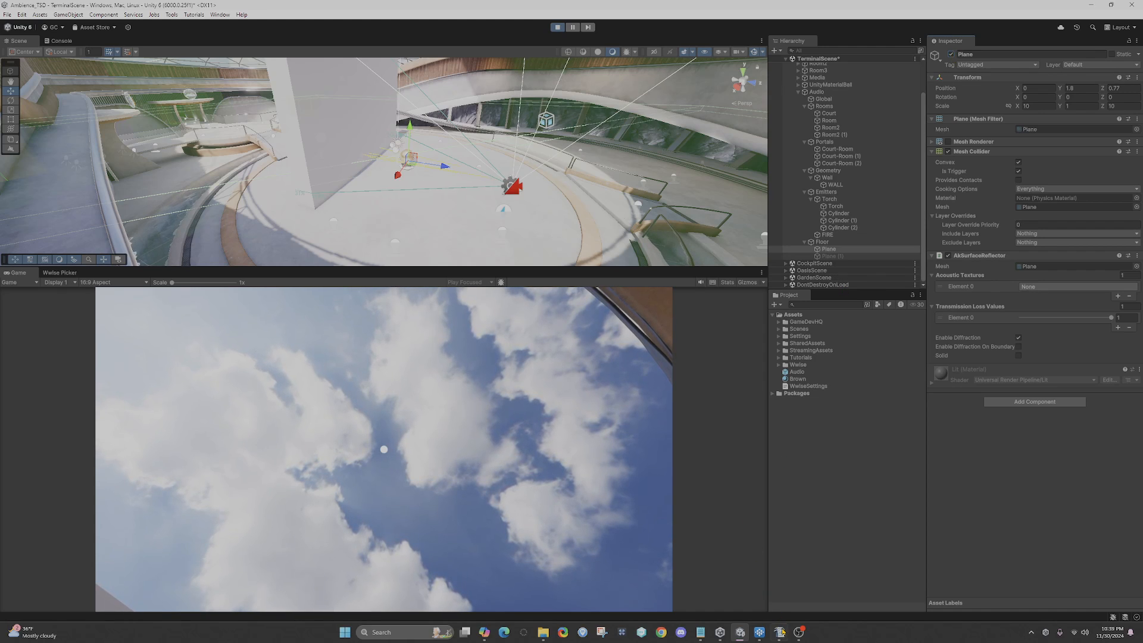
left_click(763, 633)
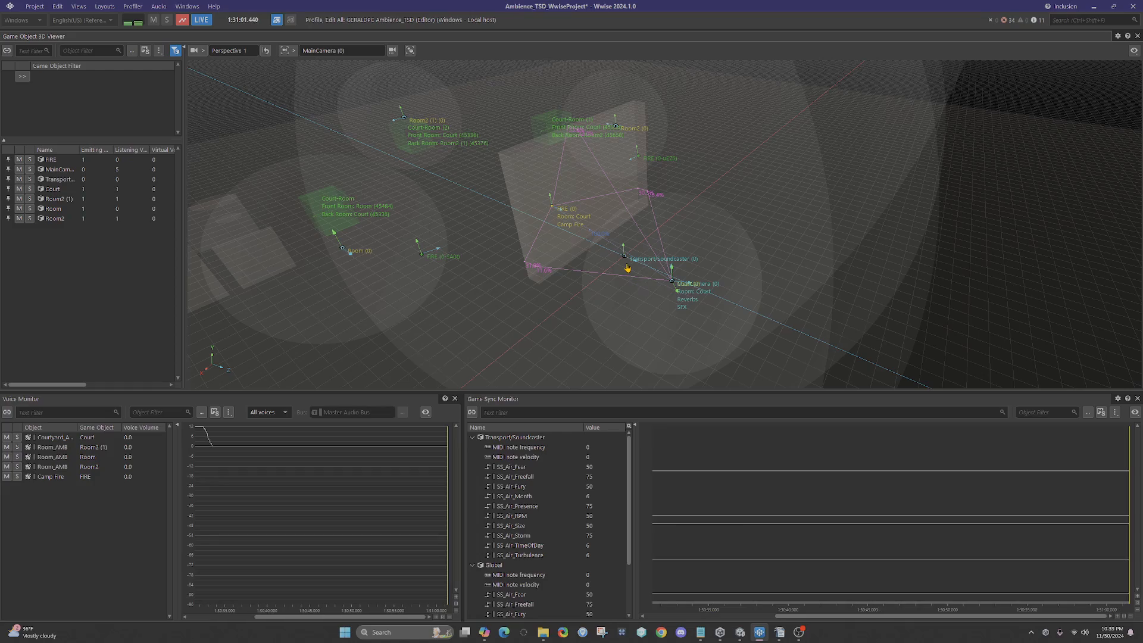
scroll(627, 269, "up", 2)
mouse_move(627, 270)
left_mouse_down()
mouse_move(673, 280)
mouse_move(619, 266)
mouse_move(626, 276)
mouse_move(632, 263)
left_mouse_up()
scroll(673, 279, "down", 1)
scroll(631, 266, "down", 2)
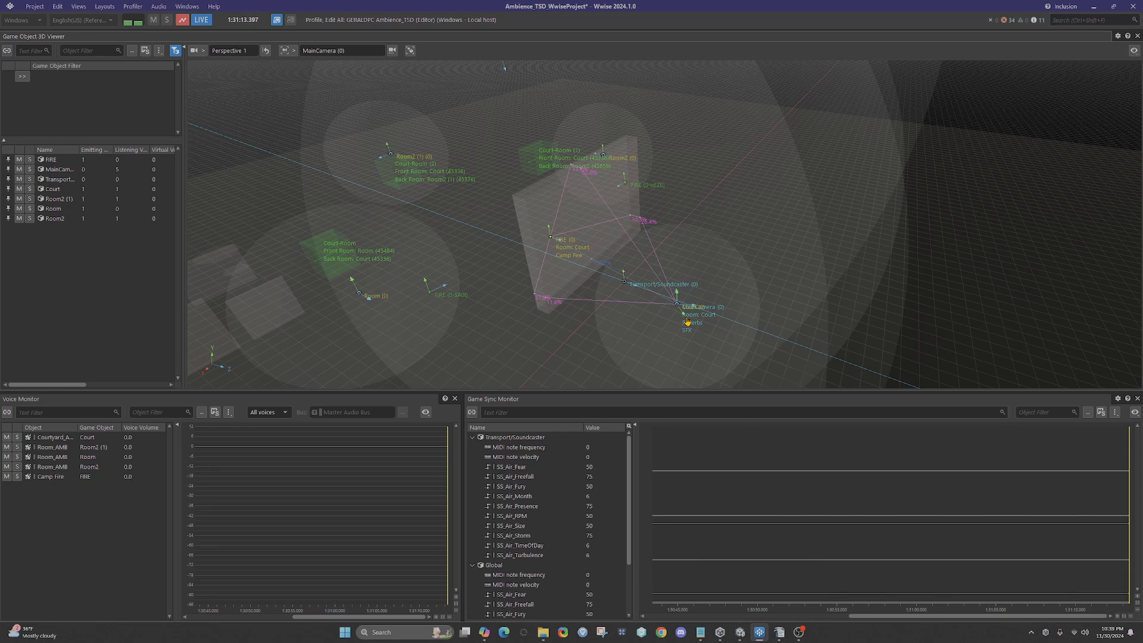
right_click(544, 347)
left_click(488, 318)
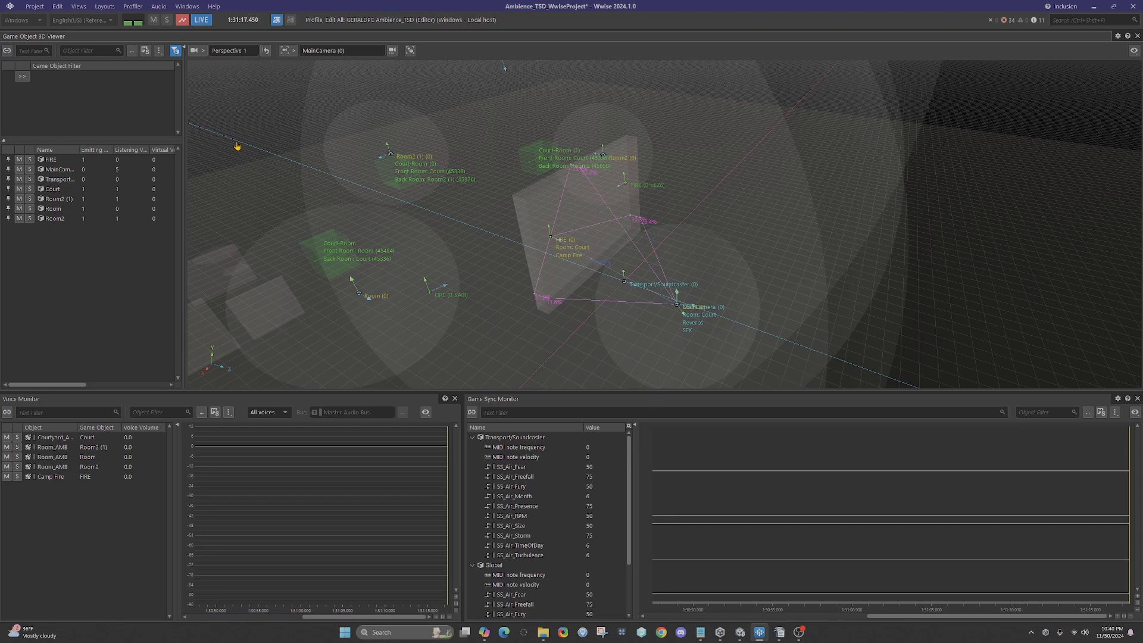
- Activate Plane (1) under Floor in the running Unity scene
left_click(760, 633)
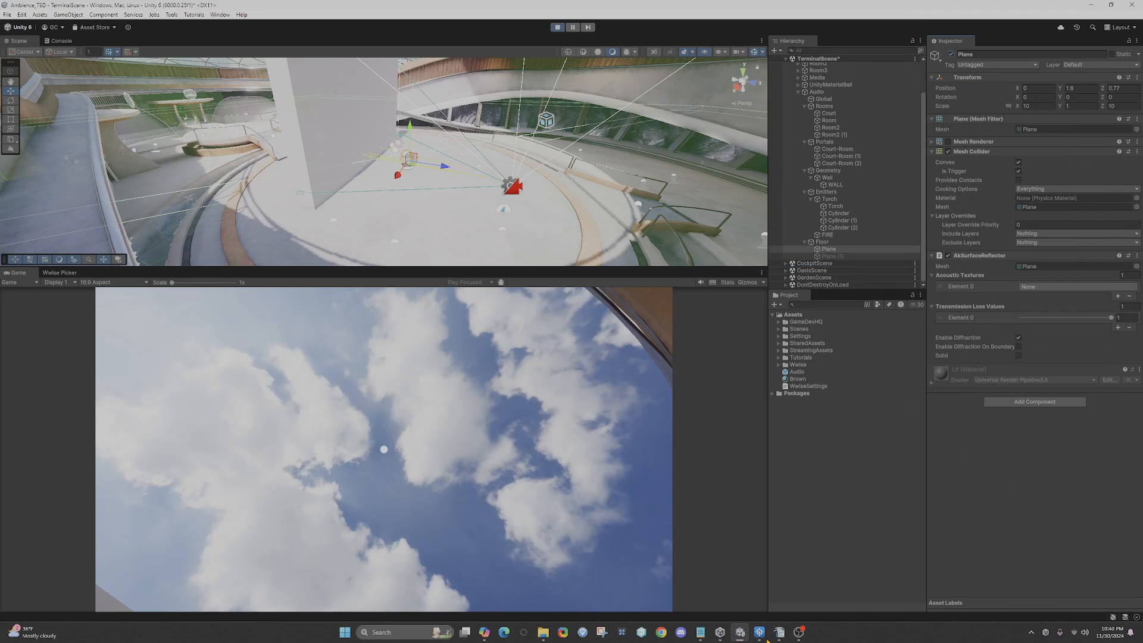
left_click(841, 259)
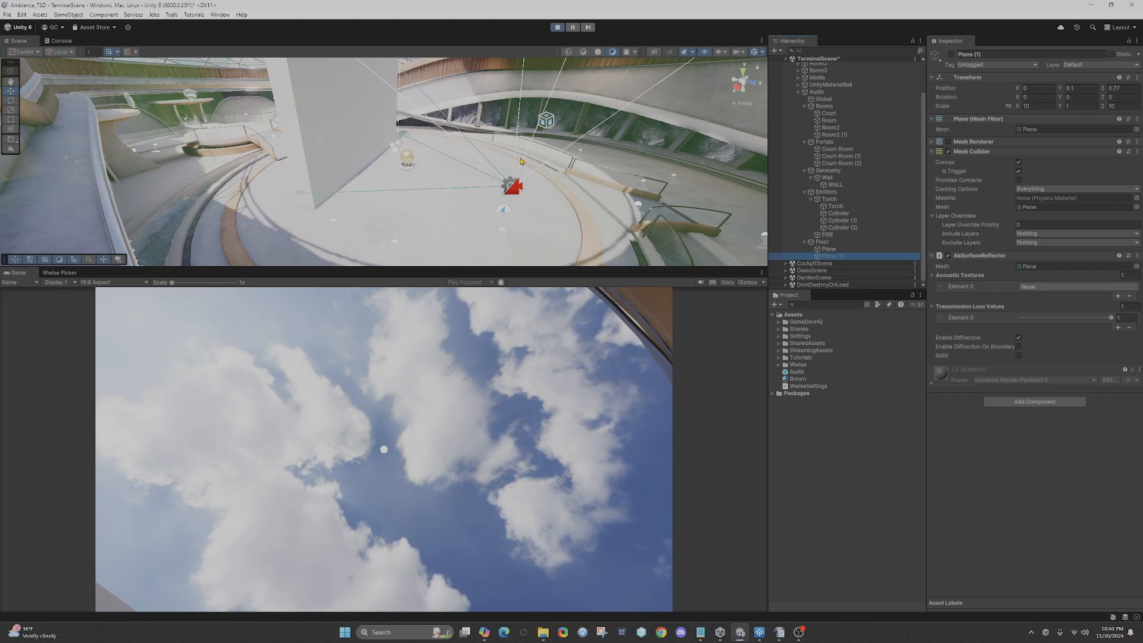
right_click_drag(520, 161, 510, 109)
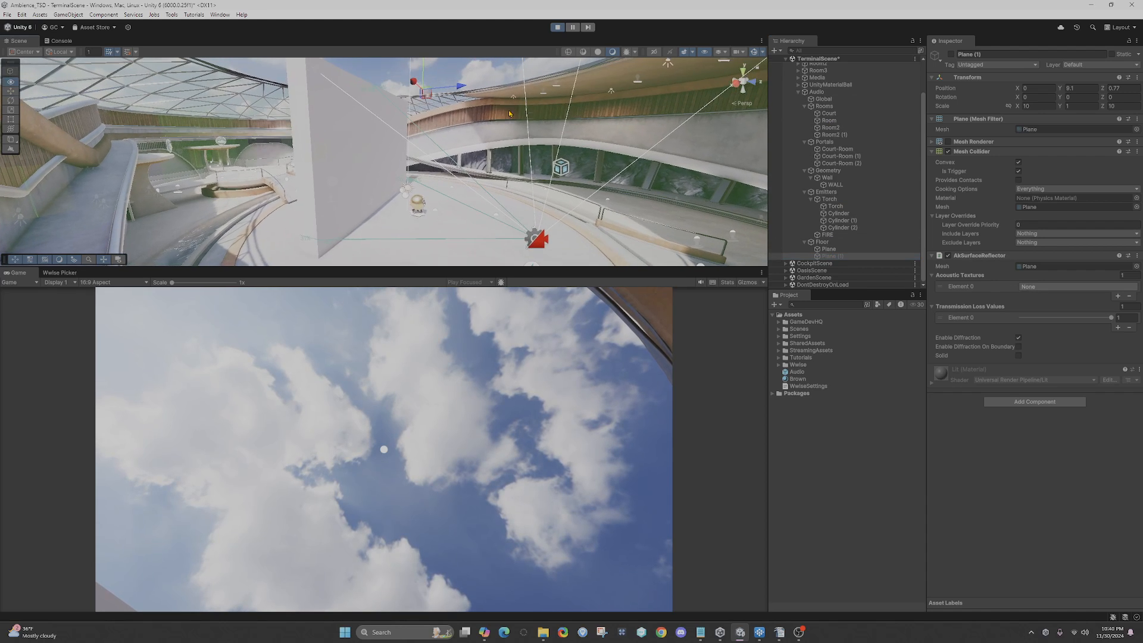
left_click(951, 57)
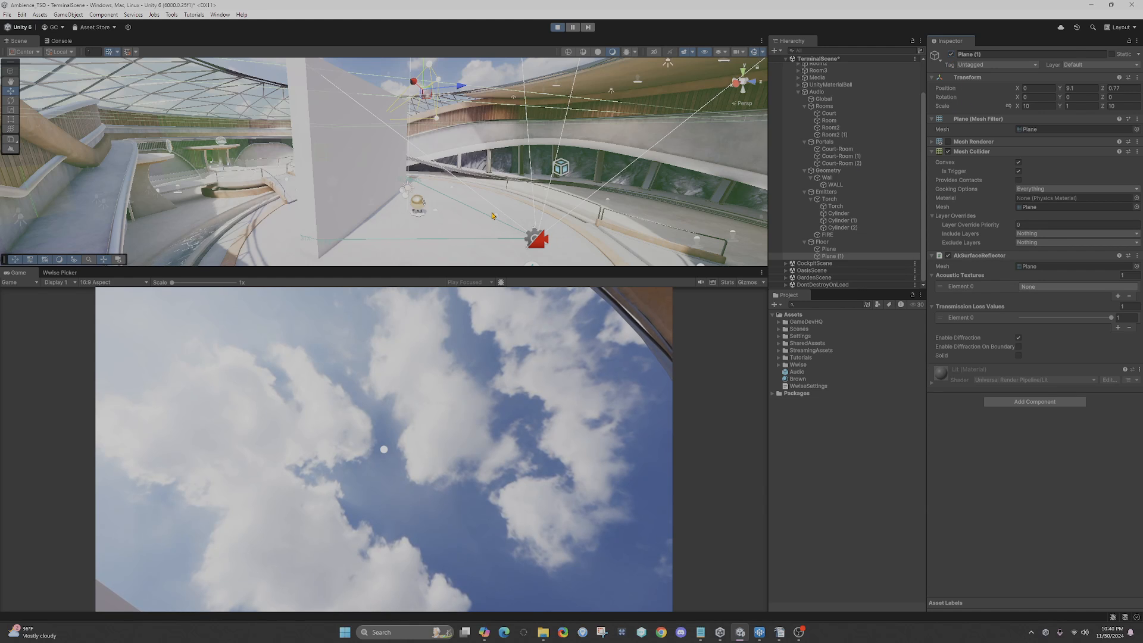
- Walk the player sideways in front of the wall and check the diffraction paths in Wwise's 3D viewer
left_click(383, 449)
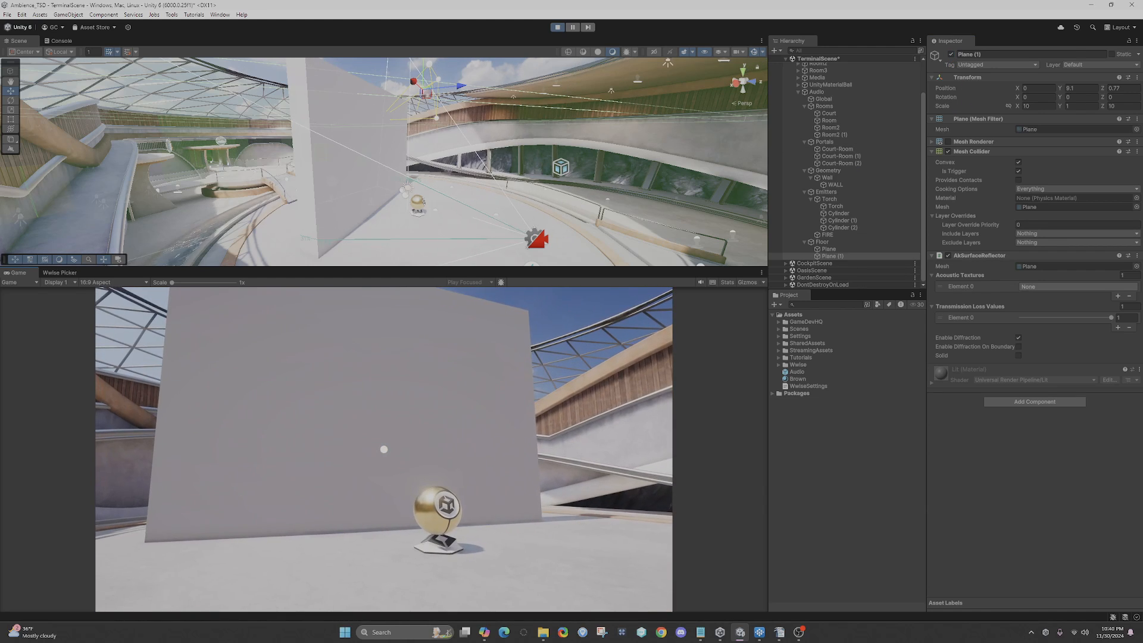
key("d")
key("Escape")
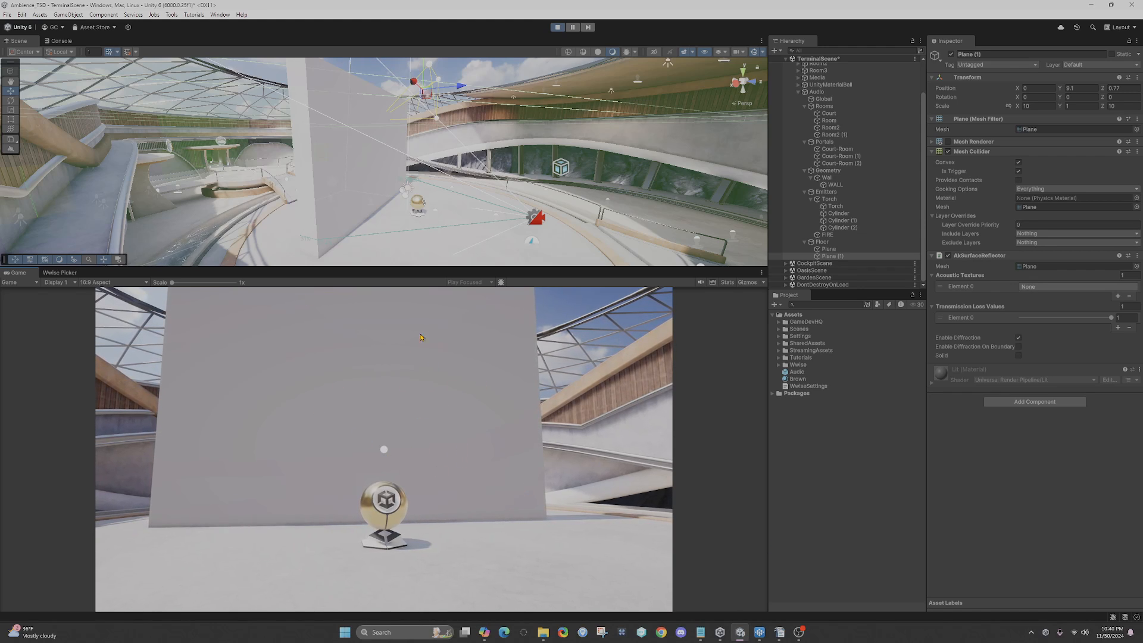
left_click(760, 632)
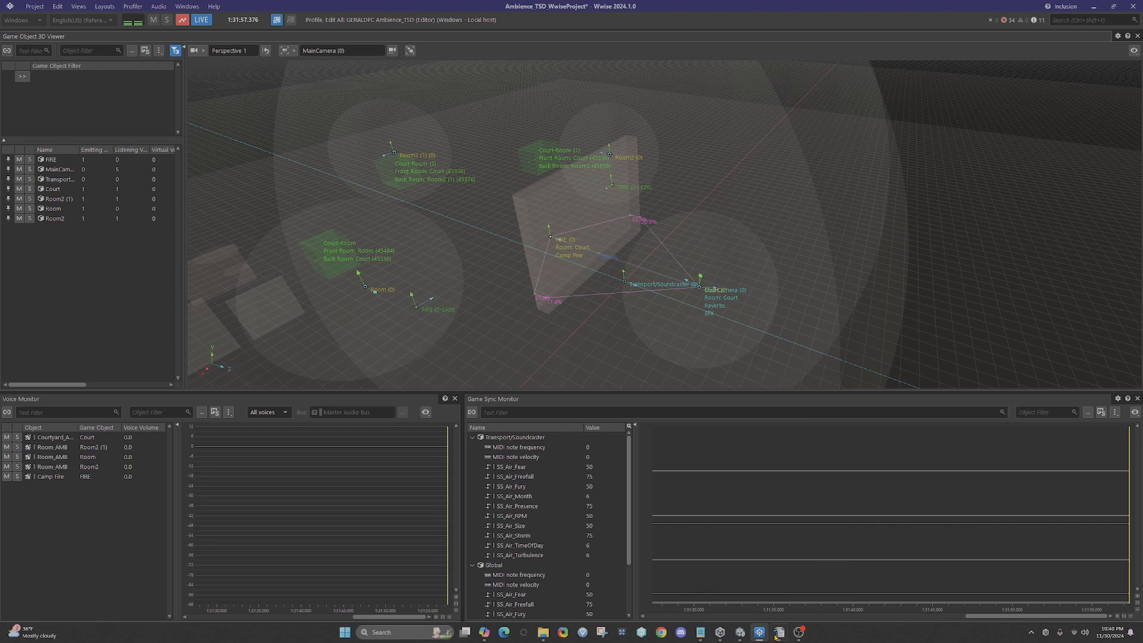
left_click(799, 632)
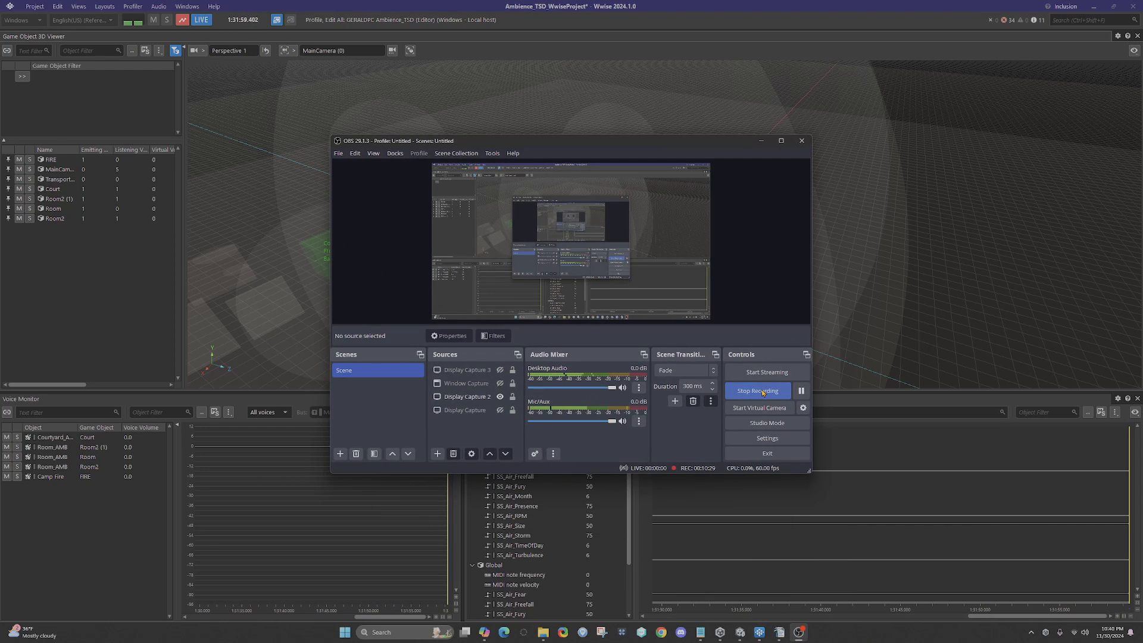